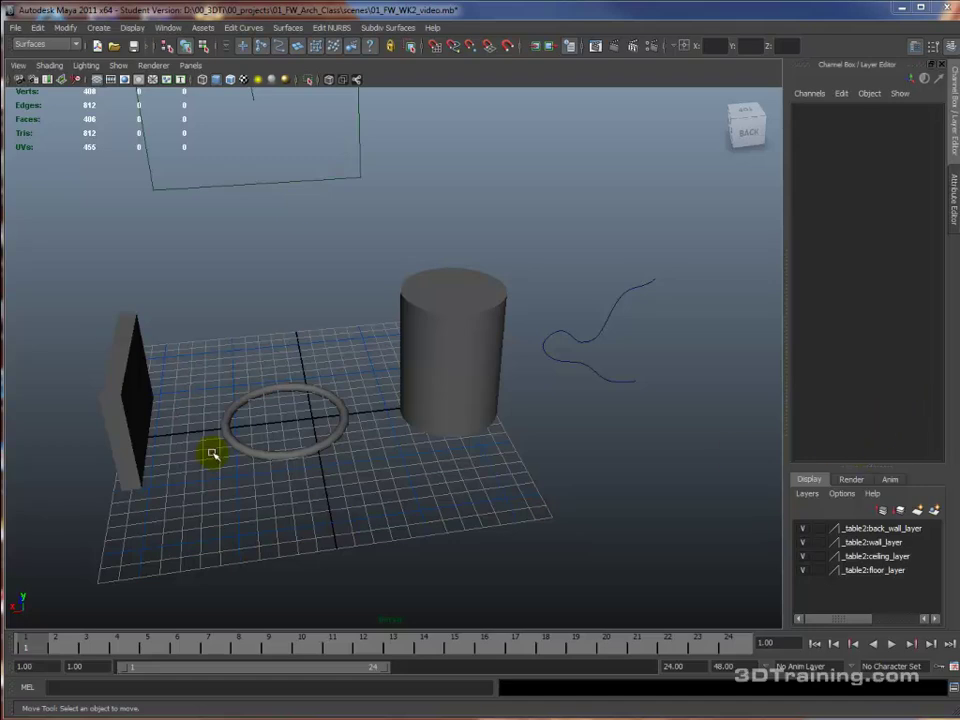
click(139, 405)
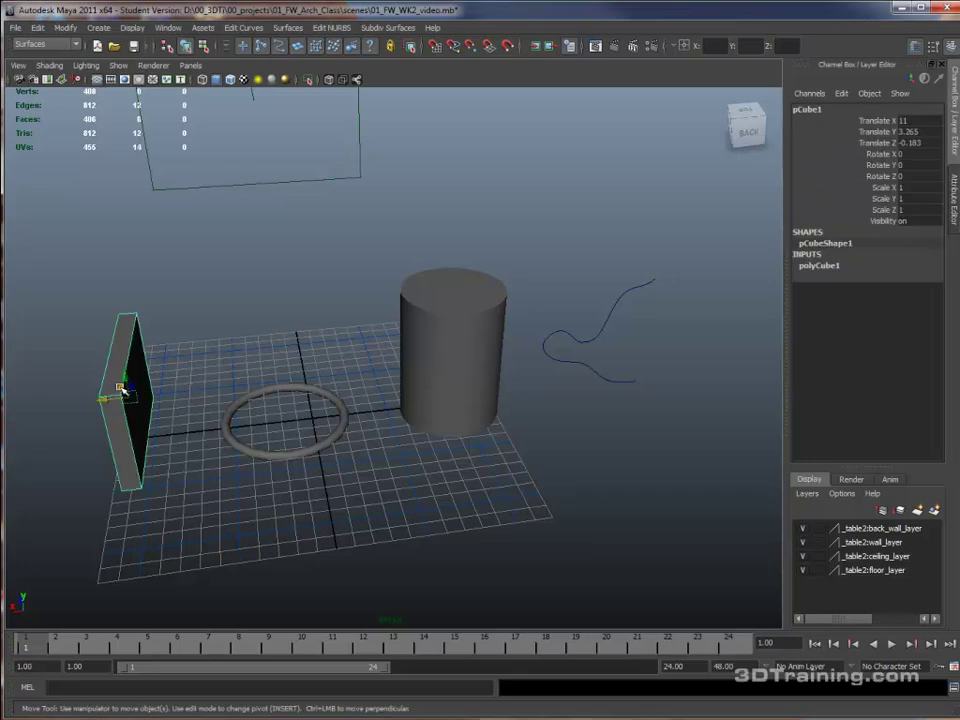
click(237, 444)
click(474, 366)
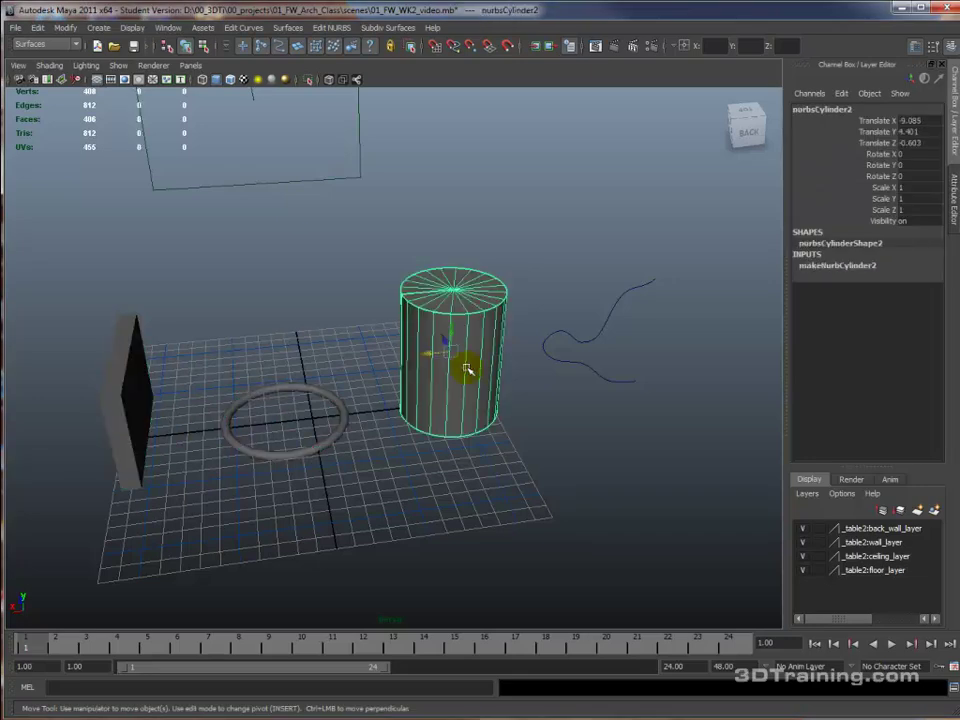
click(600, 378)
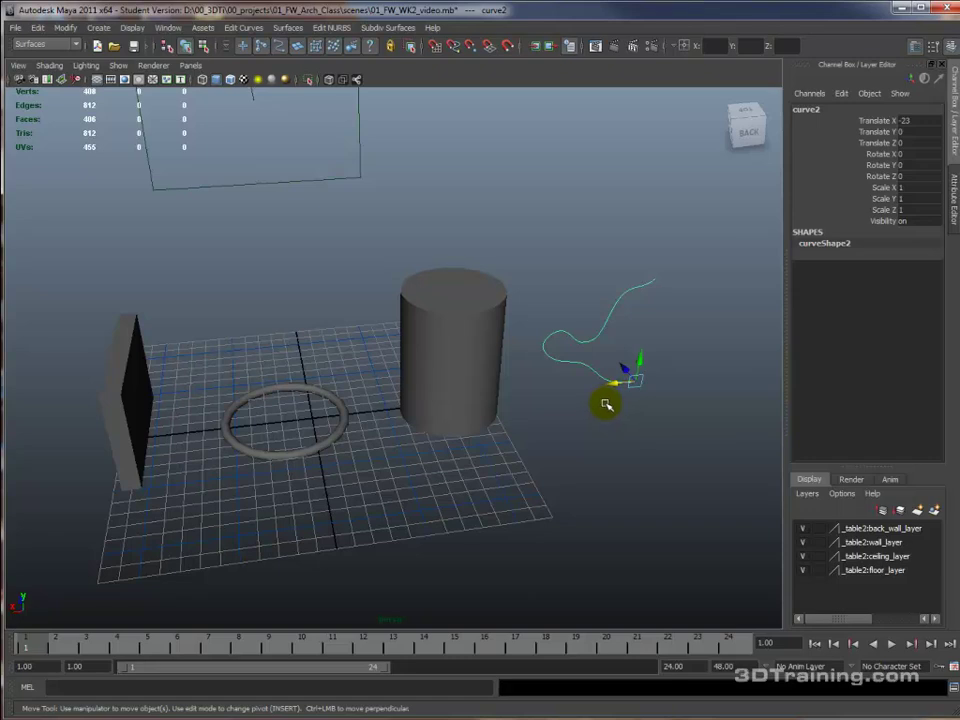
- Set the box's subdivisions to 2 in width, 8 in height and 8 in depth
click(131, 408)
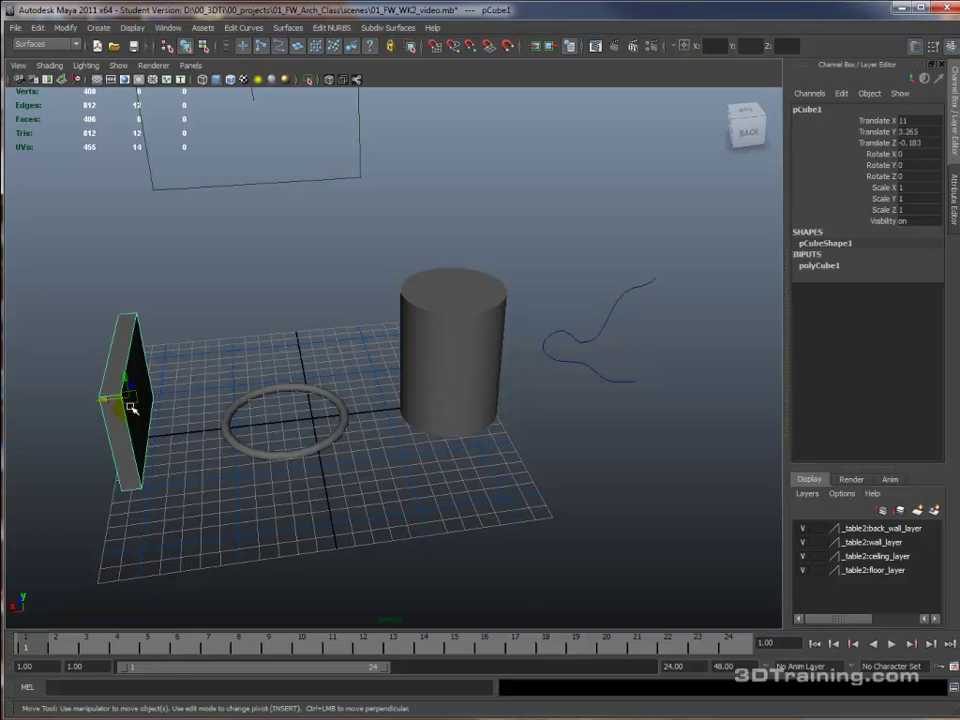
click(822, 267)
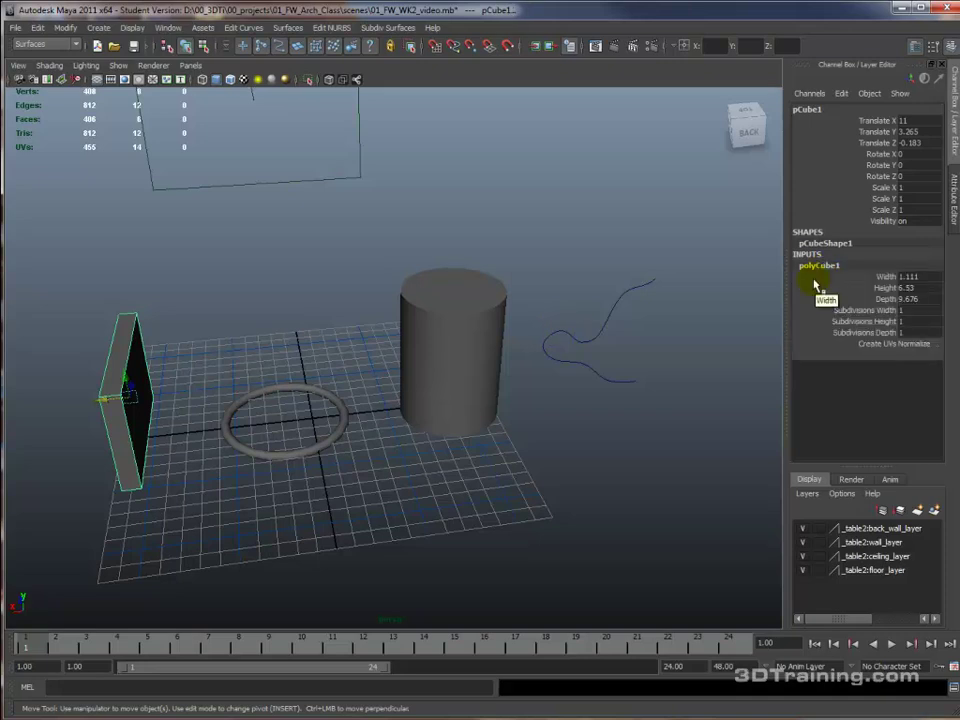
mouse_move(424, 444)
alt+mouse_down()
mouse_move(456, 444)
mouse_move(426, 441)
mouse_move(441, 442)
mouse_move(435, 428)
alt+mouse_up()
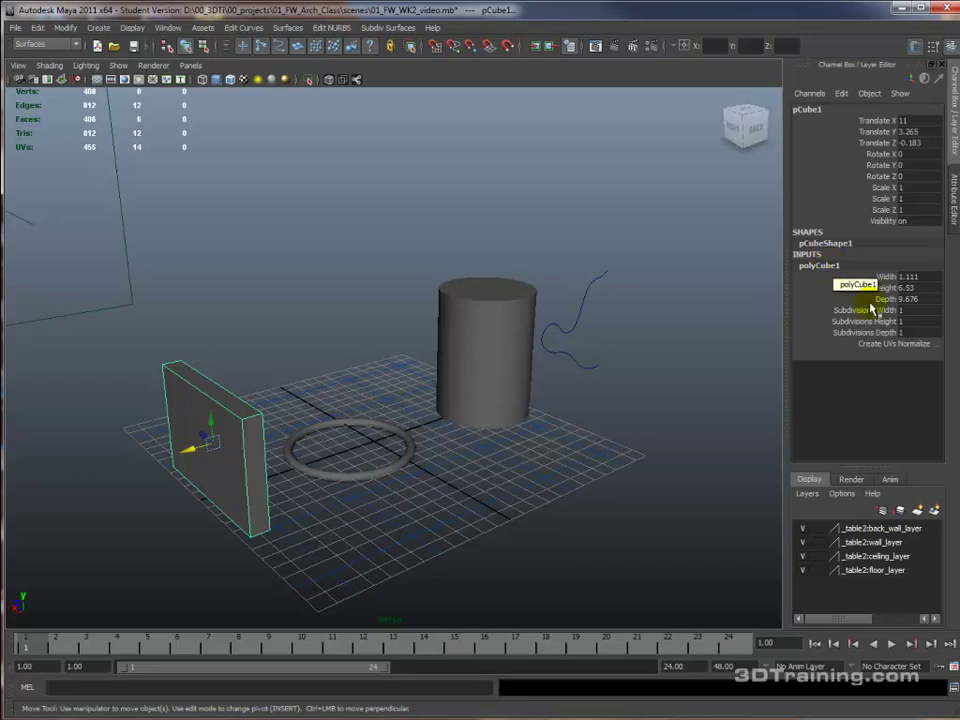
click(845, 311)
middle_drag(658, 326, 660, 326)
click(835, 321)
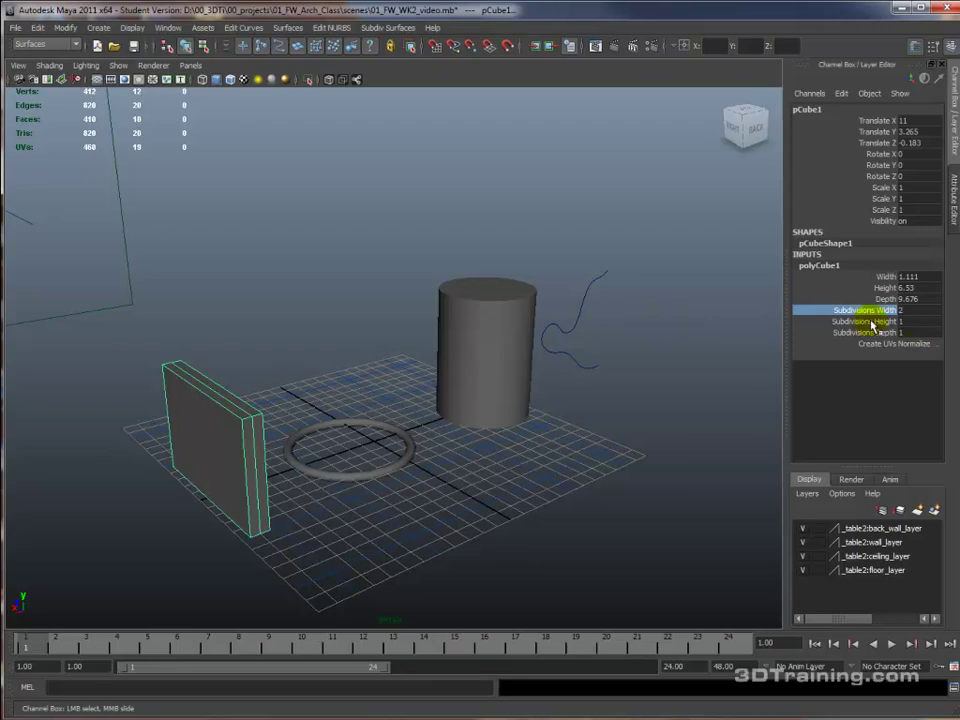
middle_drag(570, 358, 612, 352)
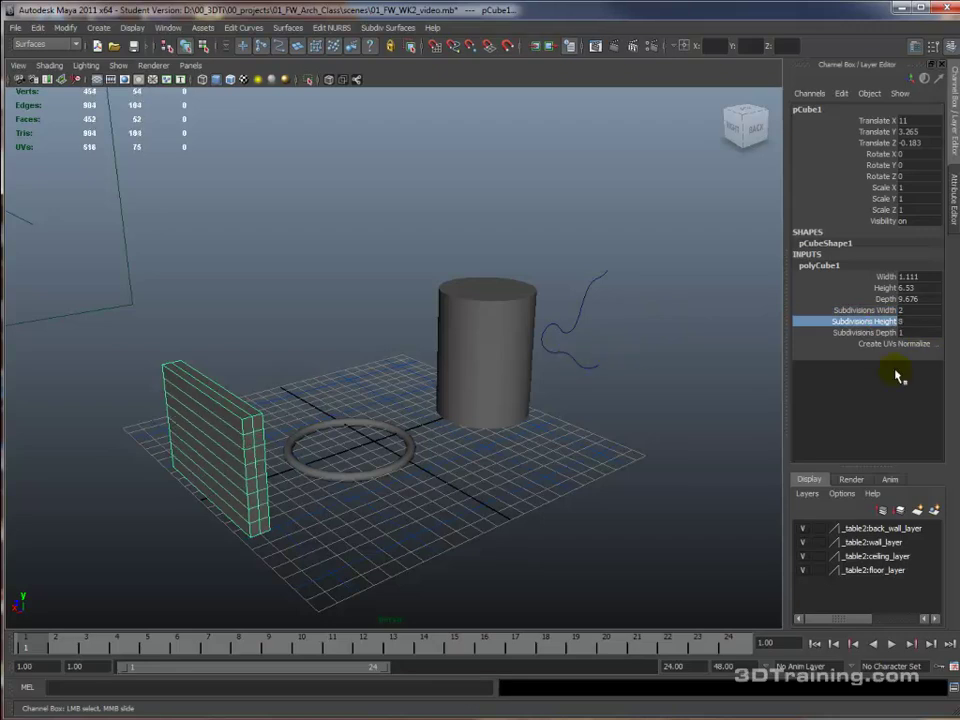
click(845, 332)
middle_drag(617, 396, 671, 386)
- Set the torus's Subdivisions Axis to 41 and Subdivisions Height to 32
alt+drag(671, 386, 407, 476)
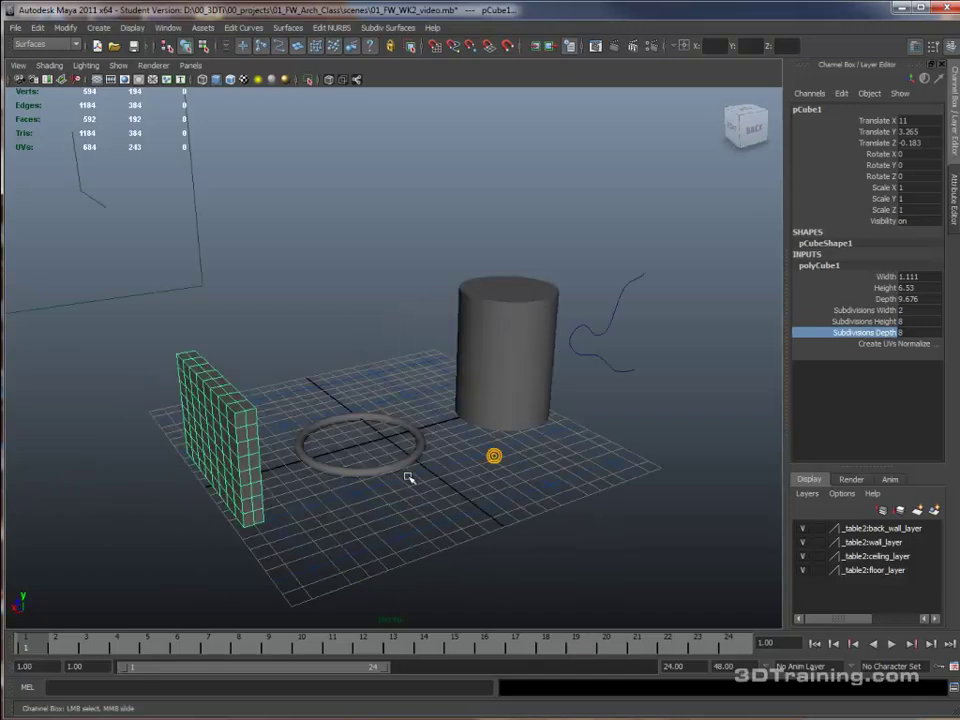
click(386, 444)
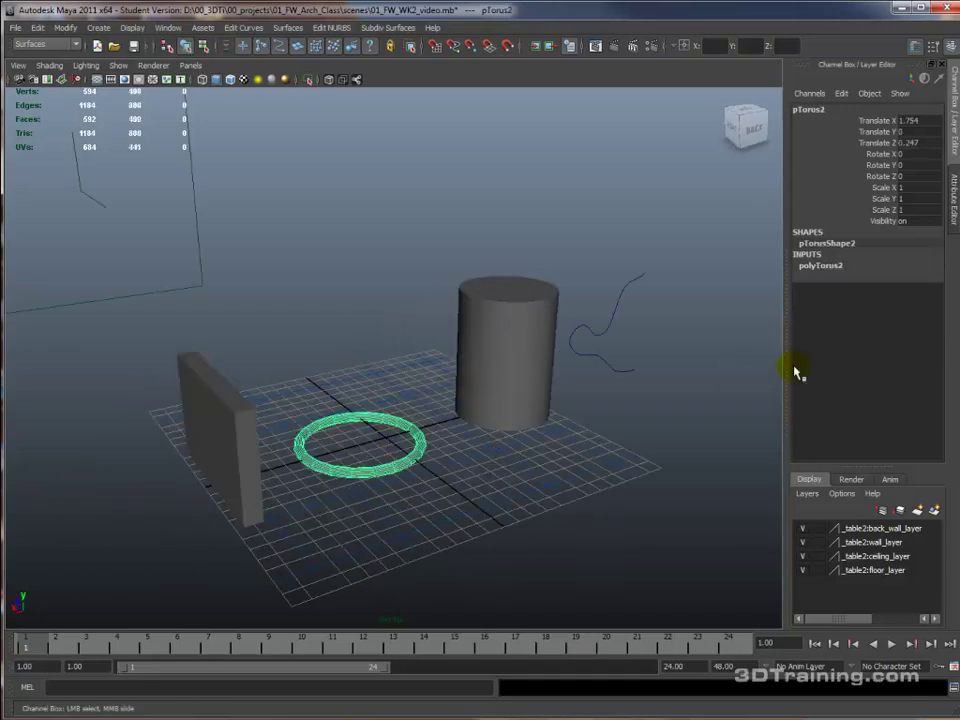
click(830, 265)
click(893, 310)
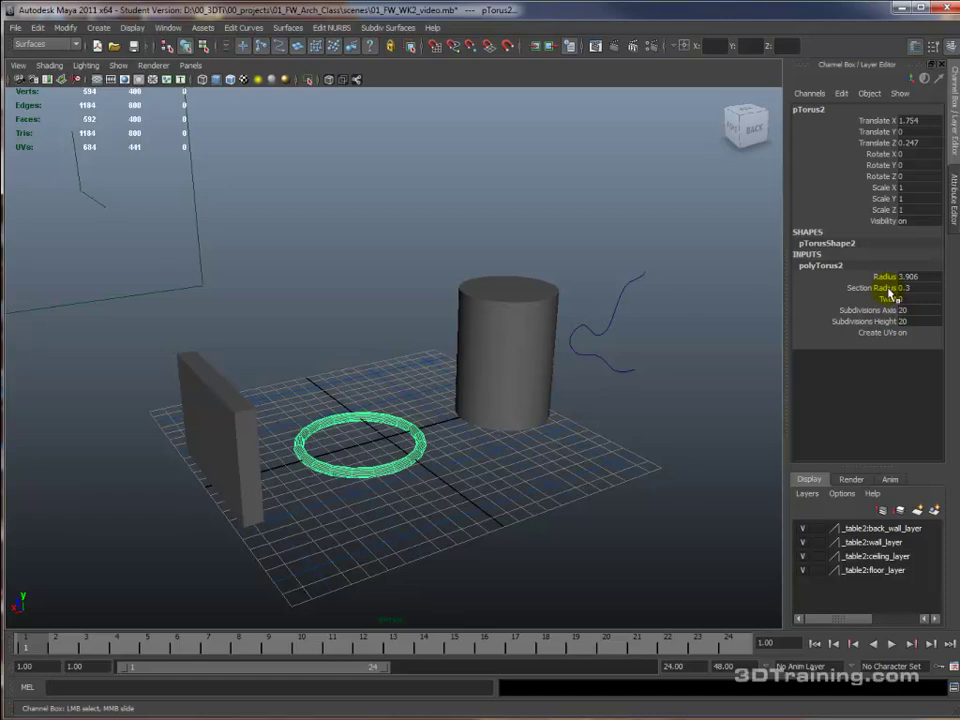
alt+drag(557, 407, 488, 428)
alt+right_drag(436, 432, 540, 370)
click(889, 310)
middle_drag(625, 397, 800, 345)
click(810, 321)
middle_drag(617, 369, 920, 345)
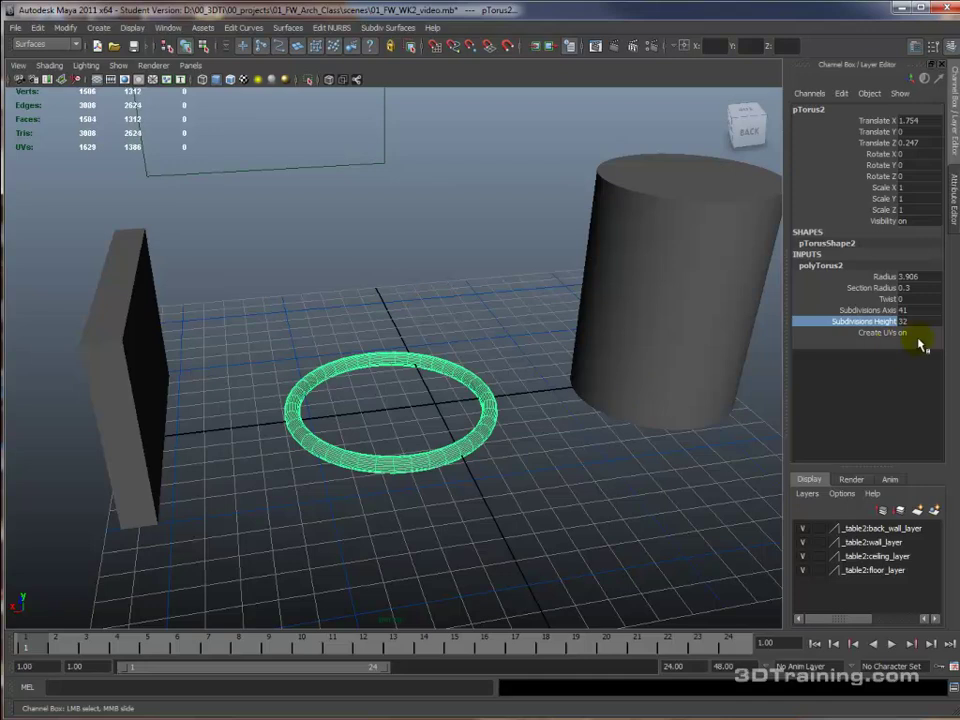
- Set the NURBS cylinder's Sections to 35 and Spans to 20
click(718, 385)
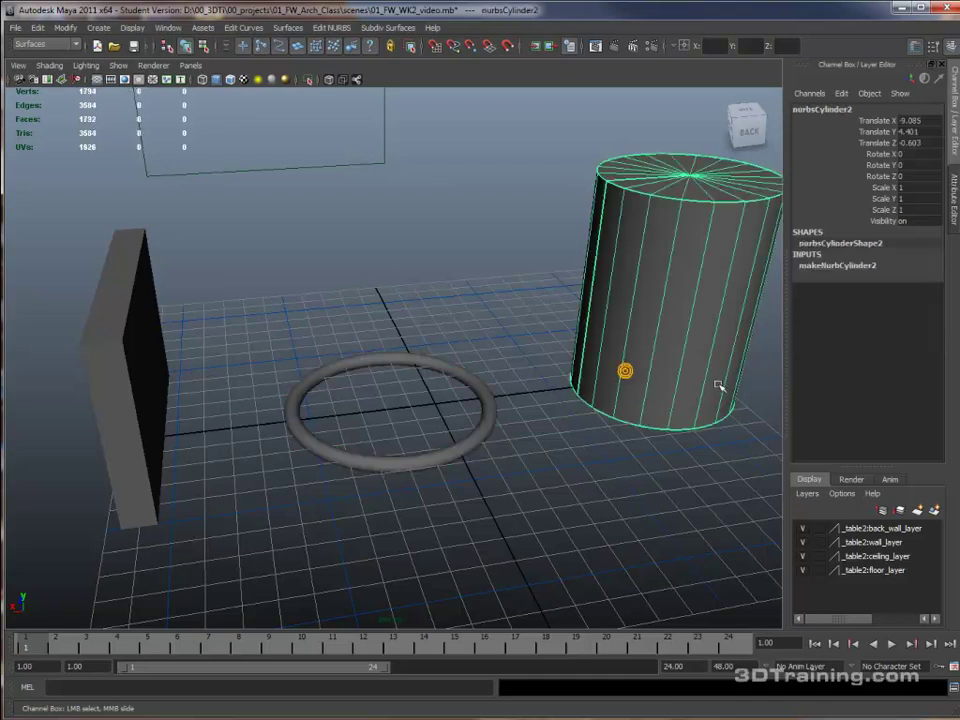
alt+middle_drag(718, 385, 578, 440)
click(838, 265)
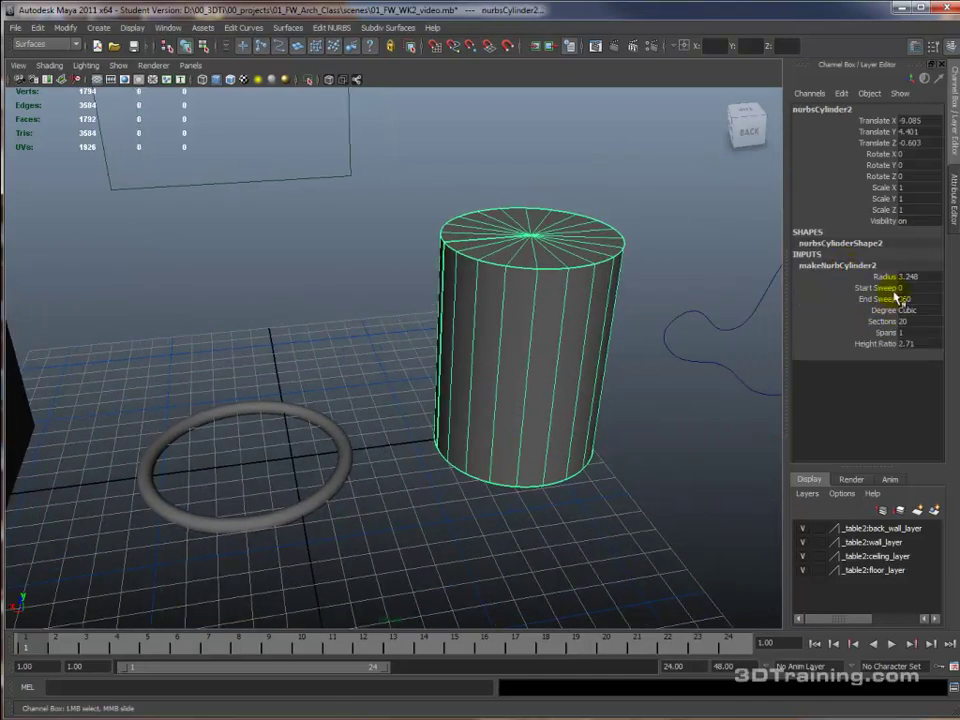
click(860, 321)
middle_drag(625, 352, 720, 340)
click(874, 333)
middle_drag(561, 356, 397, 369)
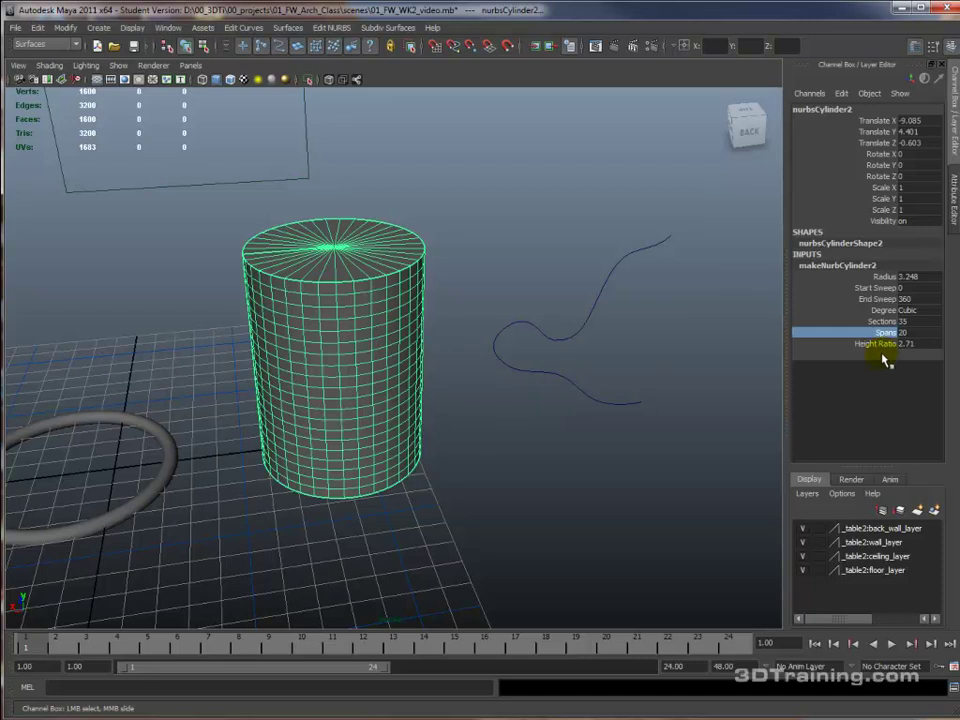
- Revolve the profile curve beside the cylinder into a hat-shaped surface
drag(624, 366, 542, 414)
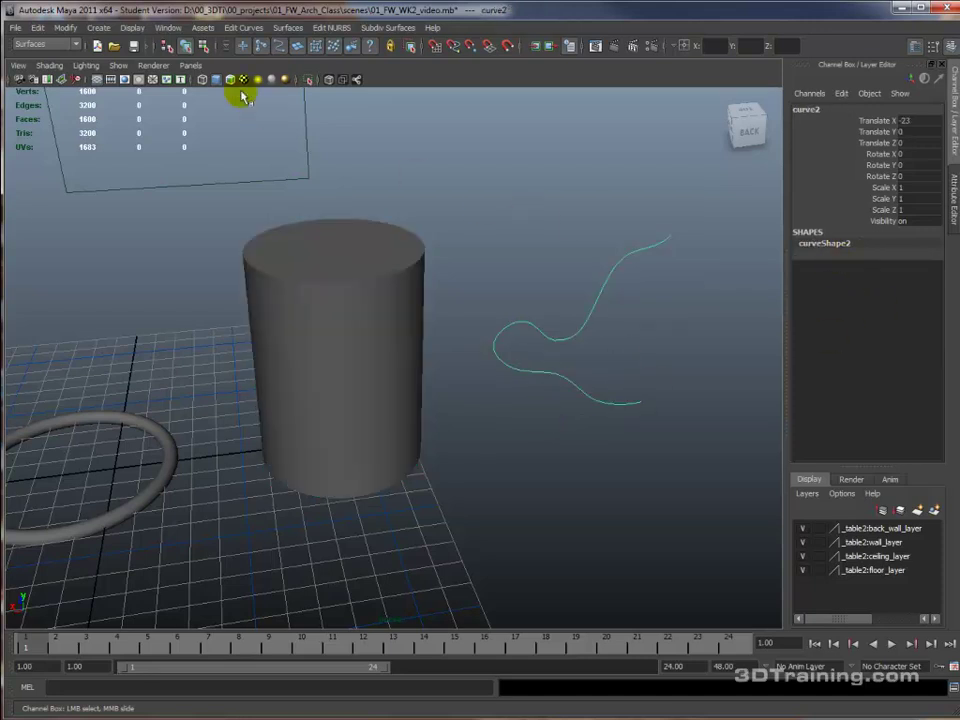
click(246, 29)
mouse_move(289, 31)
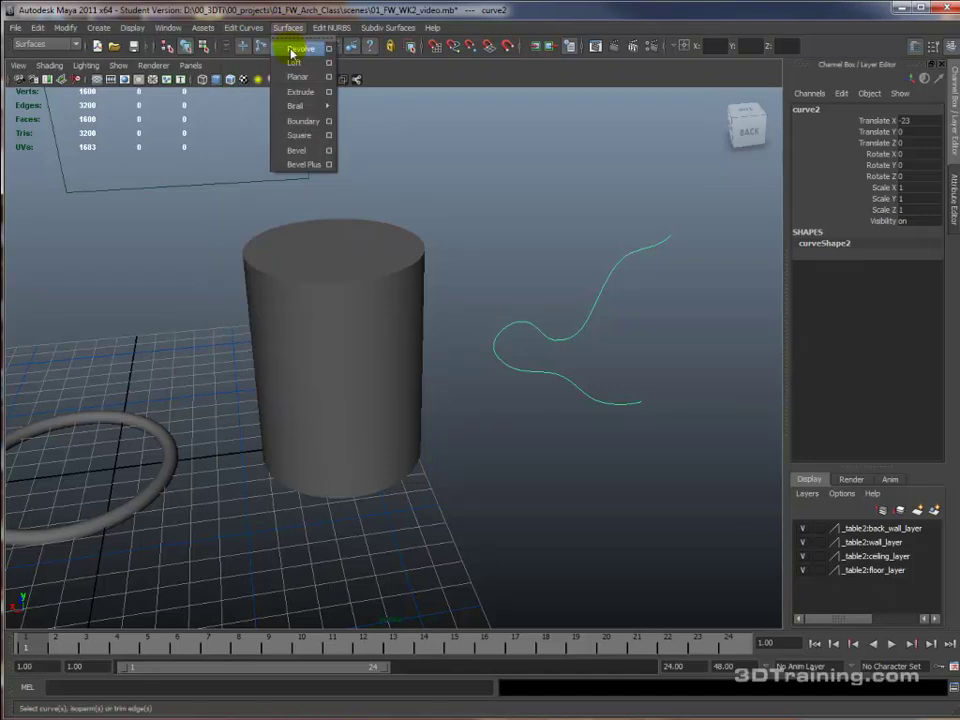
click(304, 48)
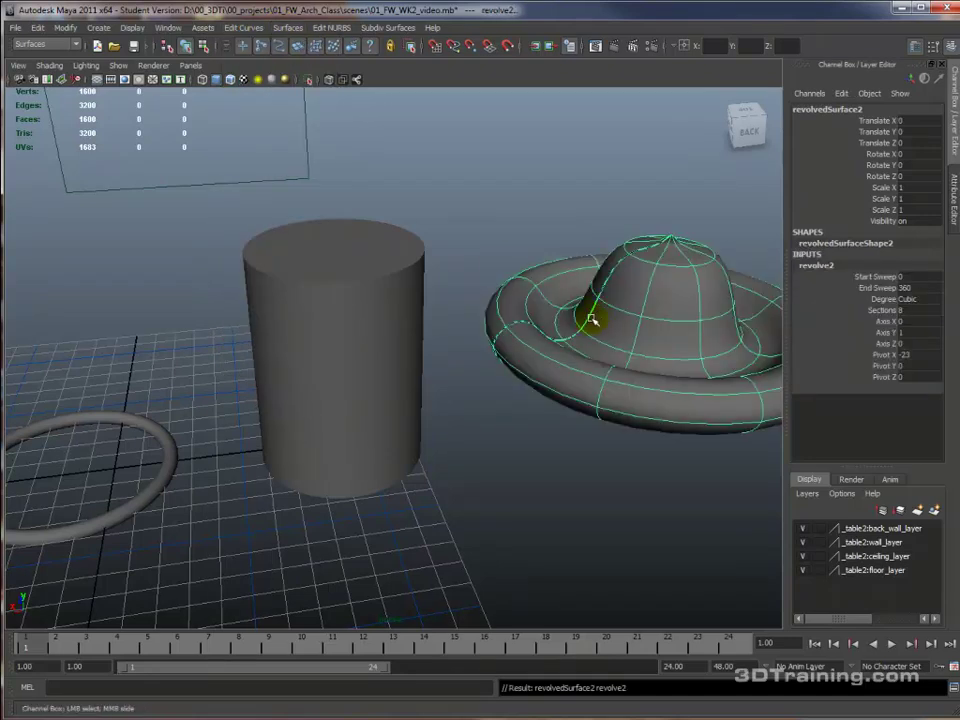
- Set the revolved surface's Sections to 39
scroll(594, 317, down, 3)
alt+middle_drag(724, 364, 782, 373)
click(886, 311)
middle_drag(704, 352, 758, 348)
scroll(440, 470, down, 2)
alt+middle_drag(438, 467, 557, 454)
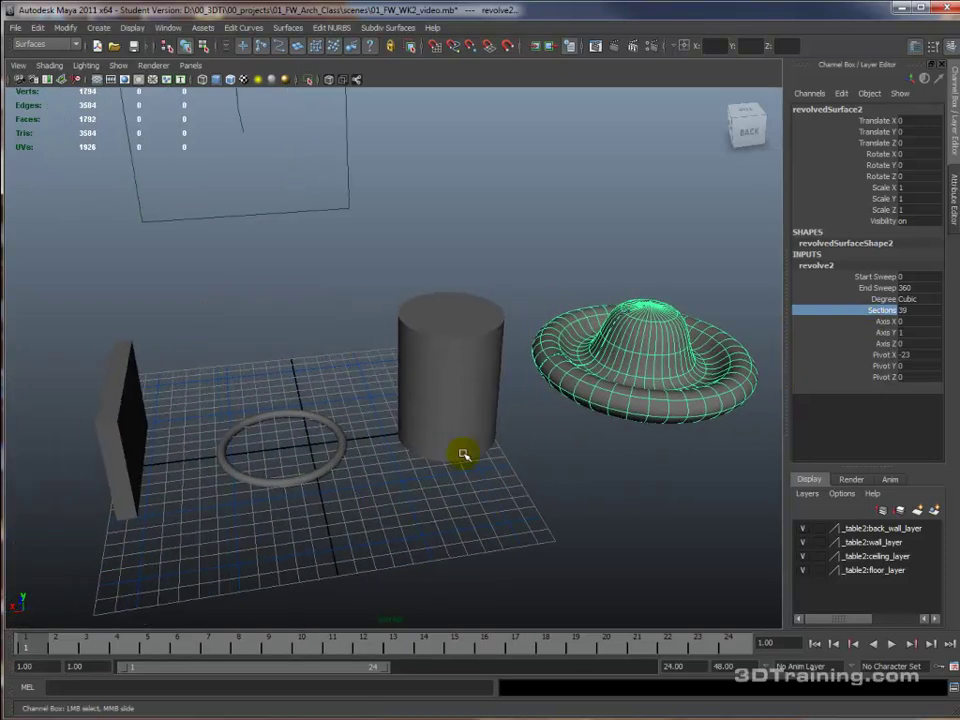
scroll(461, 456, down, 2)
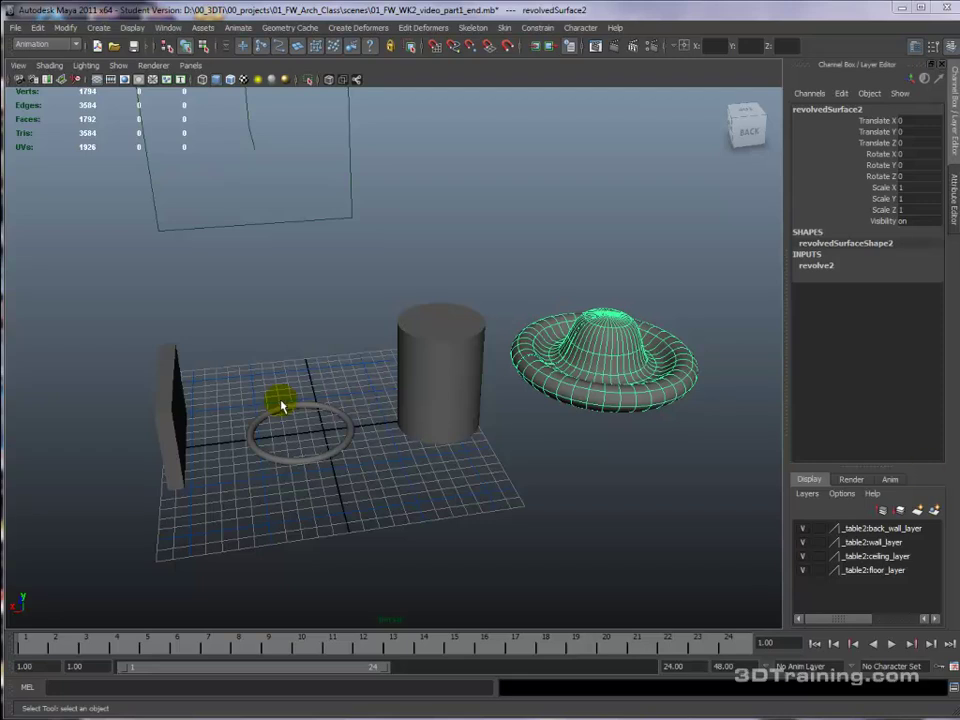
- Apply a nonlinear Bend deformer to the subdivided box
click(176, 437)
alt+middle_drag(180, 449, 216, 456)
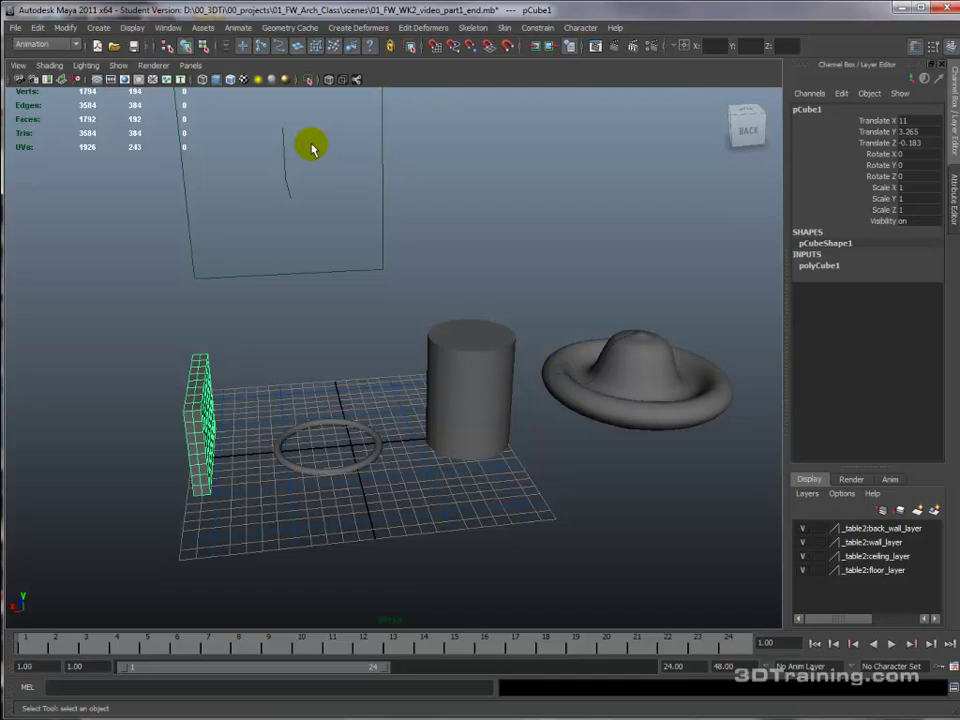
click(366, 28)
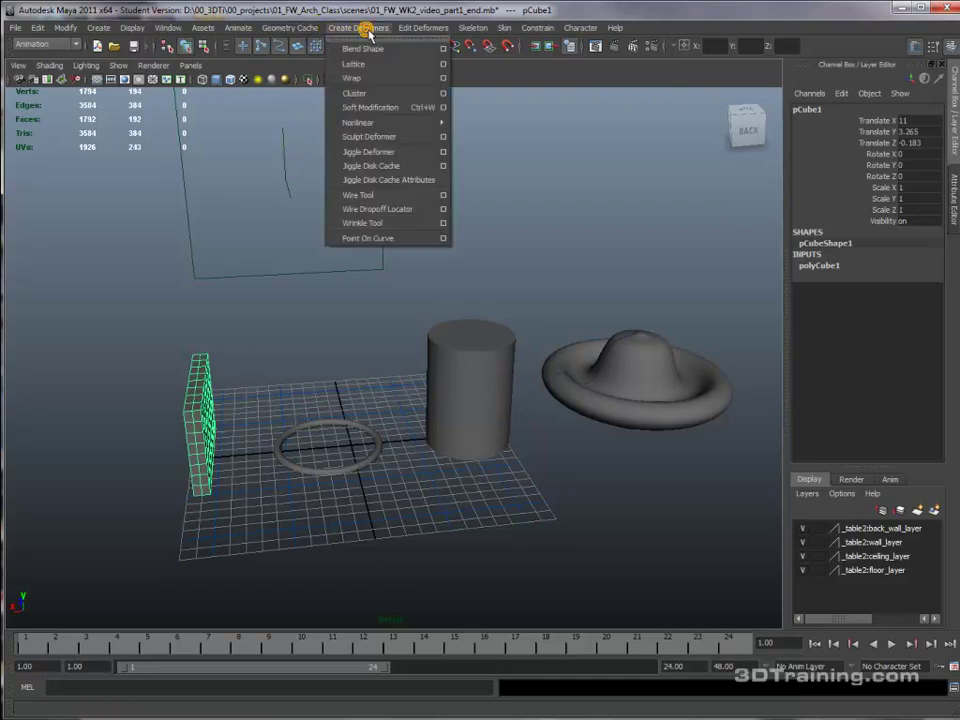
mouse_move(403, 123)
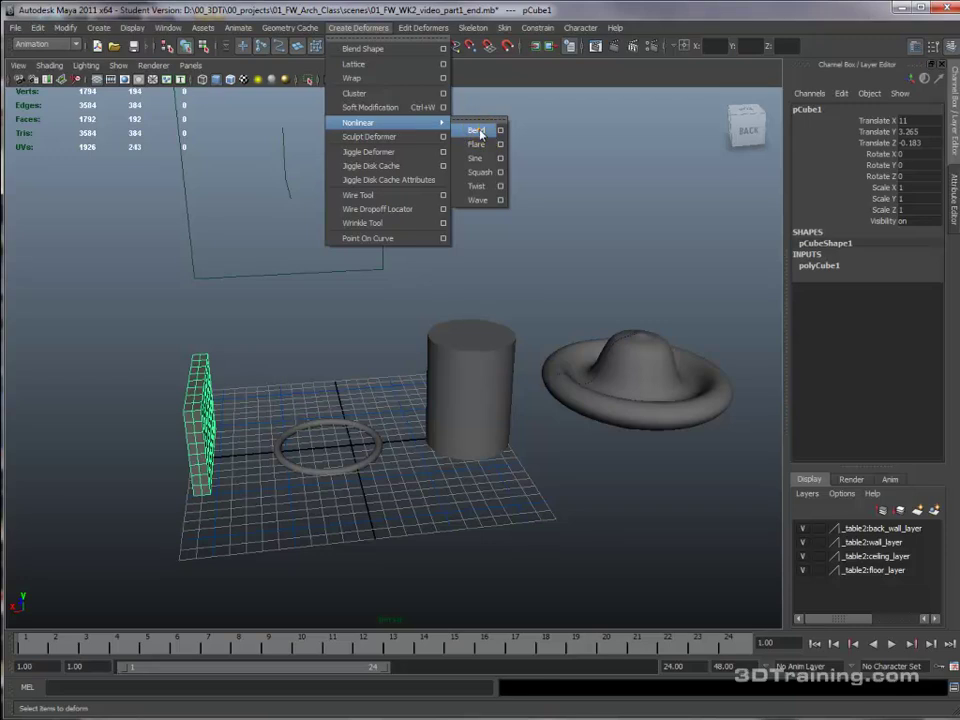
click(480, 127)
key(e)
- Set the Bend deformer's Curvature to 1.4
alt+middle_drag(448, 370, 625, 361)
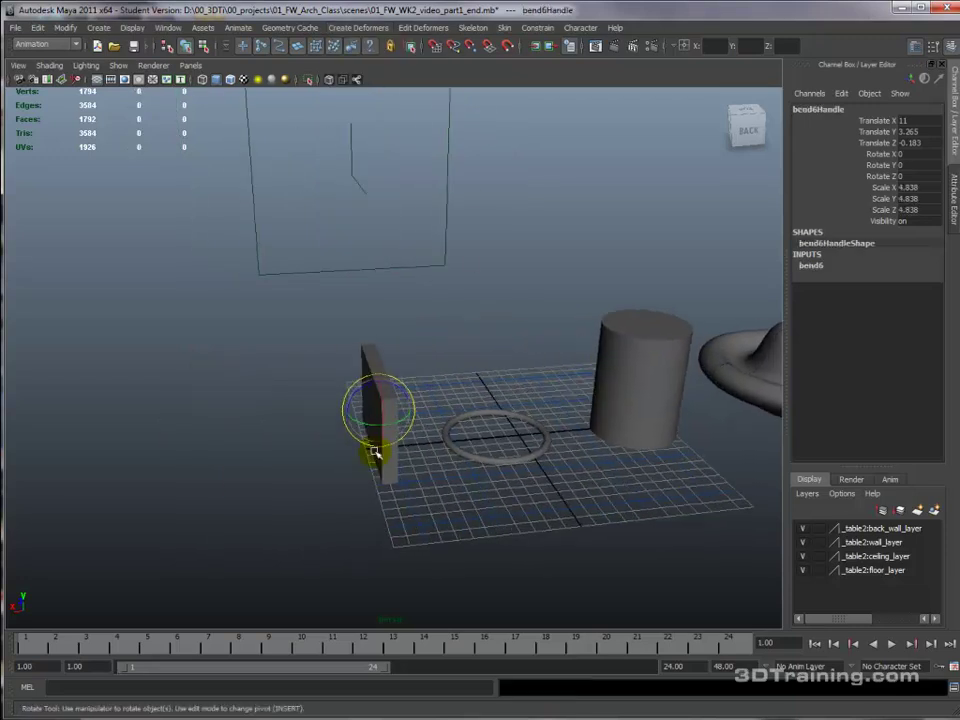
click(811, 265)
click(880, 287)
middle_drag(470, 424, 519, 428)
- Rotate the Bend deformer's handle to -90 degrees about X so the box curves around its vertical direction
key(e)
alt+drag(409, 421, 444, 405)
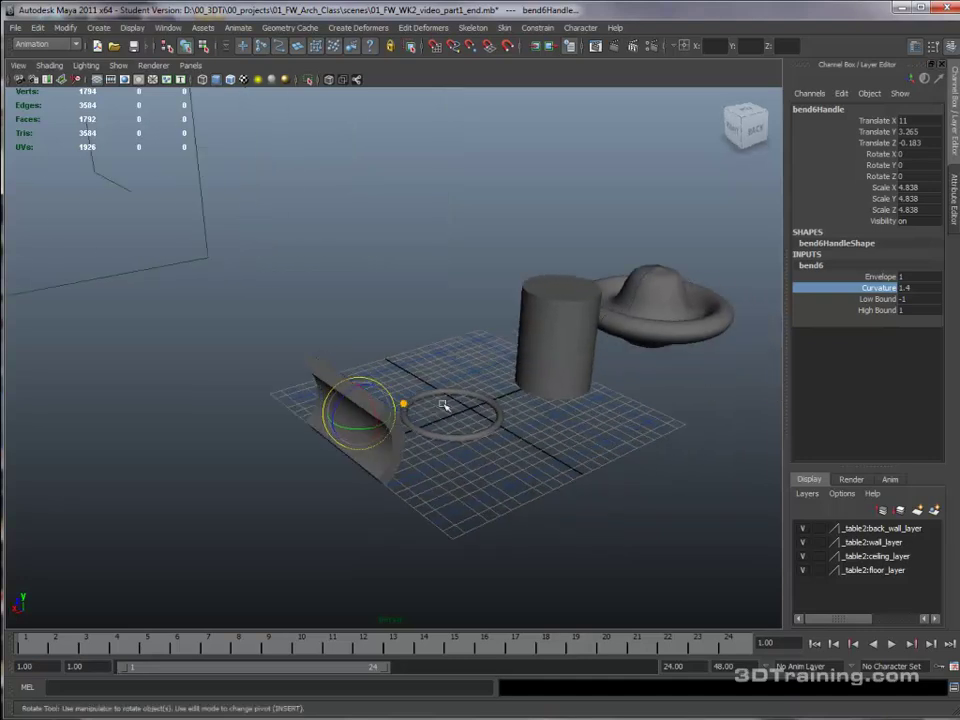
drag(368, 396, 549, 328)
alt+middle_drag(549, 328, 570, 332)
alt+drag(505, 324, 544, 319)
alt+right_drag(544, 319, 669, 321)
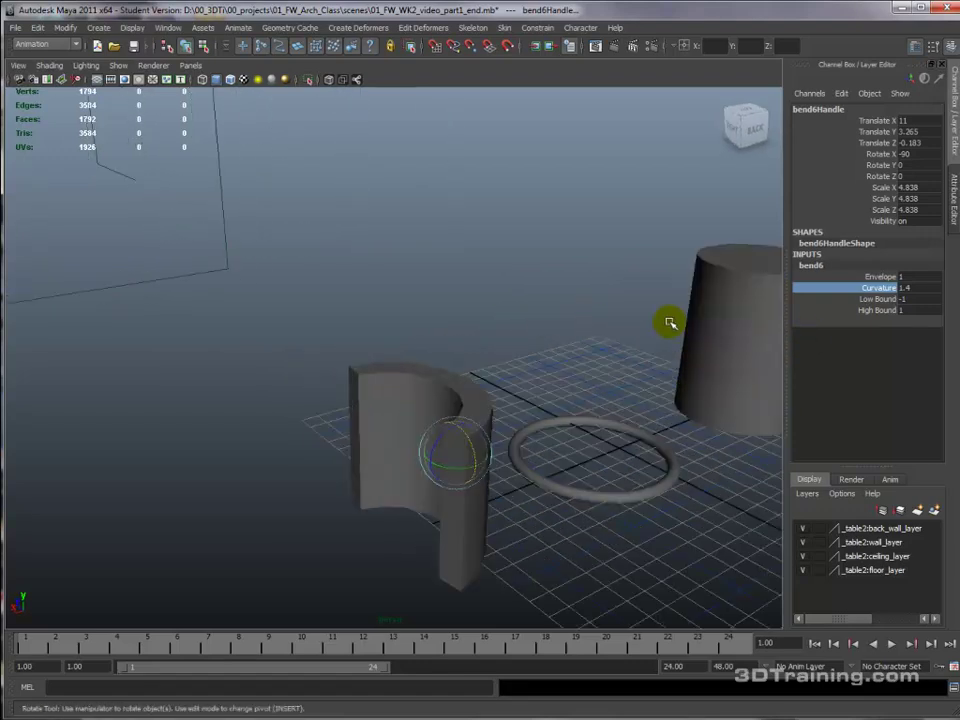
middle_drag(650, 268, 655, 269)
- Add a nonlinear Flare deformer to the bent box
click(435, 407)
alt+drag(435, 407, 379, 338)
click(358, 27)
mouse_move(370, 122)
click(480, 141)
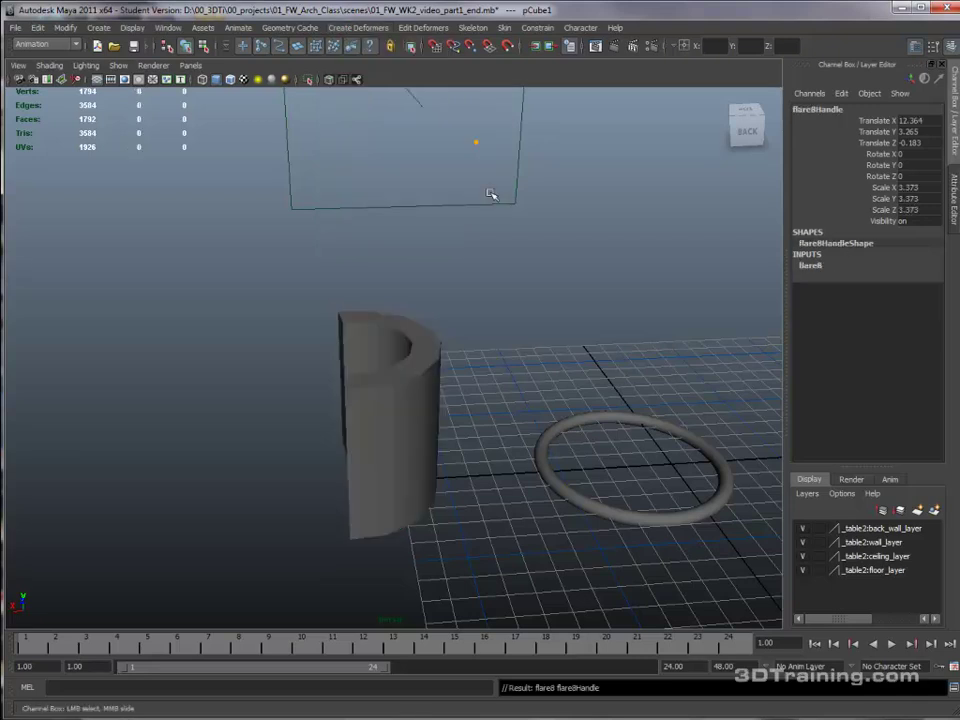
- Set the Flare deformer's Curve to -0.6 to pinch the middle of the bent box
click(810, 266)
click(884, 332)
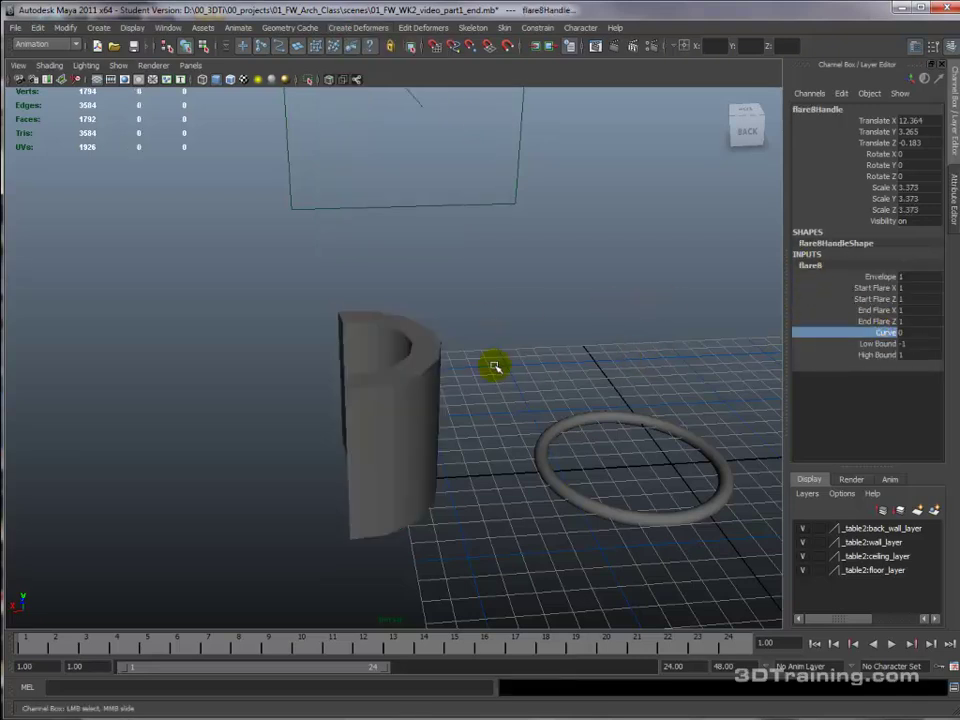
alt+drag(497, 367, 587, 360)
alt+middle_drag(587, 360, 631, 351)
scroll(565, 347, up, 3)
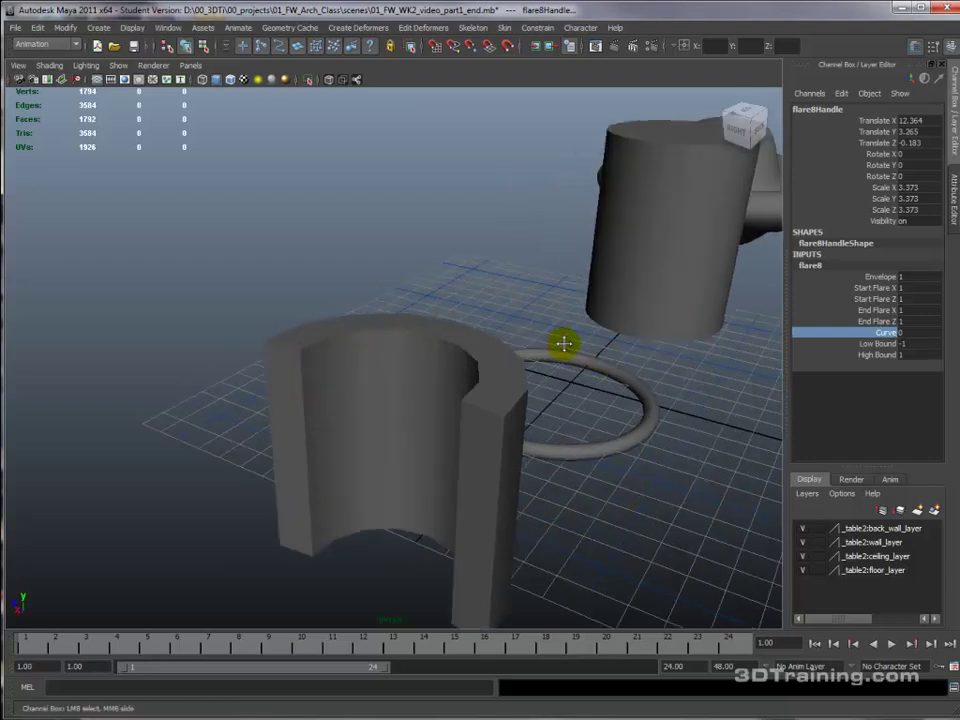
alt+right_drag(564, 344, 606, 306)
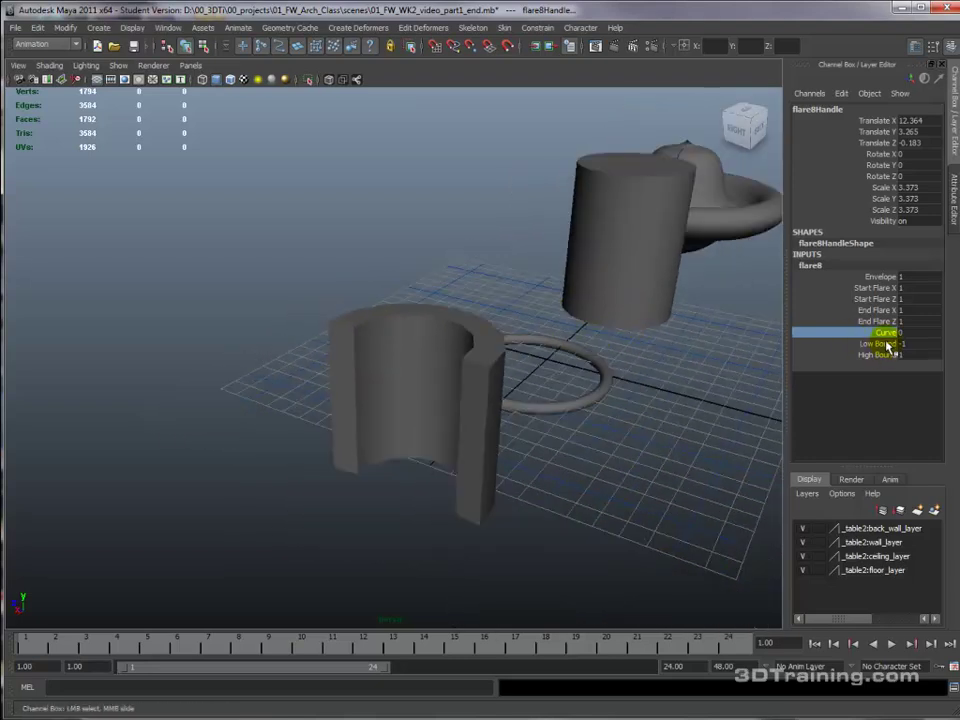
middle_drag(699, 354, 696, 353)
mouse_move(681, 371)
alt+mouse_down()
mouse_move(681, 388)
mouse_move(690, 366)
alt+mouse_up()
mouse_move(620, 375)
middle_down()
mouse_move(636, 375)
mouse_move(628, 371)
middle_up()
alt+drag(617, 379, 744, 379)
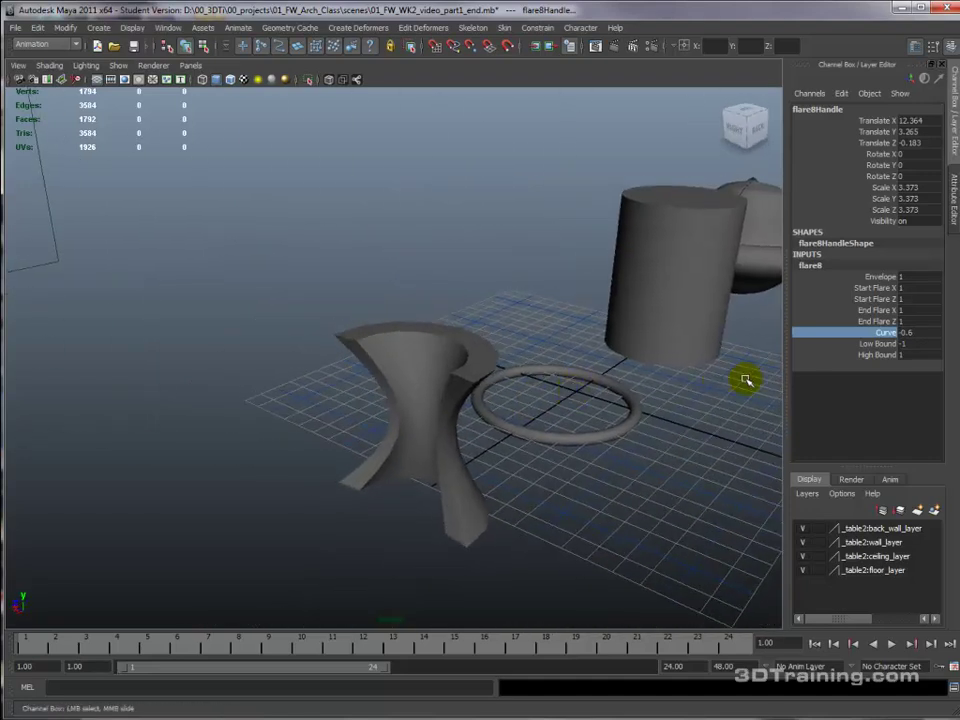
- Try a different End Flare Z value on the Flare deformer and undo it
click(878, 321)
middle_drag(650, 411, 777, 384)
key(ctrl+z)
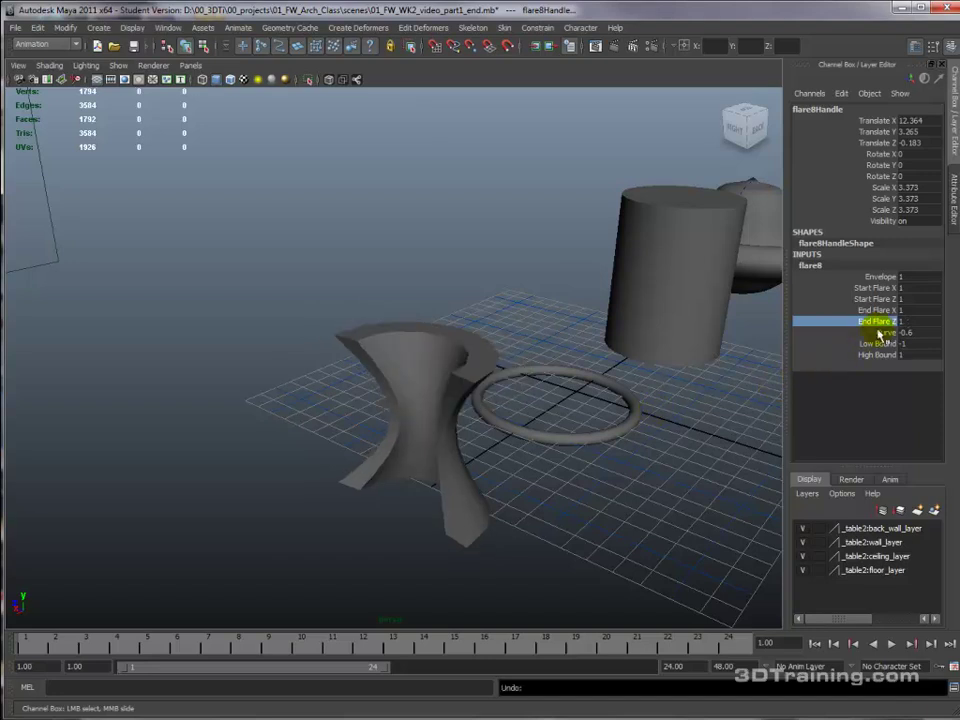
- Widen the base of the bent box by setting Start Flare Z to 1.5 and Start Flare X to 1.7
click(876, 301)
middle_drag(464, 469, 470, 469)
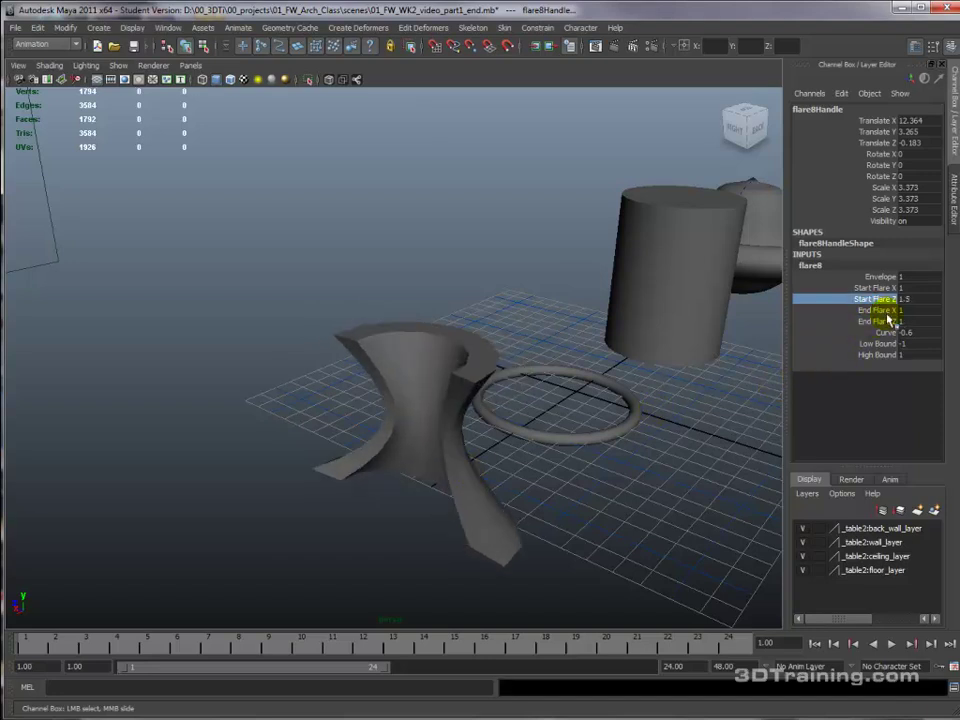
click(812, 288)
middle_drag(660, 380, 704, 378)
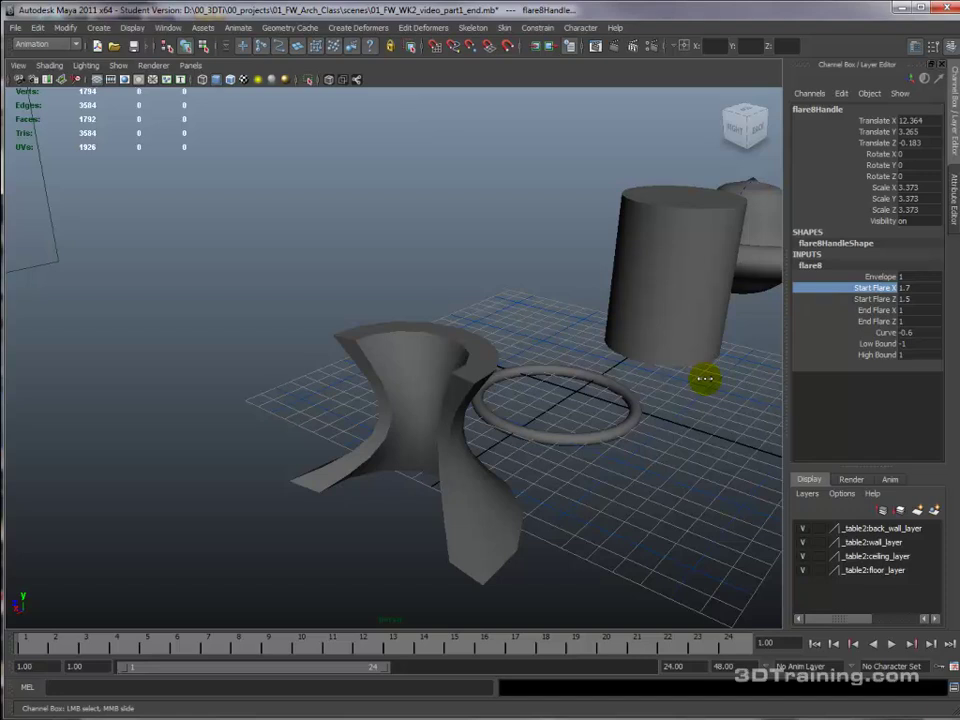
alt+drag(637, 434, 486, 435)
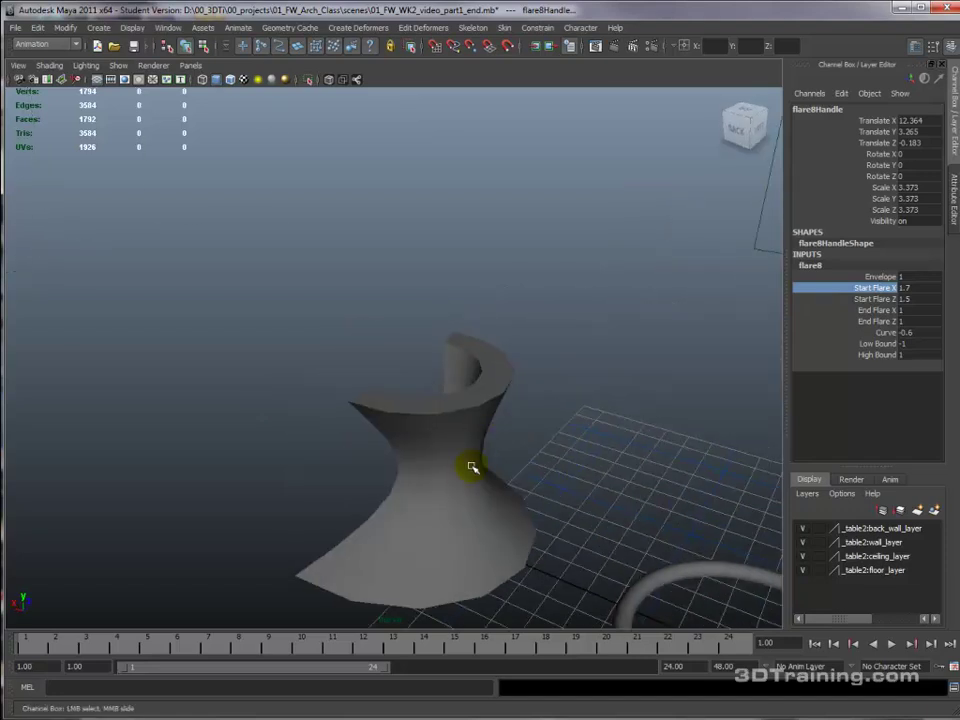
- Select the flared box and switch it to smooth mesh preview
click(473, 468)
click(604, 450)
alt+drag(511, 493, 499, 461)
alt+middle_drag(528, 434, 519, 457)
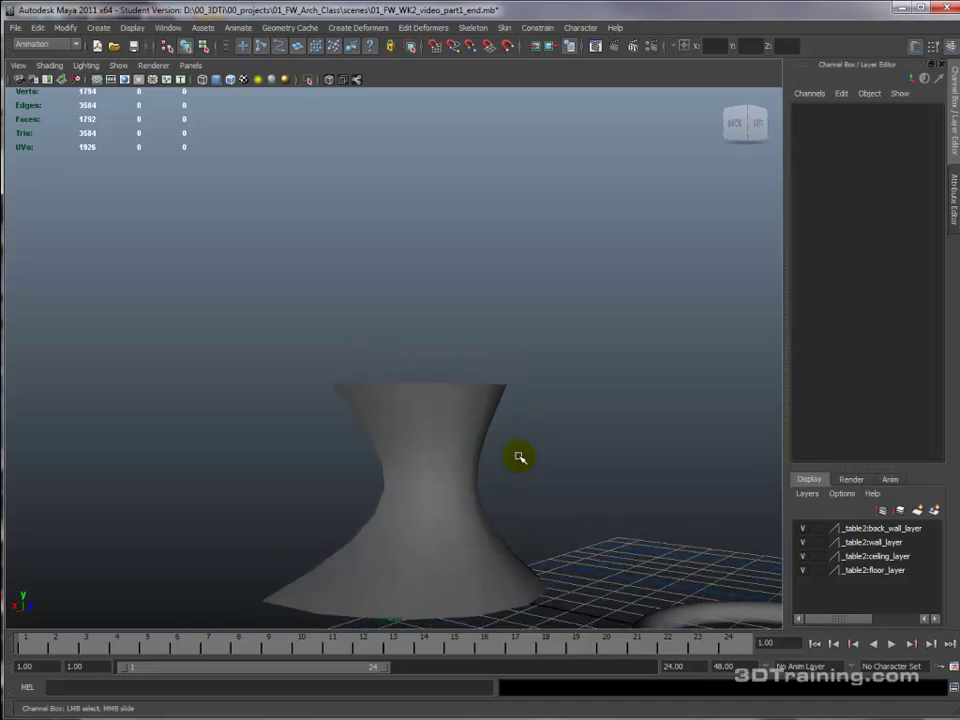
click(430, 495)
alt+drag(410, 506, 535, 460)
click(535, 460)
alt+drag(519, 440, 495, 485)
click(495, 485)
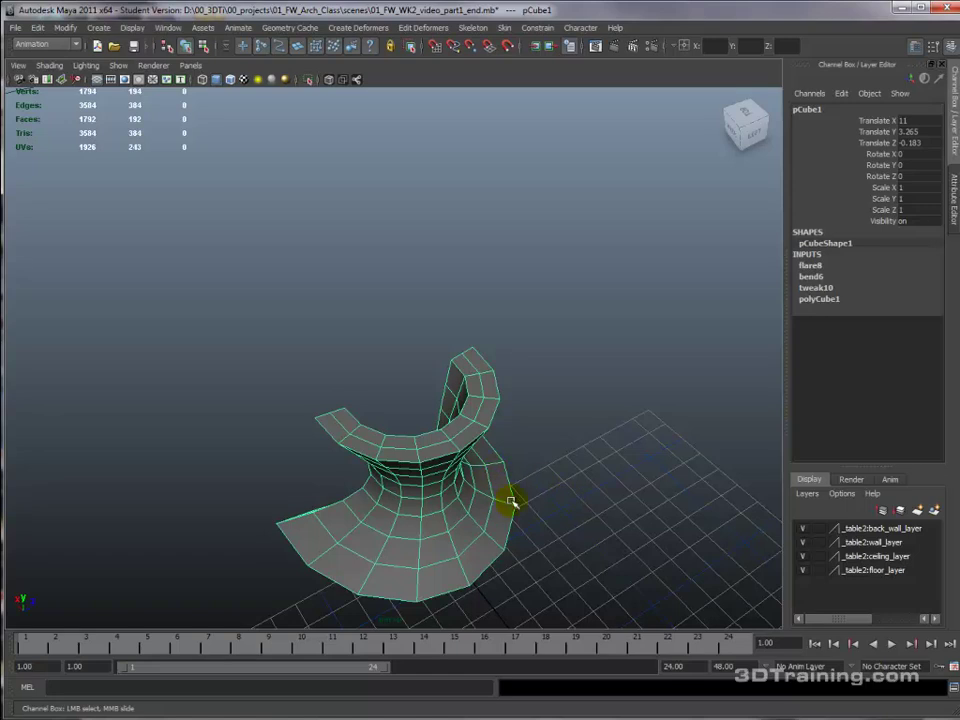
key(3)
- Check the box's polyCube1 subdivision settings and compare its unsmoothed display with the smooth preview
alt+drag(503, 508, 640, 480)
click(815, 299)
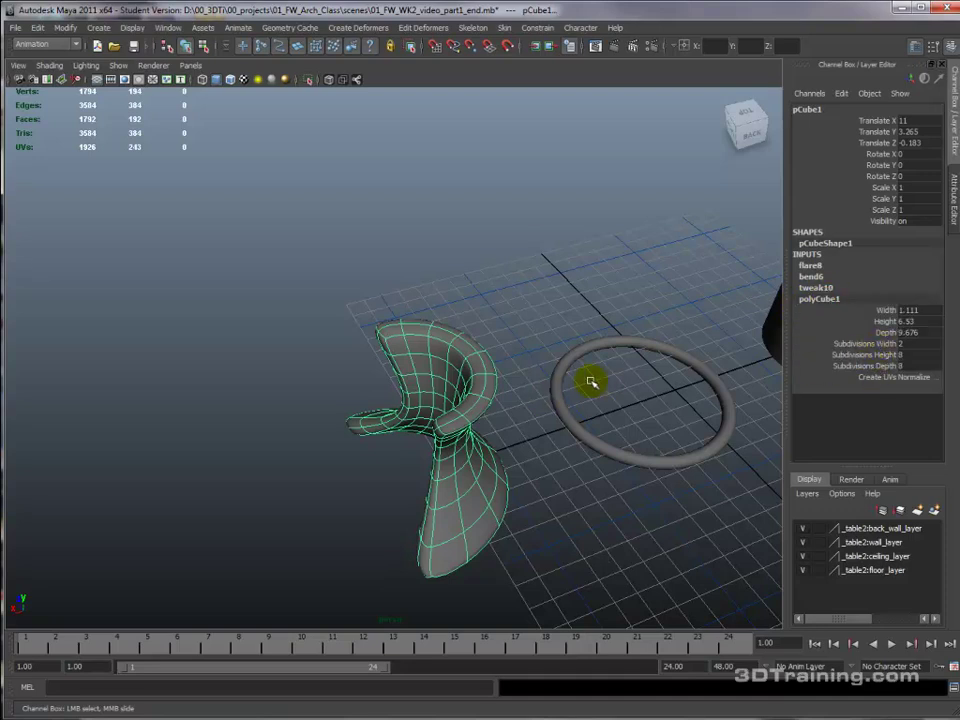
alt+drag(601, 413, 511, 447)
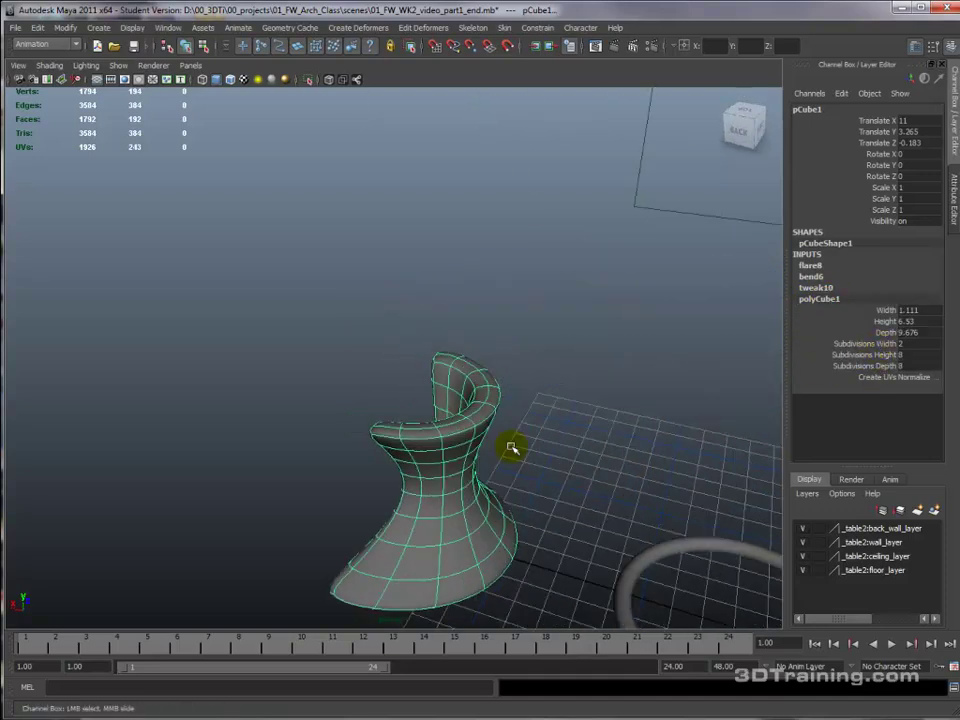
alt+drag(564, 491, 483, 445)
key(1)
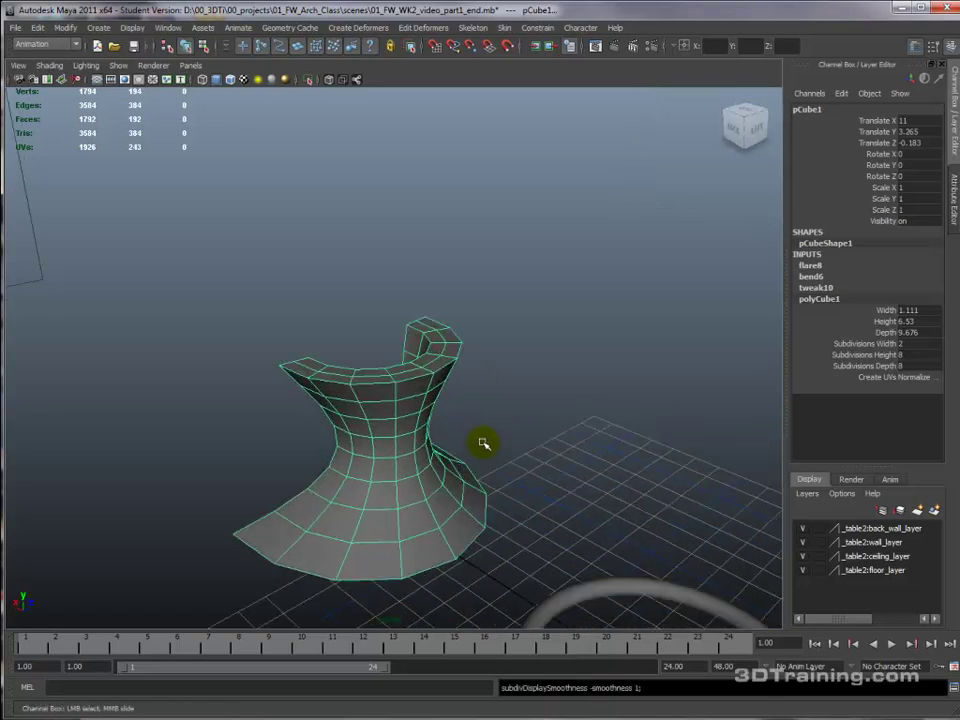
key(3)
- Check the box's Flare inputs and examine the smoothed shape from several sides with nothing selected
alt+drag(491, 491, 512, 462)
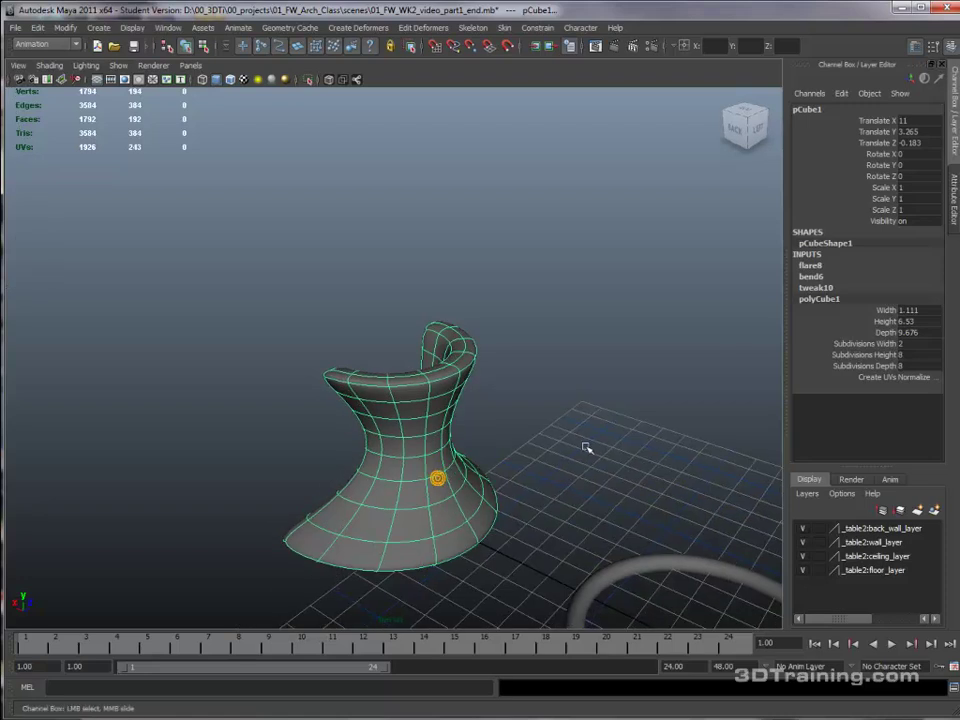
click(810, 265)
alt+drag(579, 418, 455, 436)
click(534, 398)
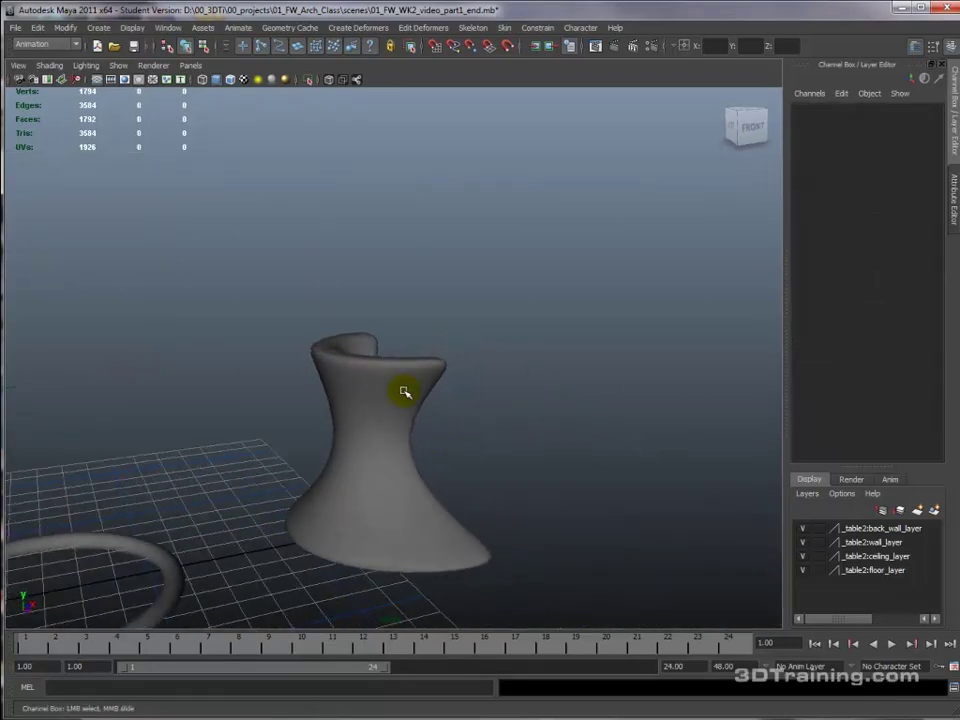
alt+drag(334, 480, 454, 469)
alt+drag(446, 512, 400, 471)
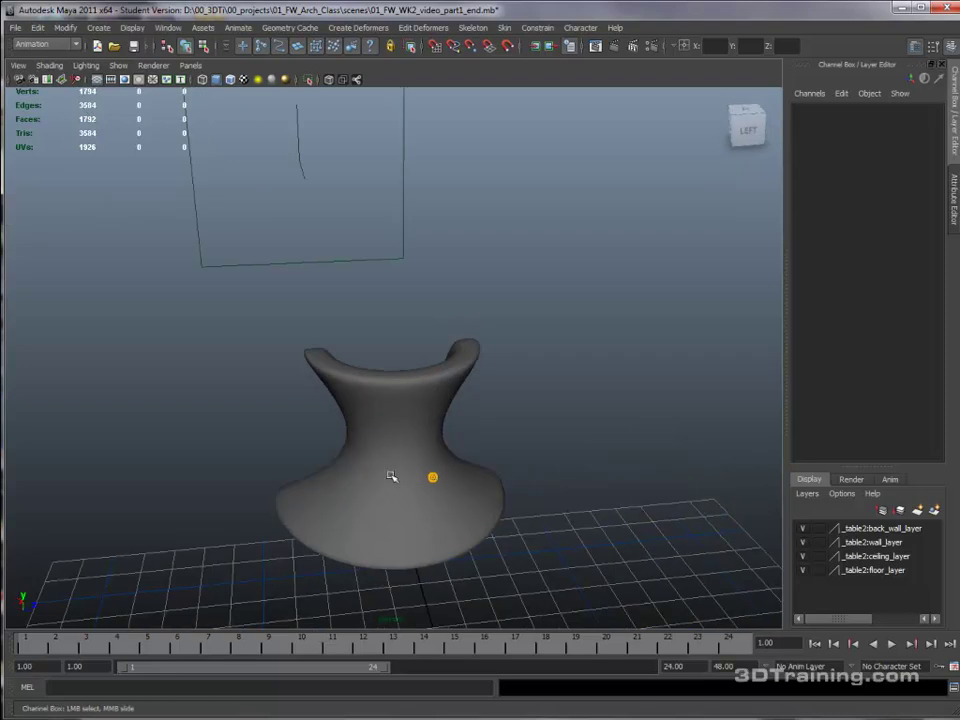
alt+drag(470, 472, 396, 486)
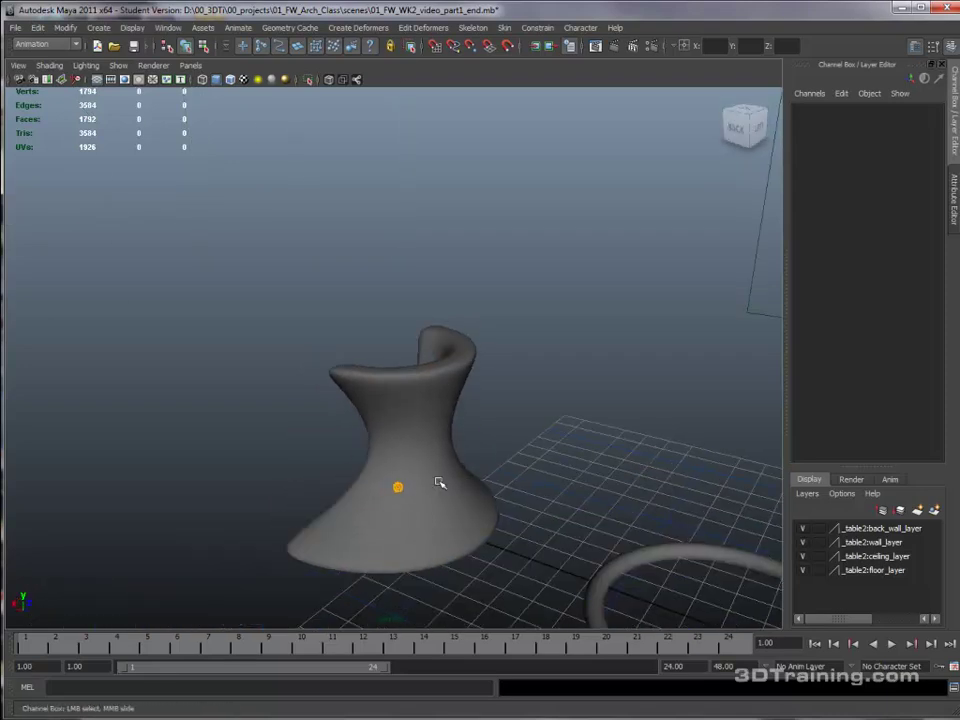
- Add a nonlinear Wave deformer to the smoothed box and set its Amplitude to 0.2
click(426, 474)
click(356, 28)
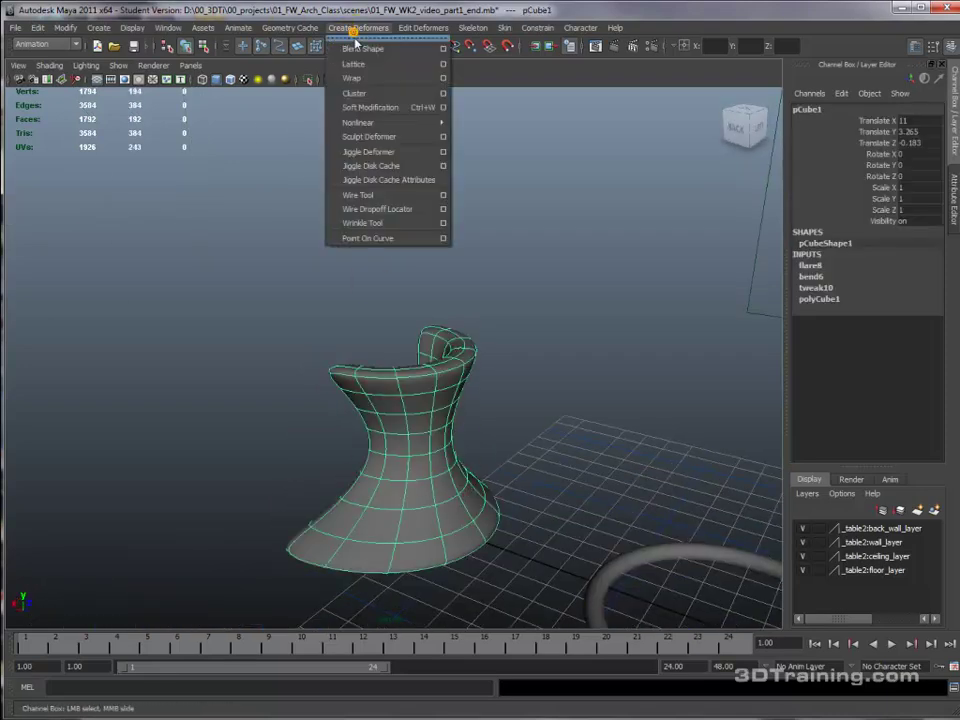
mouse_move(418, 123)
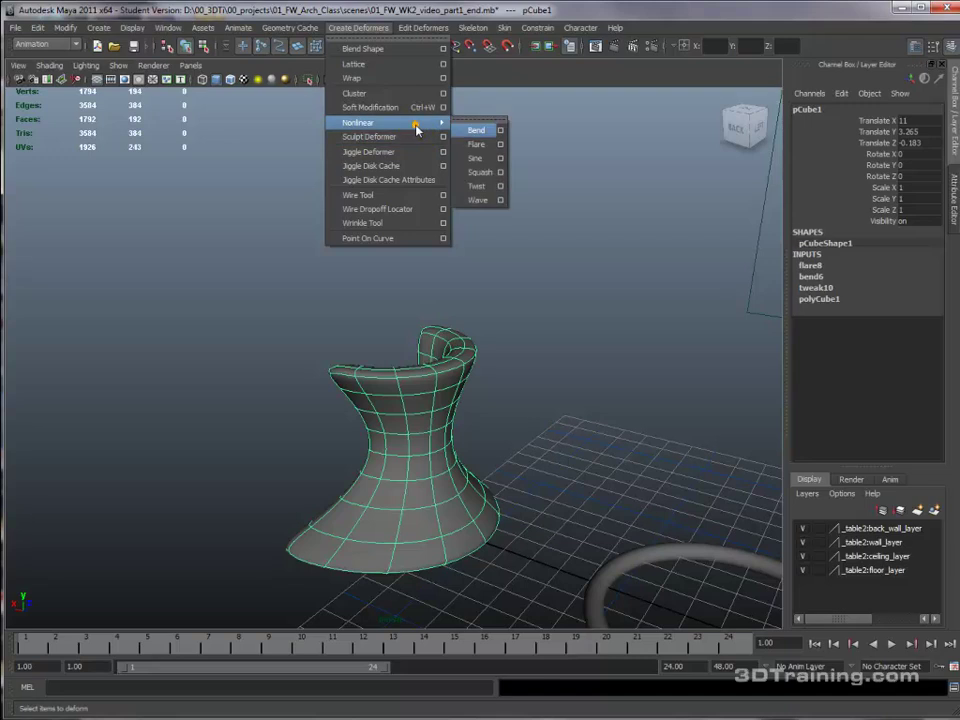
click(480, 199)
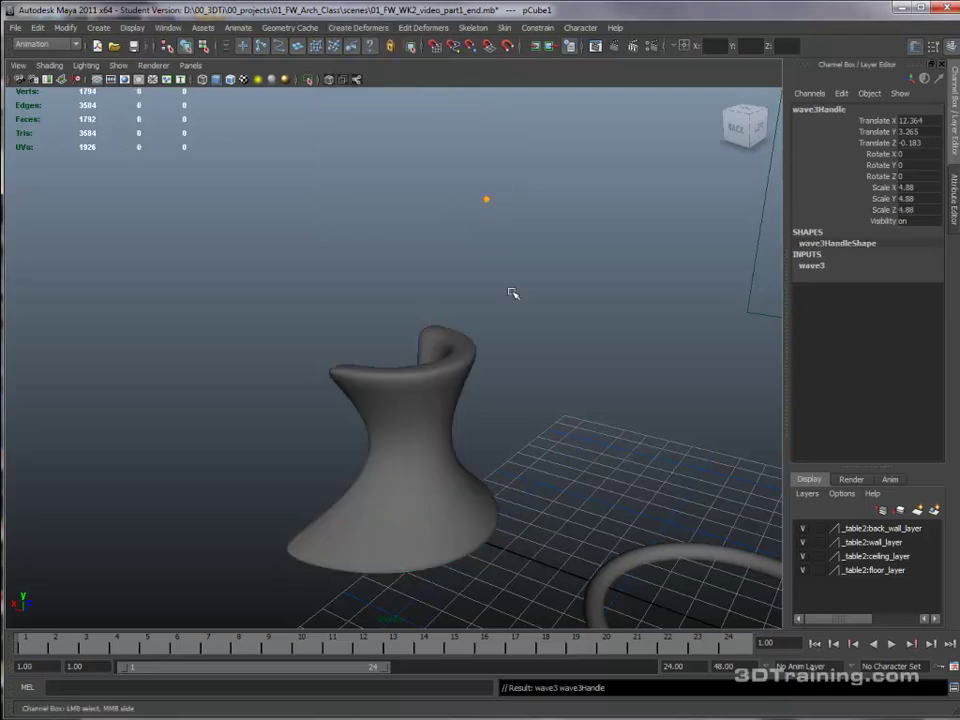
click(811, 266)
click(878, 287)
middle_drag(541, 268, 636, 396)
- Rotate the Wave deformer's handle and set its Rotate Z to exactly -90
key(e)
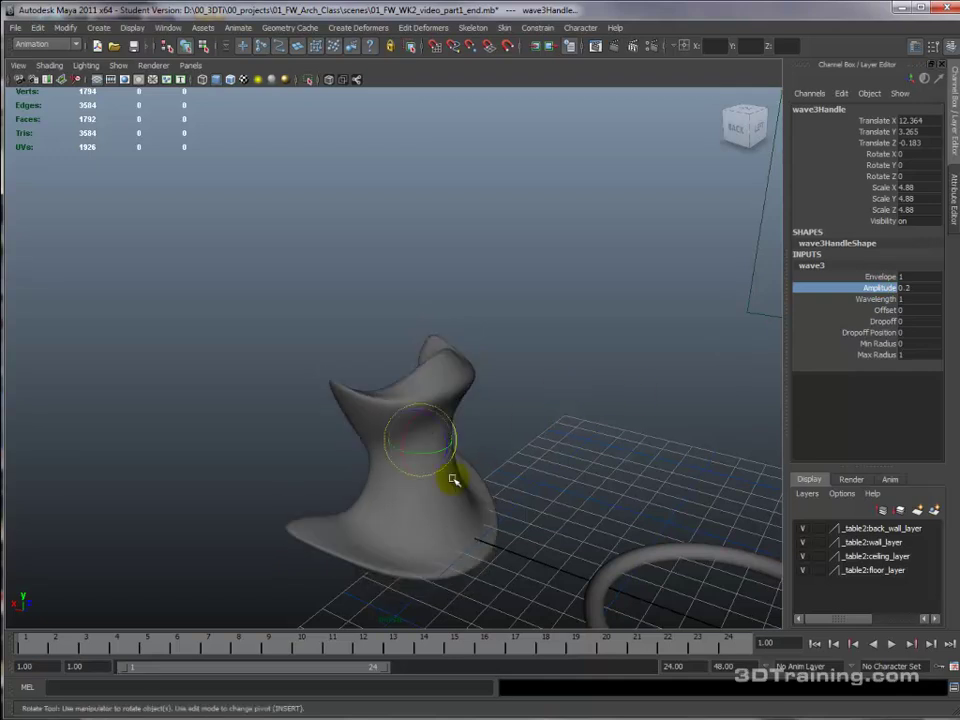
drag(432, 423, 395, 421)
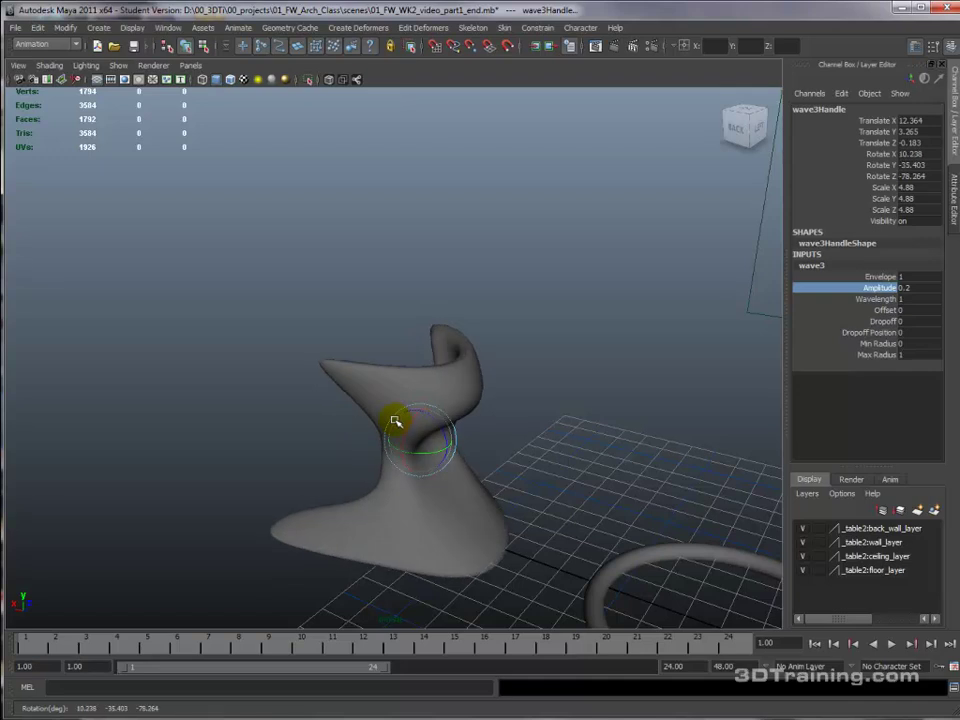
key(ctrl+z)
drag(447, 428, 393, 406)
double_click(912, 176)
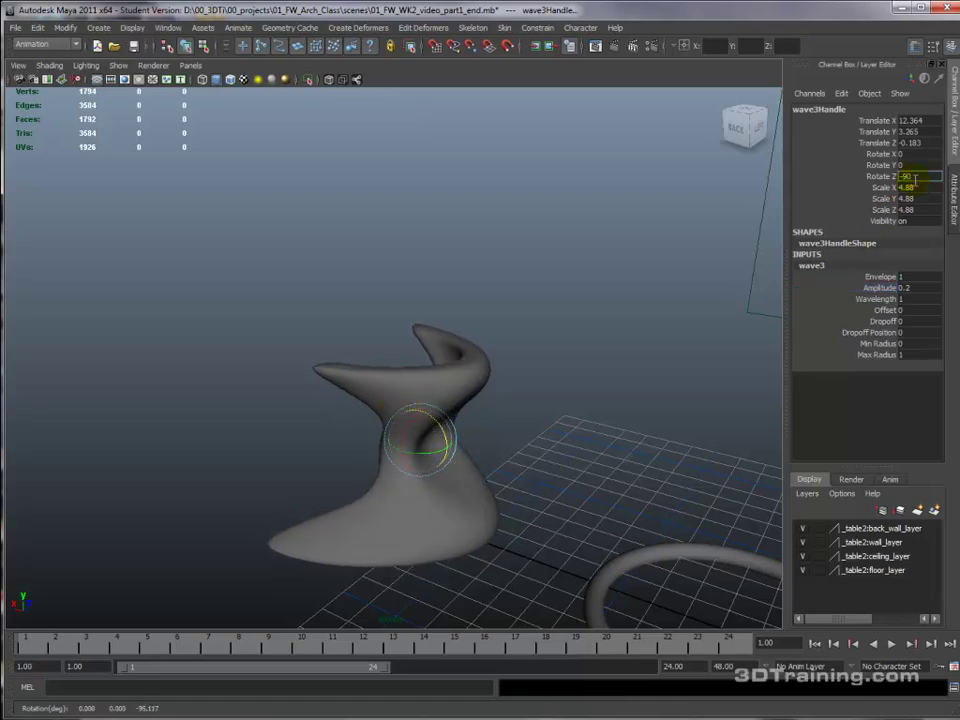
key(Return)
- Turn on the display of deformers in the viewport
click(118, 65)
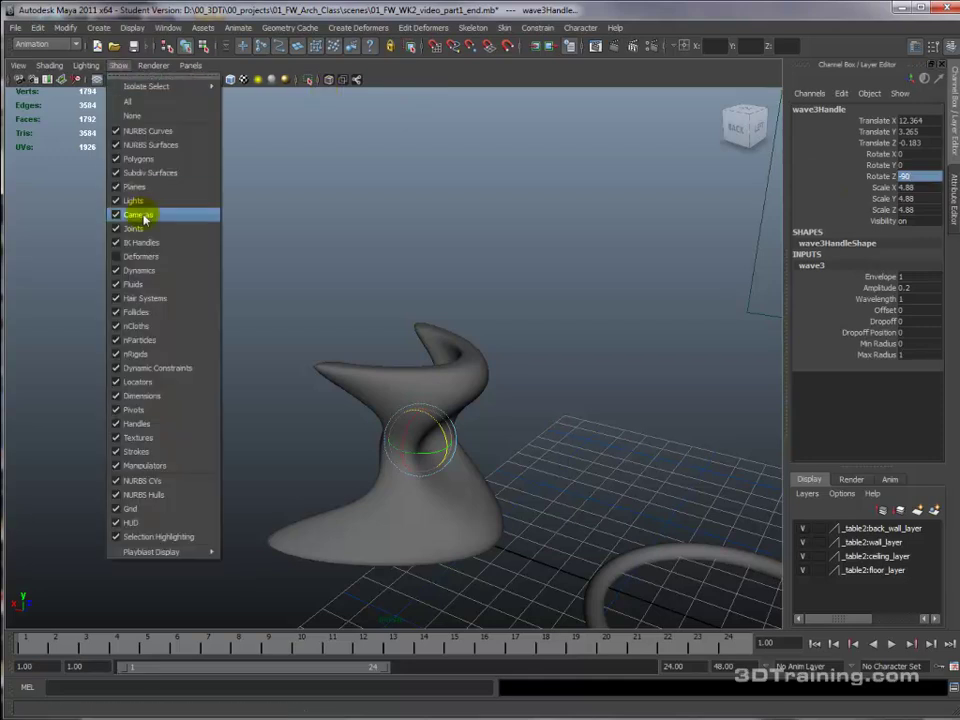
click(140, 256)
alt+middle_drag(568, 386, 481, 343)
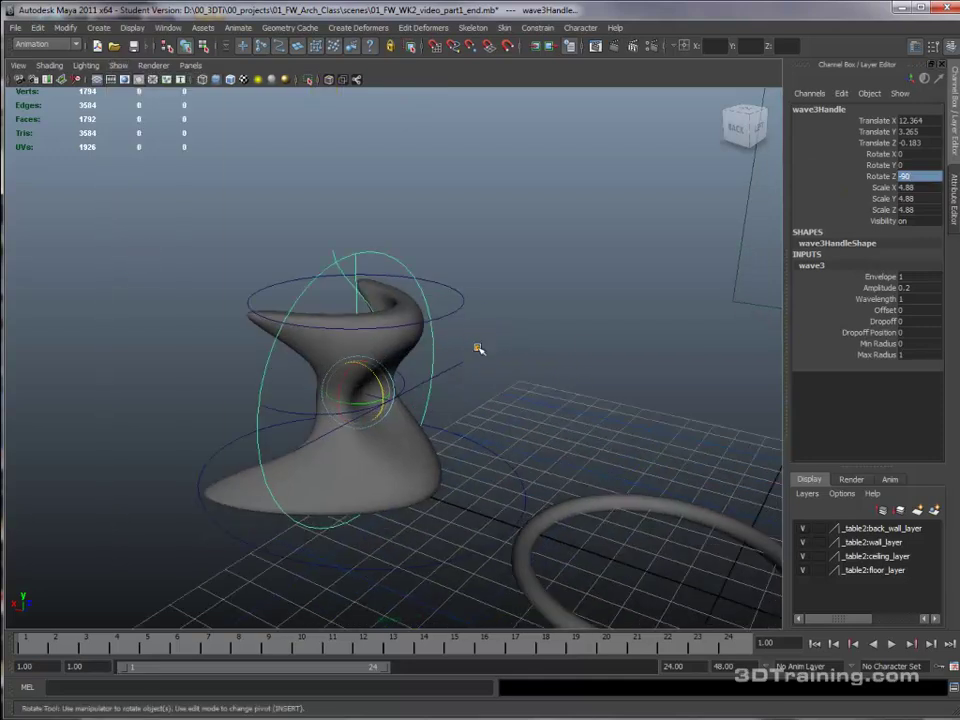
- Set the Wave deformer's Amplitude to 0.1 and its Wavelength to 0.8
click(880, 287)
mouse_move(640, 358)
middle_down()
mouse_move(606, 358)
mouse_move(630, 352)
middle_up()
click(875, 298)
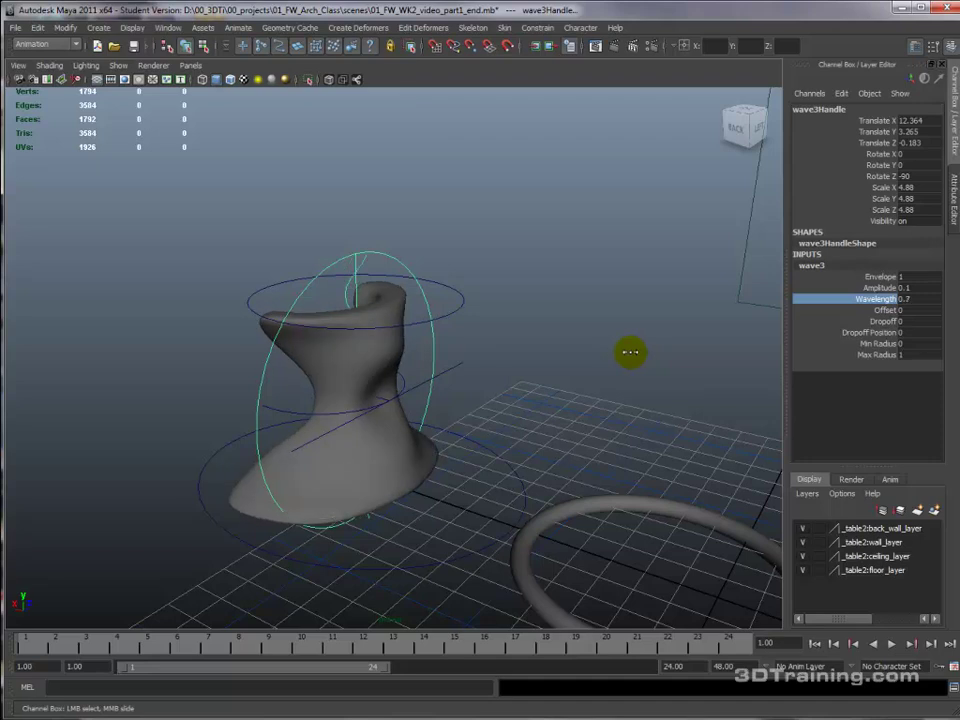
alt+drag(690, 351, 572, 381)
middle_drag(572, 381, 570, 379)
alt+drag(543, 405, 619, 403)
middle_drag(619, 403, 620, 404)
- Examine the wave-deformed box from several sides, both with its wireframe highlighted and with nothing selected
alt+drag(633, 401, 563, 409)
alt+drag(483, 407, 411, 447)
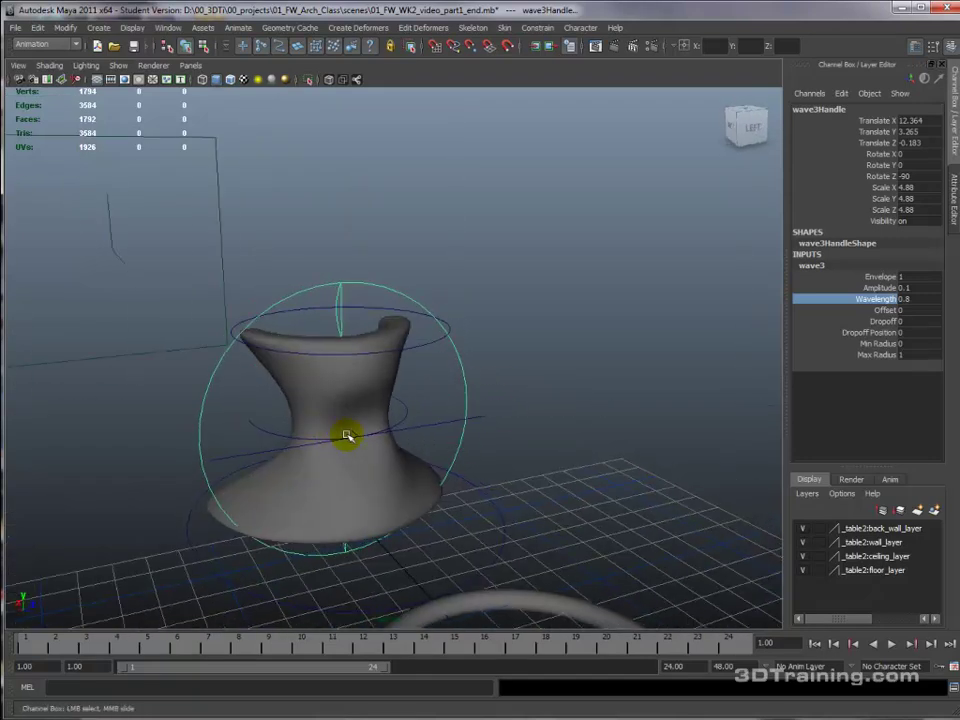
alt+drag(492, 412, 540, 411)
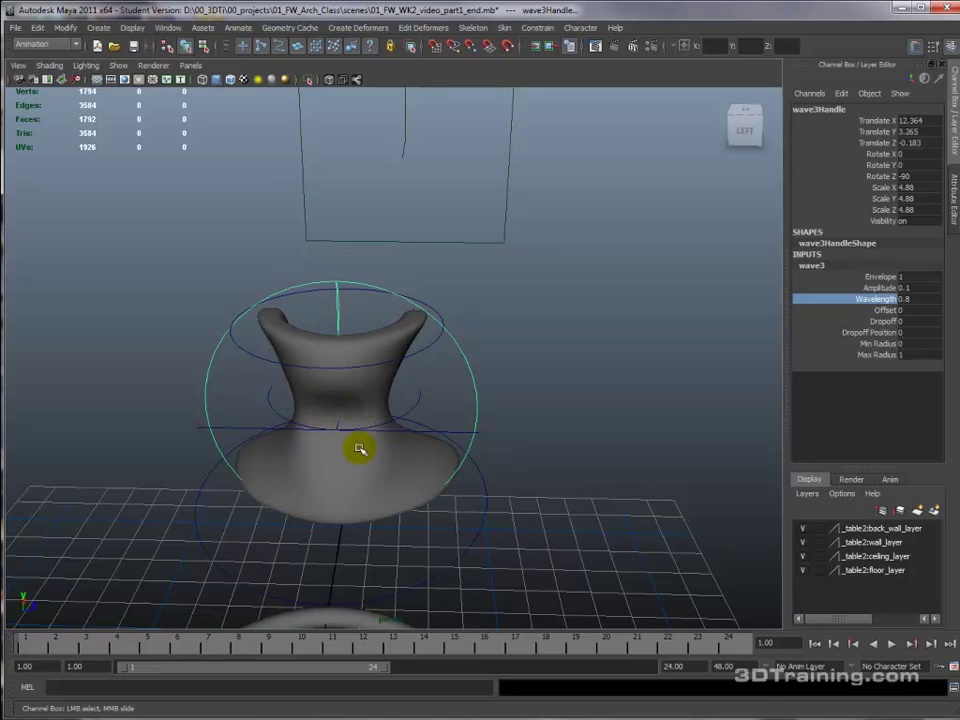
alt+middle_drag(330, 452, 464, 475)
click(464, 476)
alt+drag(464, 476, 643, 467)
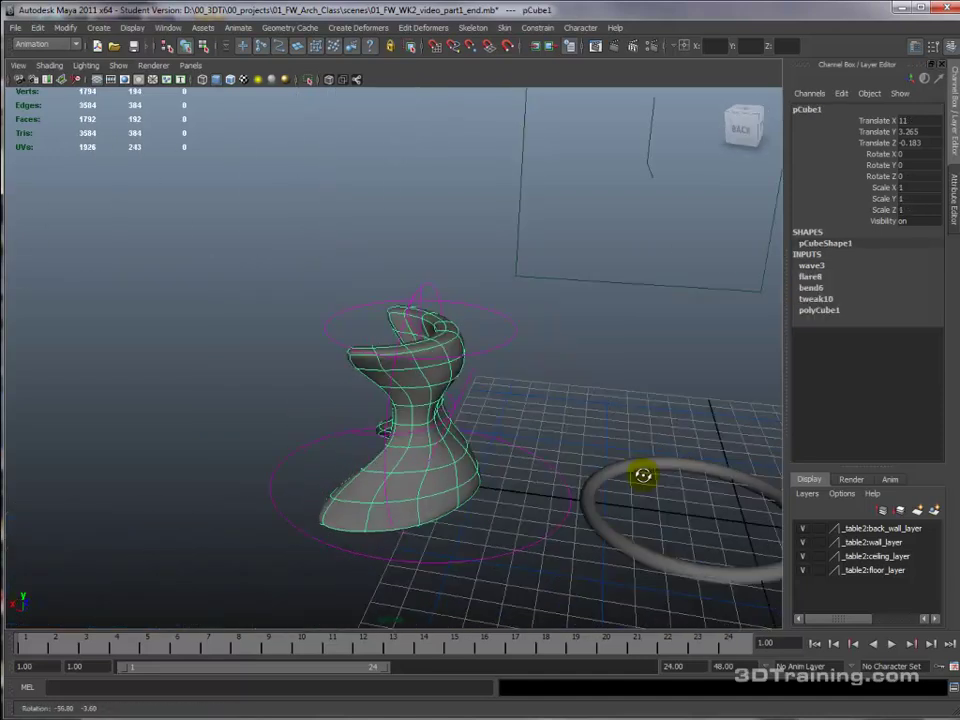
alt+drag(456, 369, 541, 363)
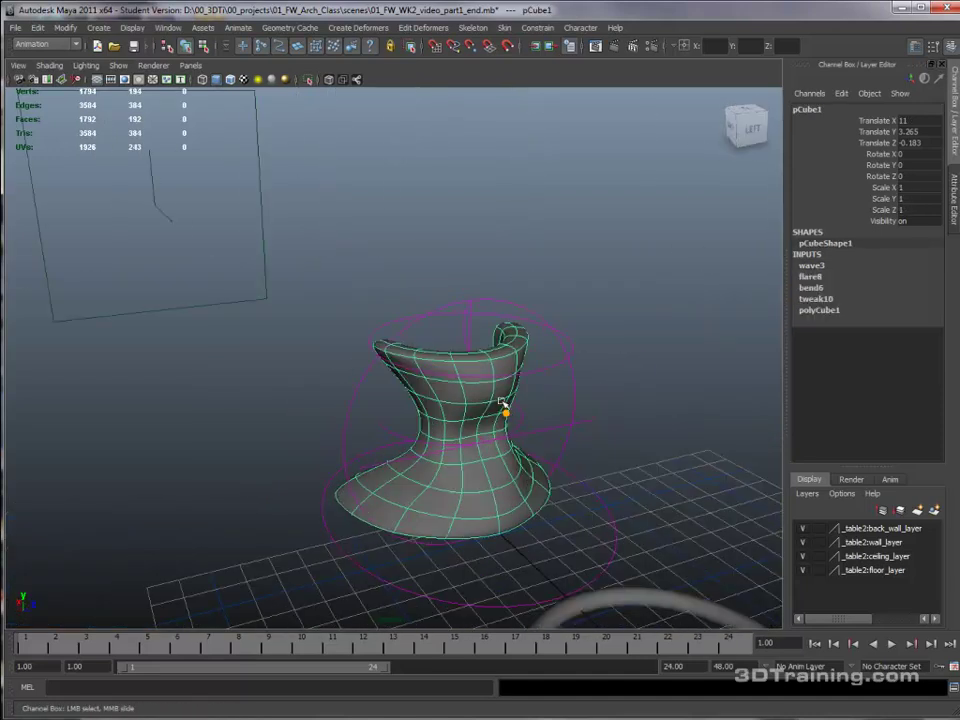
click(628, 416)
alt+drag(628, 416, 475, 452)
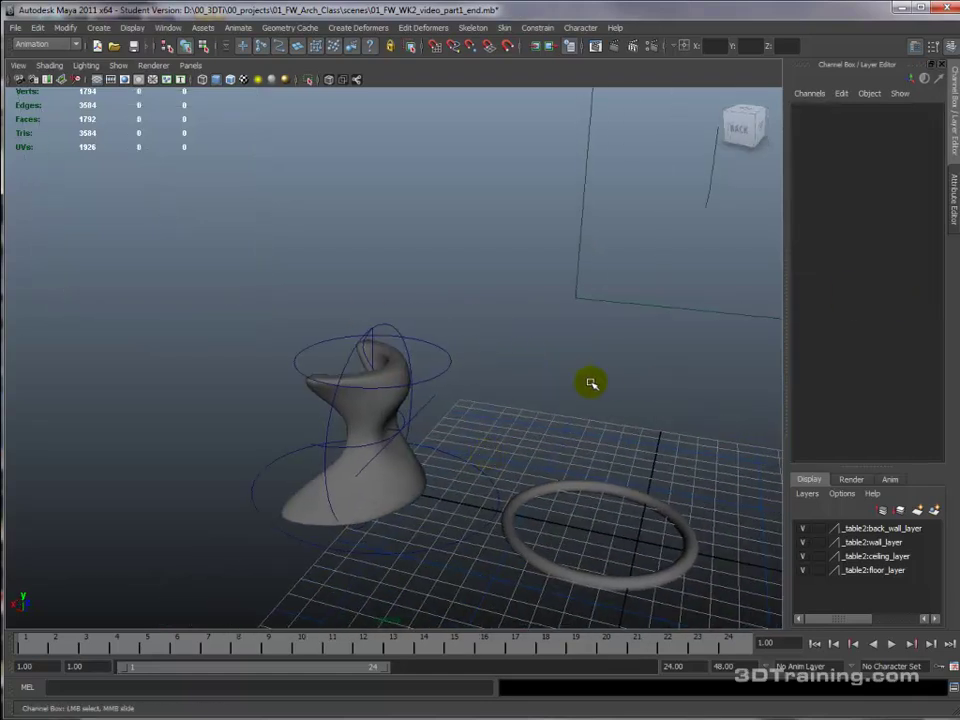
- Look over the whole scene and pick out the ring, the cylinder and the revolved hat-shaped surface in turn
alt+middle_drag(600, 384, 483, 366)
alt+middle_drag(392, 345, 392, 380)
alt+drag(395, 361, 516, 377)
alt+middle_drag(516, 377, 394, 349)
scroll(524, 352, down, 5)
alt+middle_drag(478, 396, 447, 397)
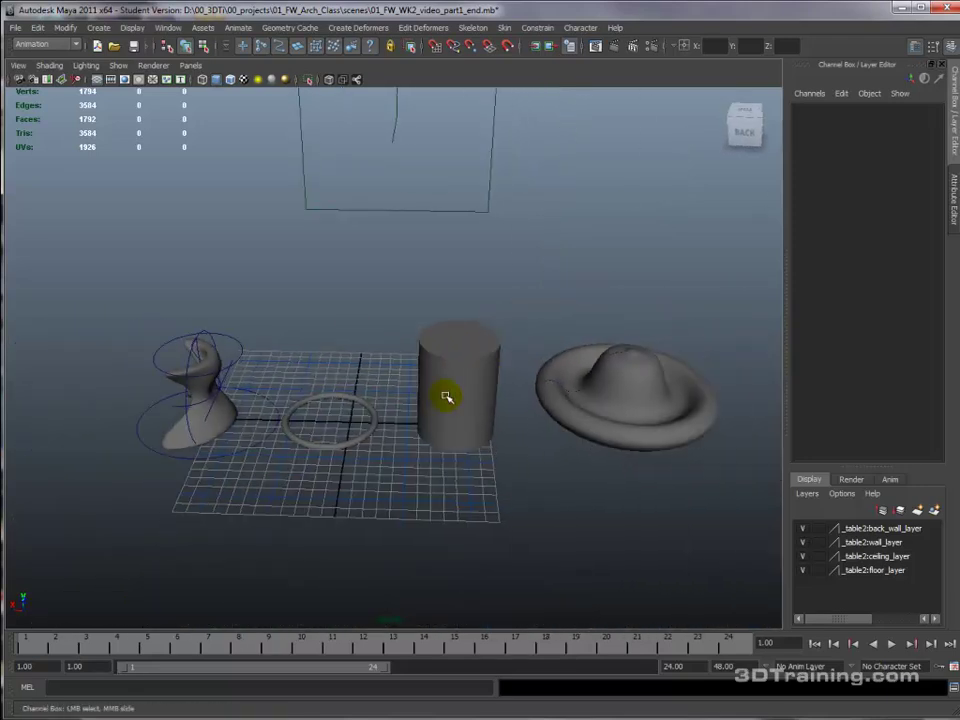
alt+drag(369, 424, 400, 455)
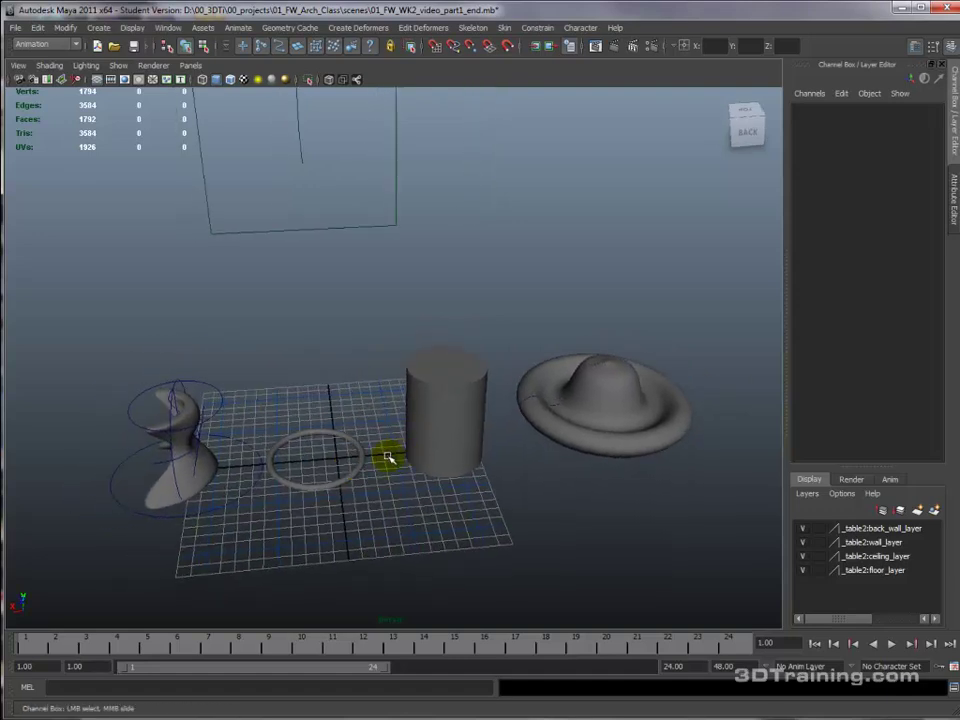
click(330, 482)
click(447, 420)
click(574, 398)
alt+middle_drag(337, 510, 431, 526)
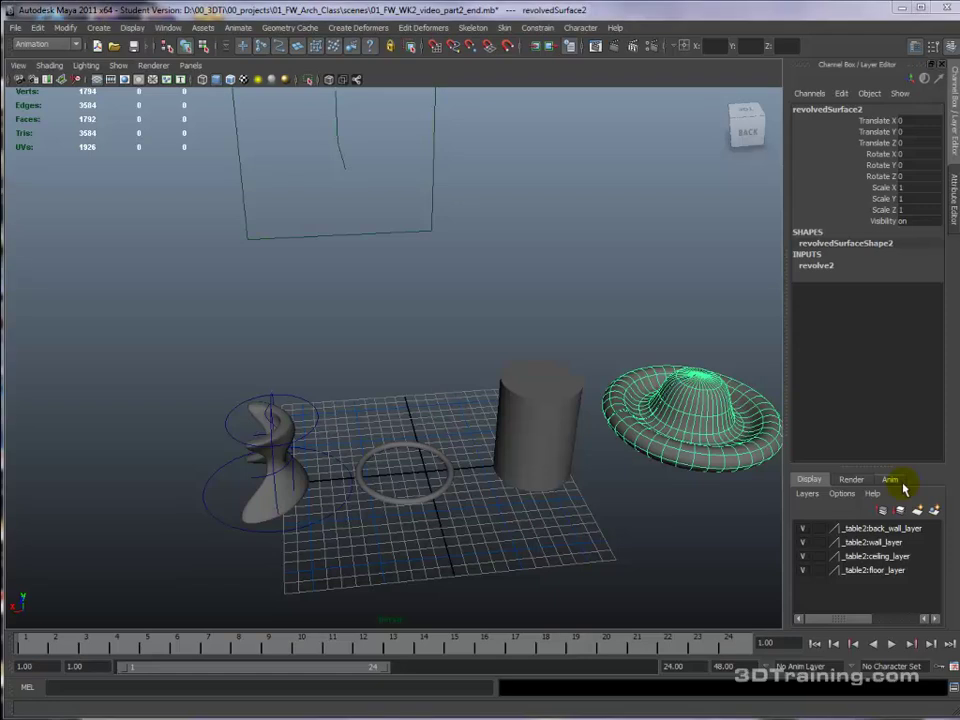
- Add a nonlinear Bend deformer to the torus ring at the centre of the grid
click(433, 502)
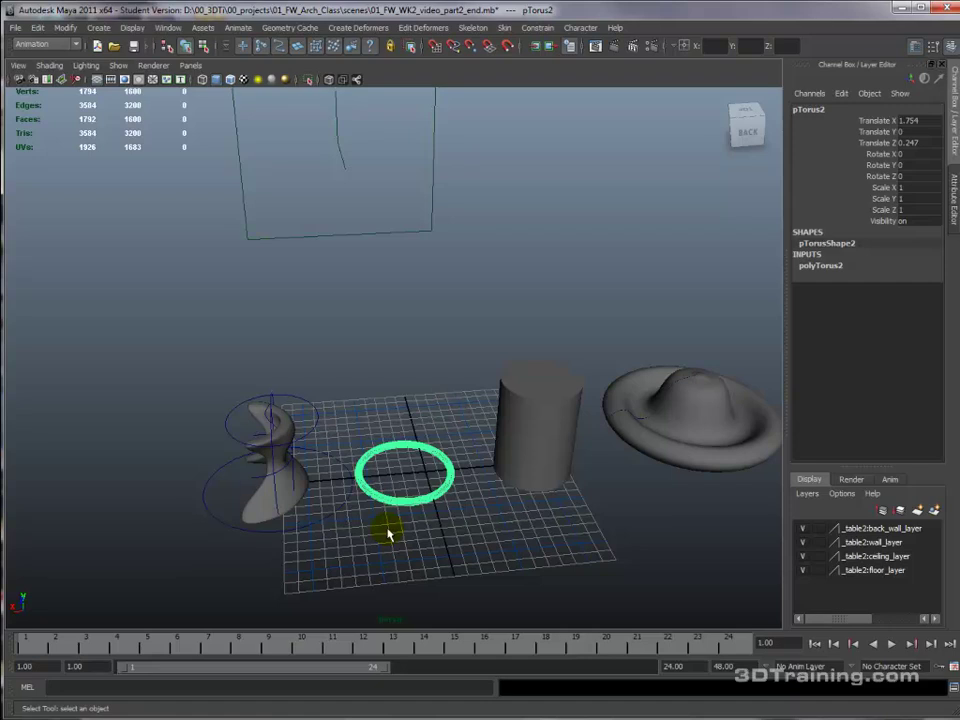
scroll(426, 508, up, 3)
alt+middle_drag(426, 508, 424, 388)
scroll(463, 390, up, 4)
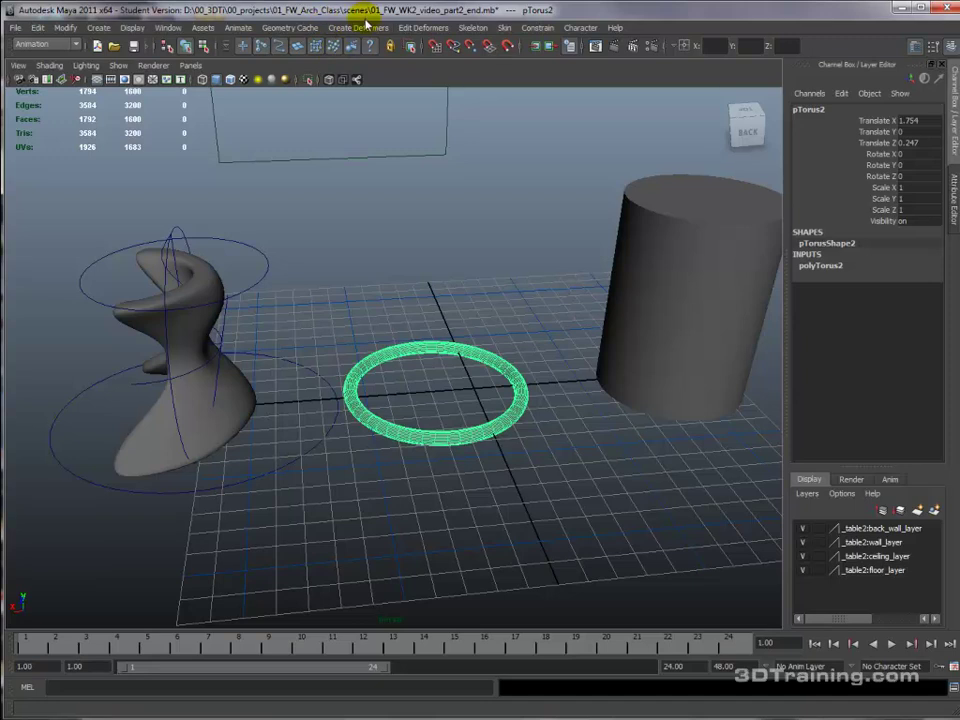
click(362, 27)
click(401, 122)
click(475, 128)
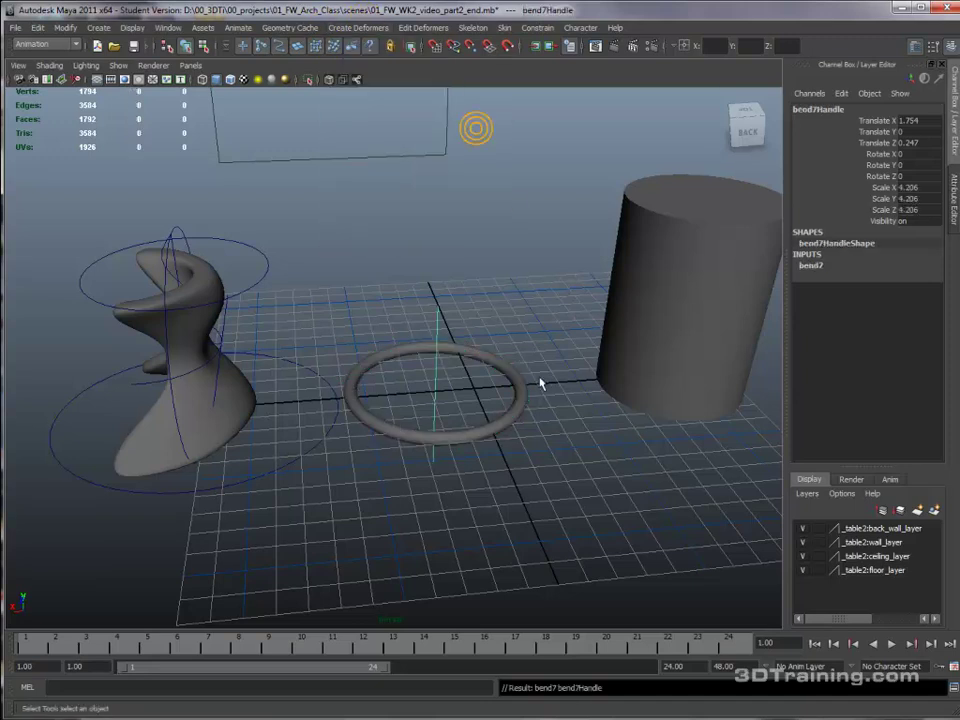
- Set the ring's Bend deformer Curvature to 1.6
click(811, 265)
click(878, 287)
middle_drag(658, 392, 596, 418)
- Rotate the ring's Bend handle and set its Rotate X to exactly 90
key(e)
drag(449, 403, 443, 435)
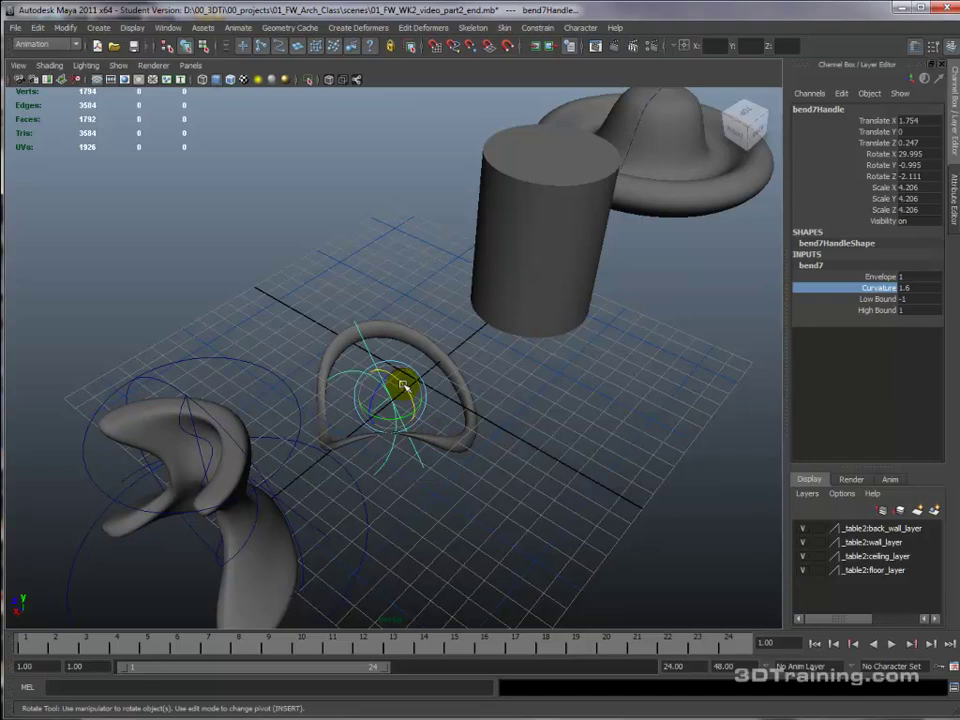
drag(397, 382, 374, 374)
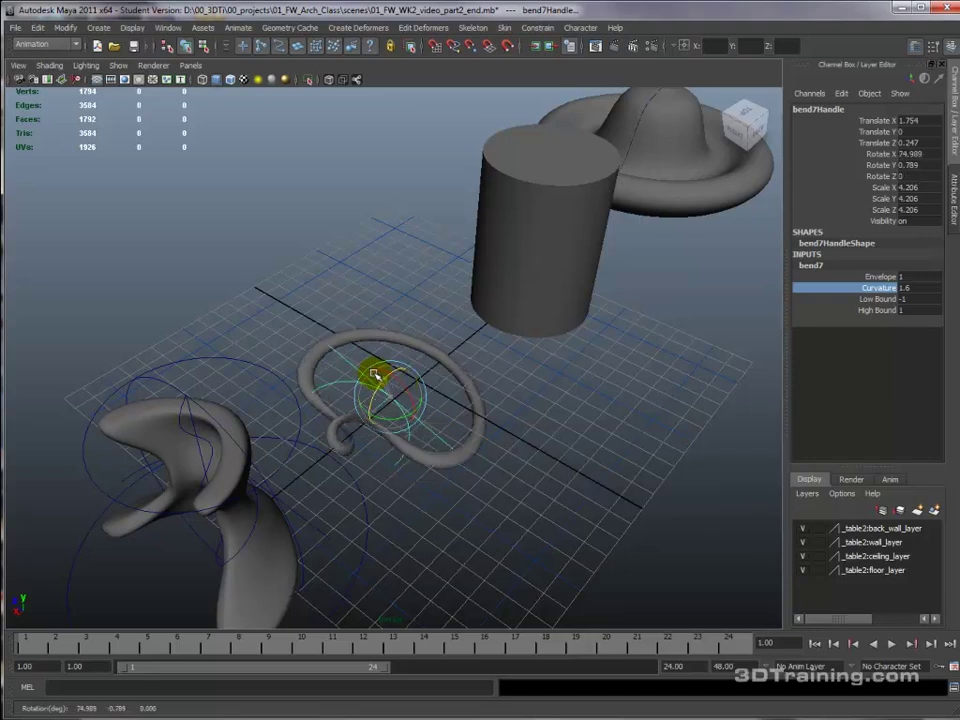
double_click(911, 153)
text(90)
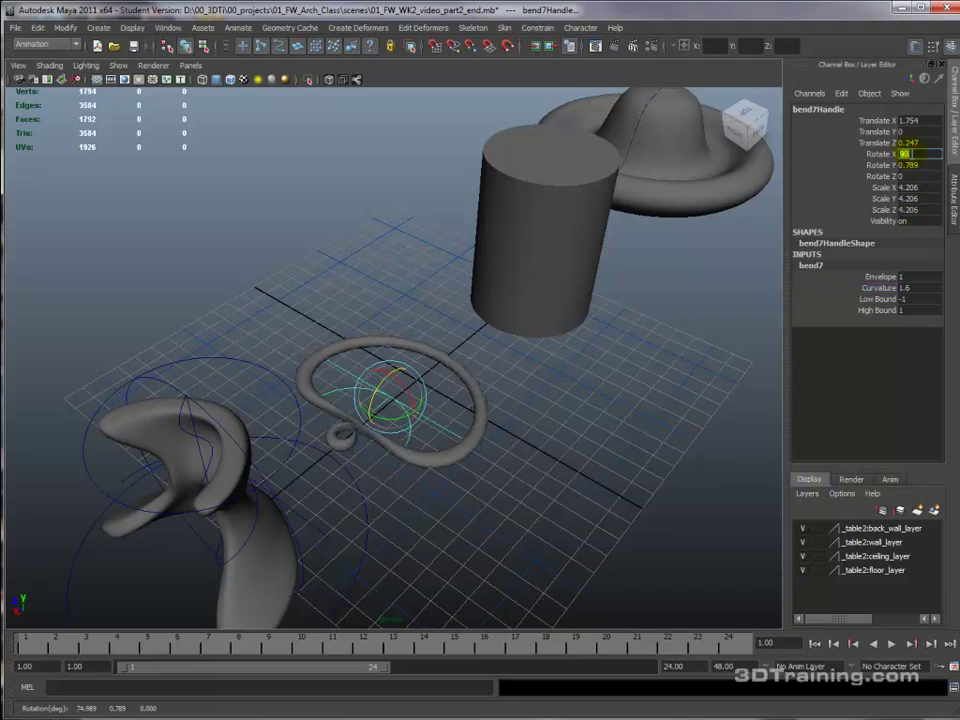
- Try a Rotate Y of 90 on the ring's Bend handle, and set it to 0 instead
double_click(906, 165)
text(90)
key(Return)
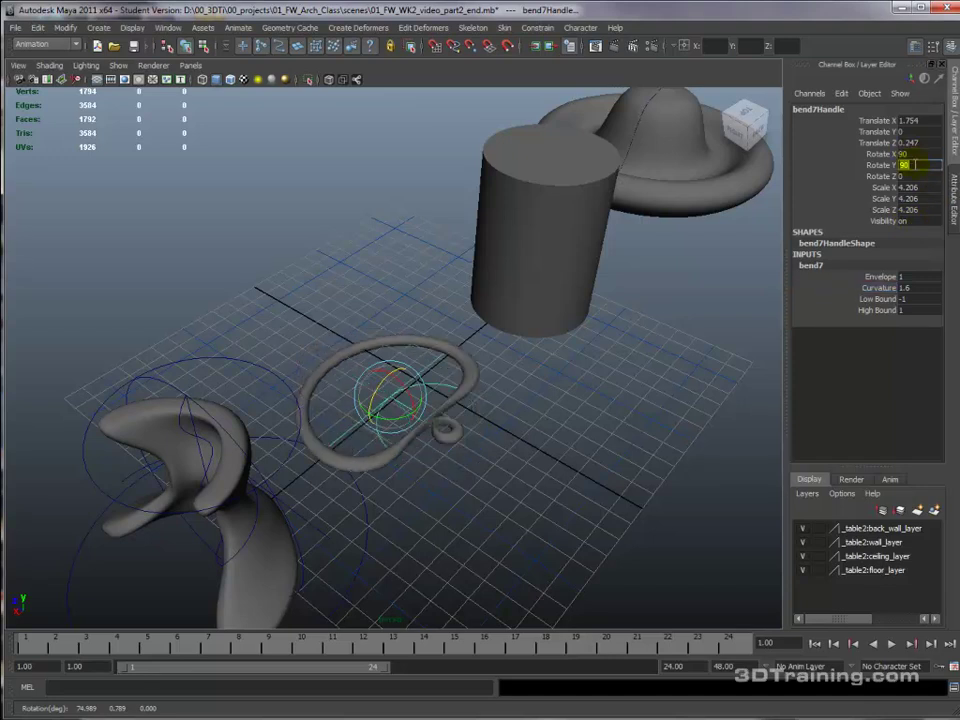
text(0)
click(822, 162)
- Set the Rotate Z of the ring's Bend handle to 90
double_click(906, 176)
text(90)
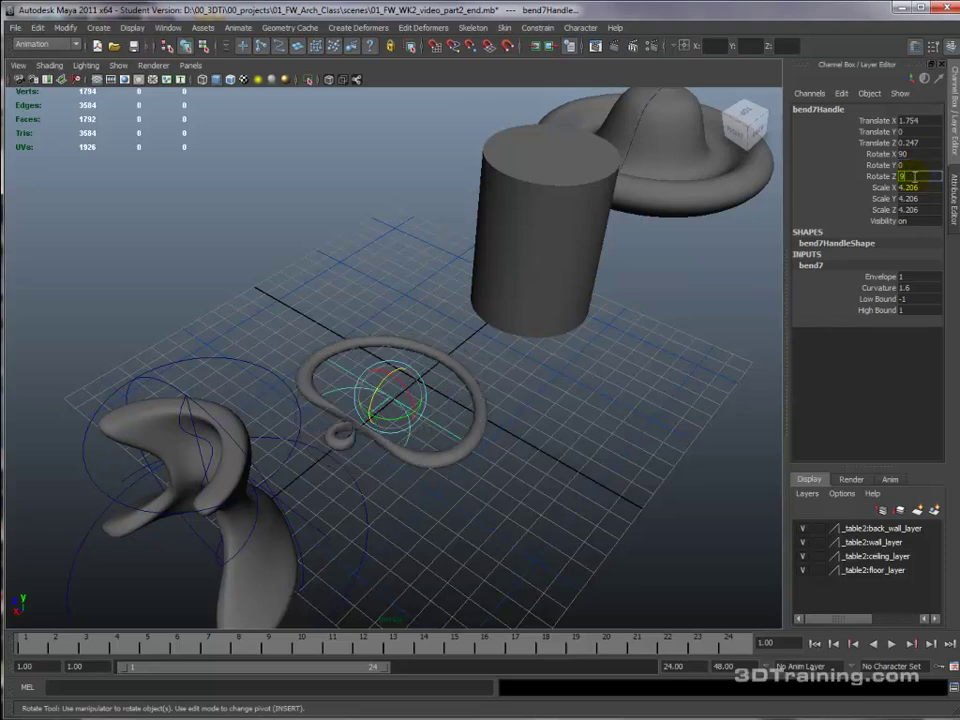
key(Return)
- Readjust the Bend deformer's Curvature to arch the ring upward, and select the ring
alt+drag(557, 381, 477, 358)
click(867, 289)
middle_drag(632, 387, 630, 387)
click(483, 421)
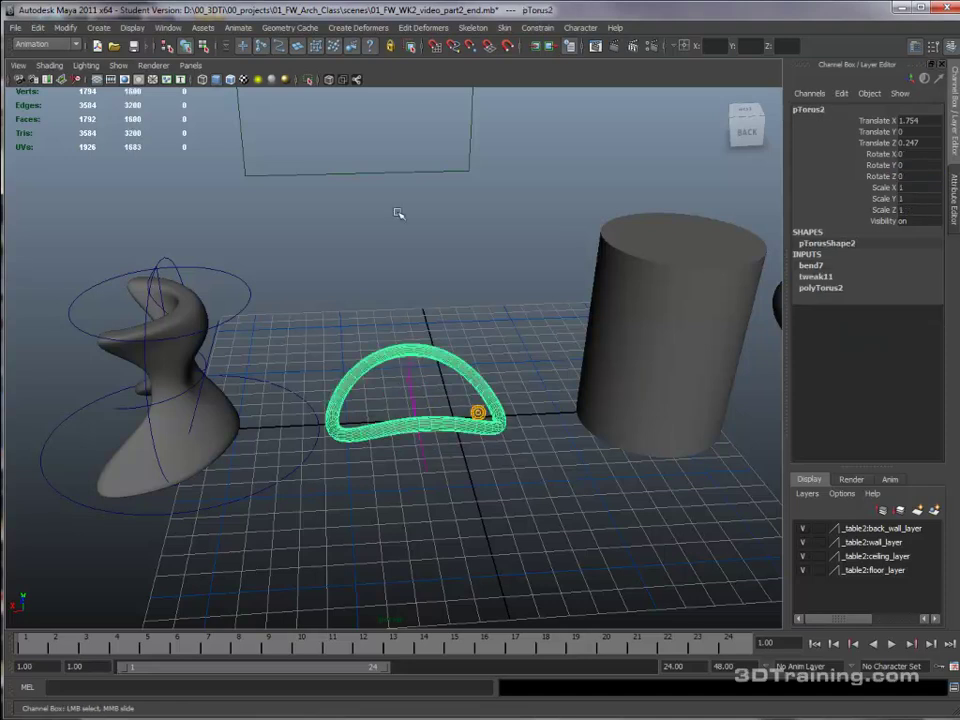
- Add a Flare deformer to the ring and set its Start Flare X to 2.1 and Start Flare Z to 2.9
click(386, 27)
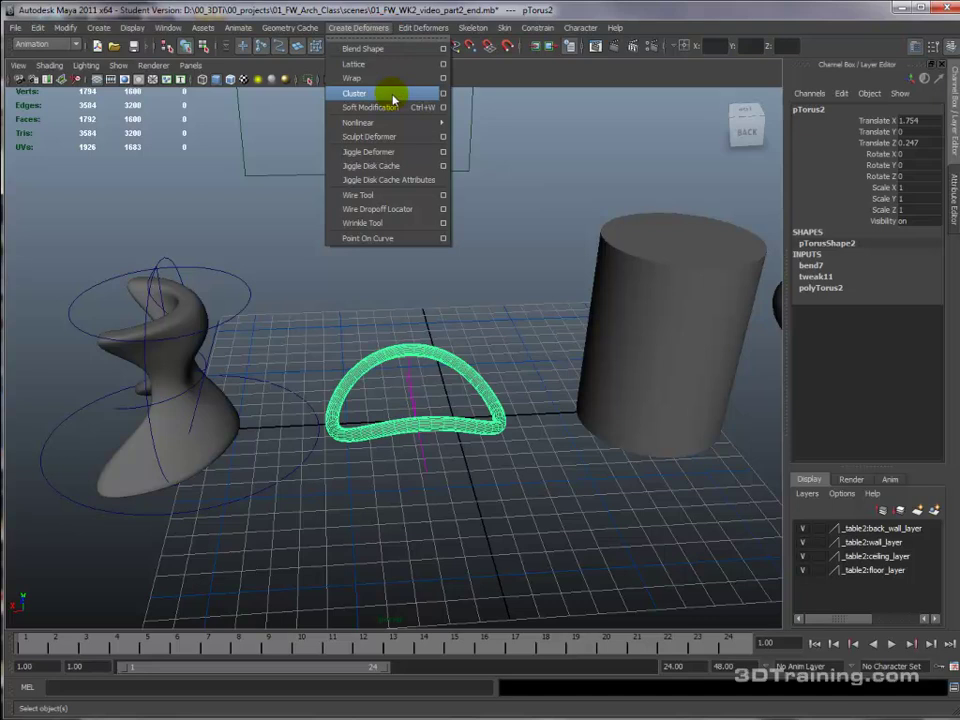
mouse_move(420, 122)
click(472, 141)
click(810, 266)
click(876, 288)
middle_drag(630, 336, 628, 359)
click(876, 299)
alt+drag(578, 383, 628, 376)
- Experiment with the Curve of the ring's Flare deformer, taking it to -1.2
click(876, 332)
mouse_move(564, 388)
middle_down()
mouse_move(574, 381)
mouse_move(557, 380)
middle_up()
alt+drag(557, 380, 497, 356)
middle_drag(707, 349, 706, 347)
scroll(420, 418, up, 9)
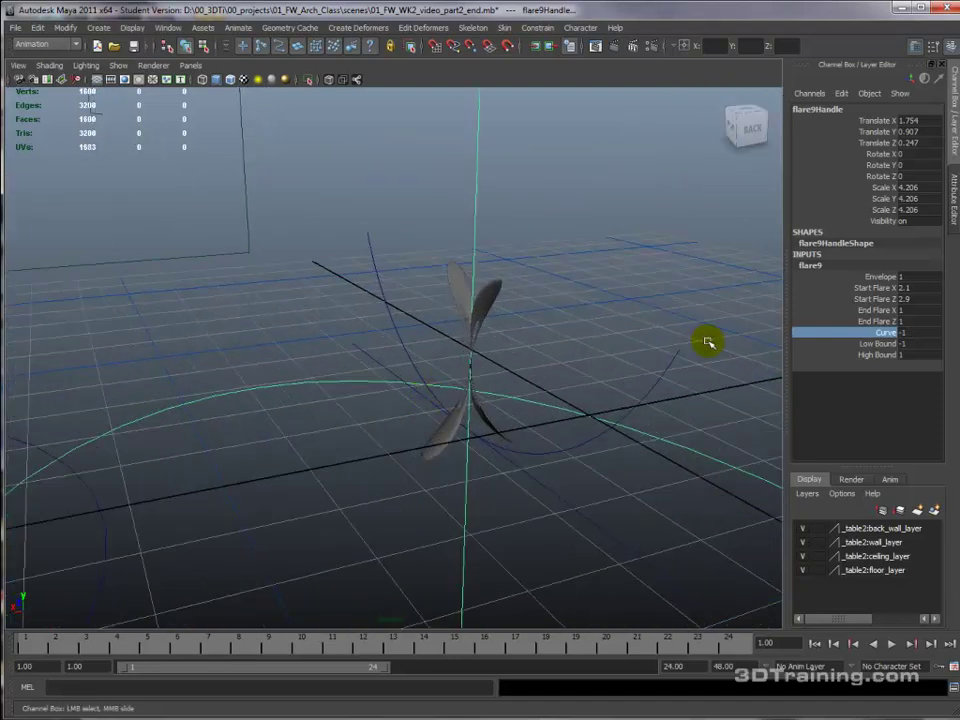
middle_drag(705, 362, 705, 361)
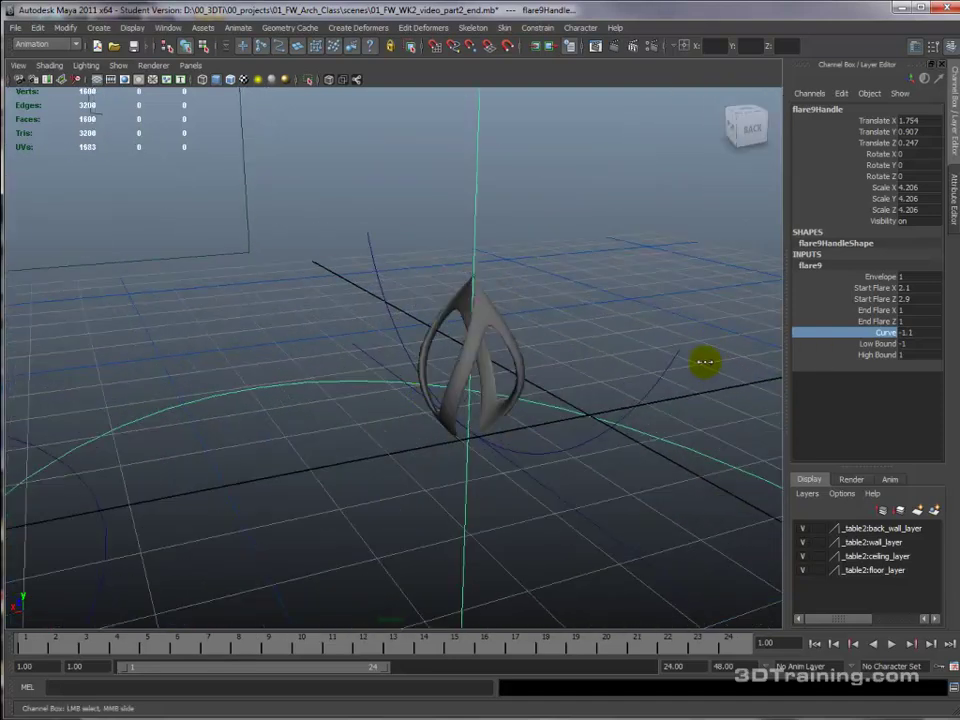
alt+drag(563, 387, 600, 388)
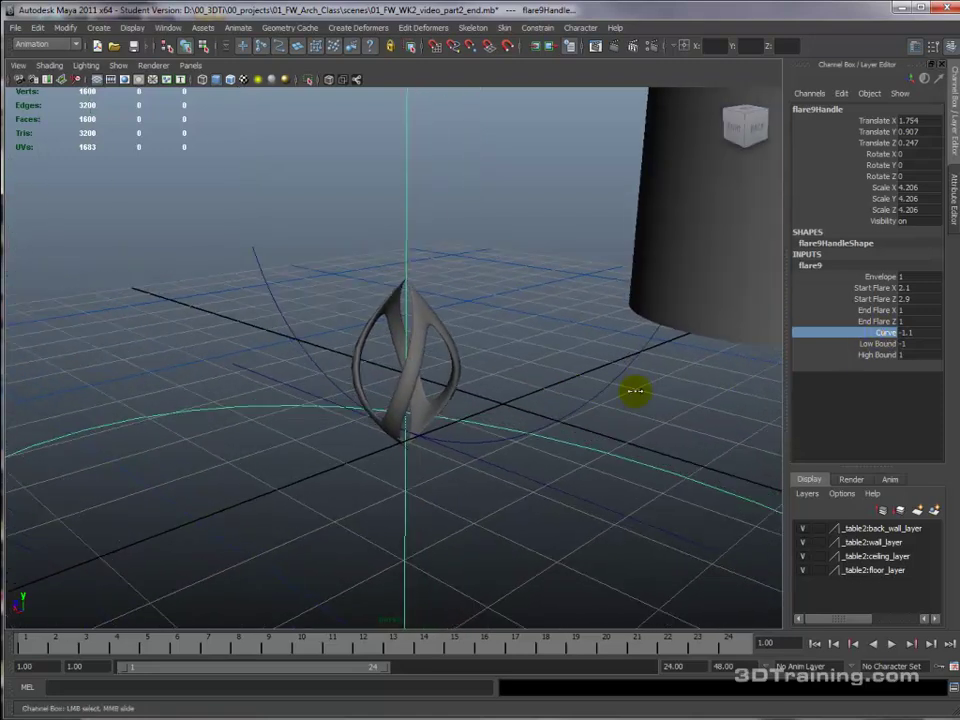
middle_drag(635, 390, 634, 390)
alt+drag(600, 390, 575, 390)
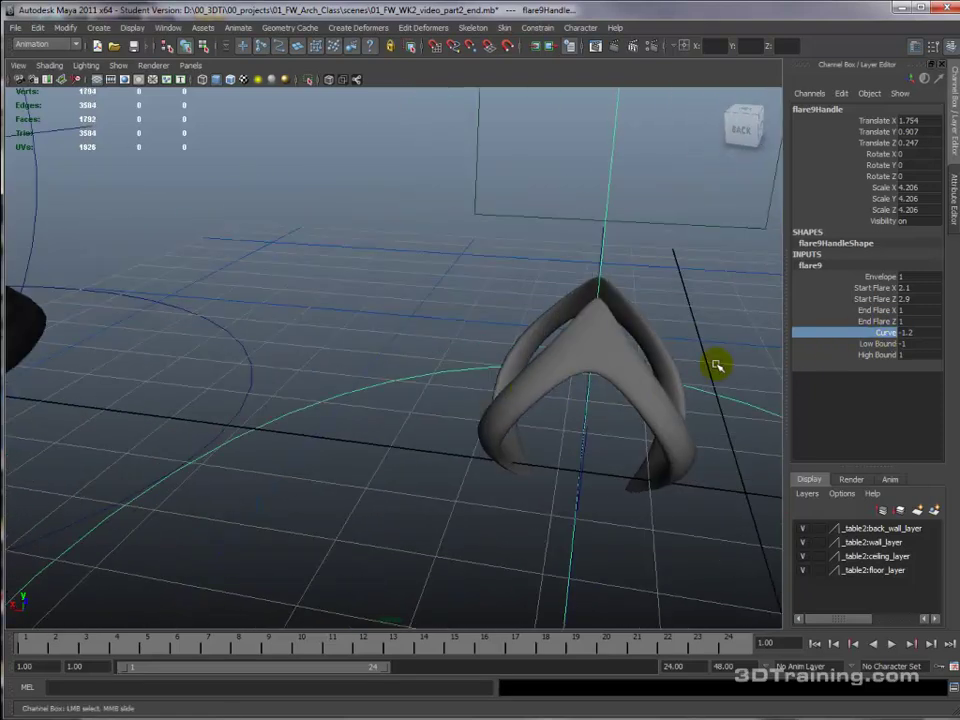
- Reduce the Start Flare Z of the ring's Flare deformer to 1.3 and set its Curve to -1.1
click(875, 299)
middle_drag(718, 360, 714, 358)
alt+drag(600, 366, 694, 368)
middle_drag(688, 368, 713, 368)
click(884, 332)
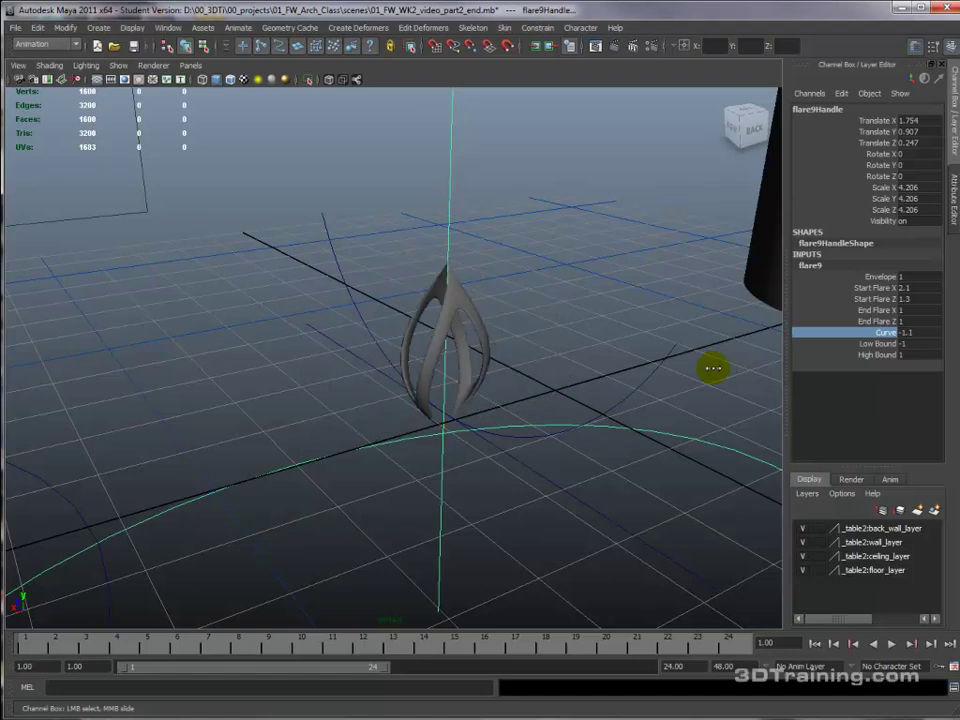
- Select the ring's Bend handle and set the Bend deformer's Curvature to 0.9
alt+drag(637, 326, 561, 336)
alt+middle_drag(714, 350, 674, 349)
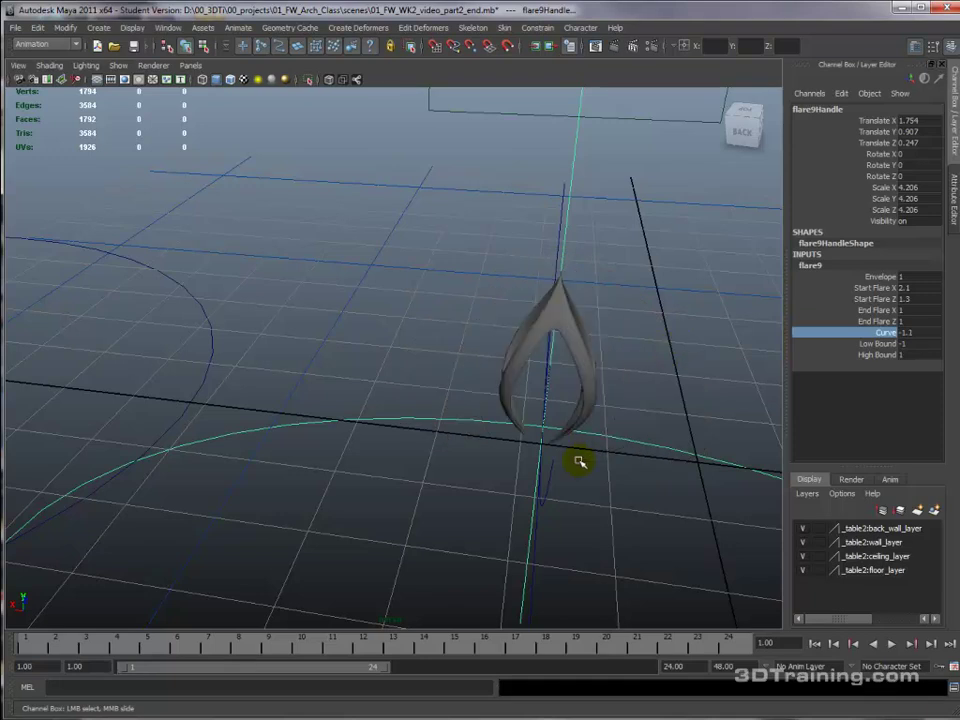
click(551, 483)
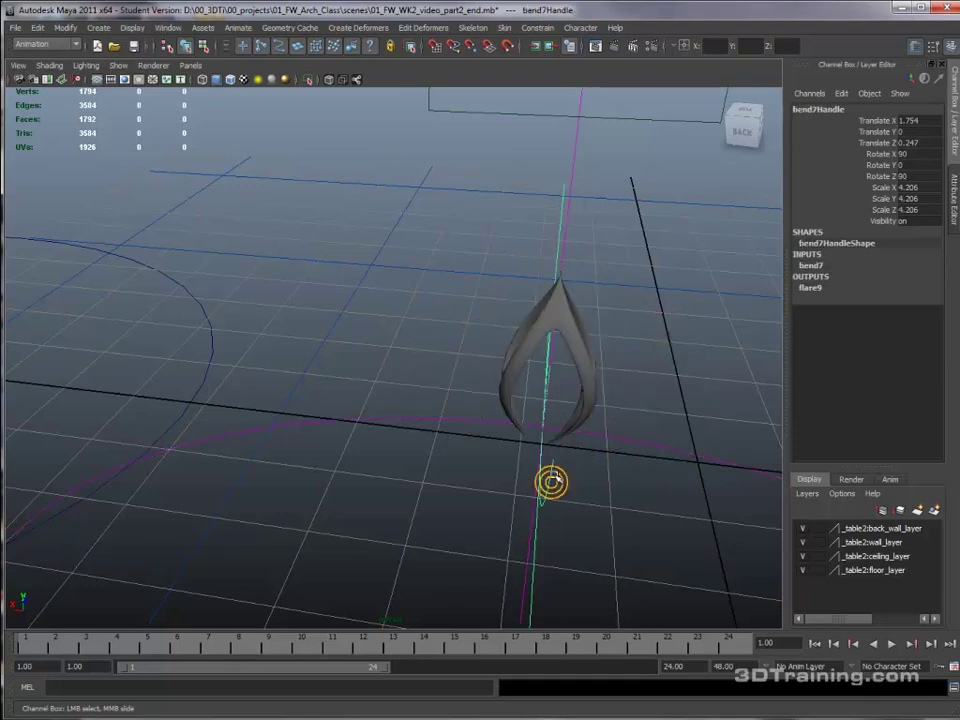
click(812, 266)
click(878, 287)
middle_drag(707, 347, 701, 345)
alt+drag(664, 354, 636, 365)
middle_drag(636, 365, 641, 365)
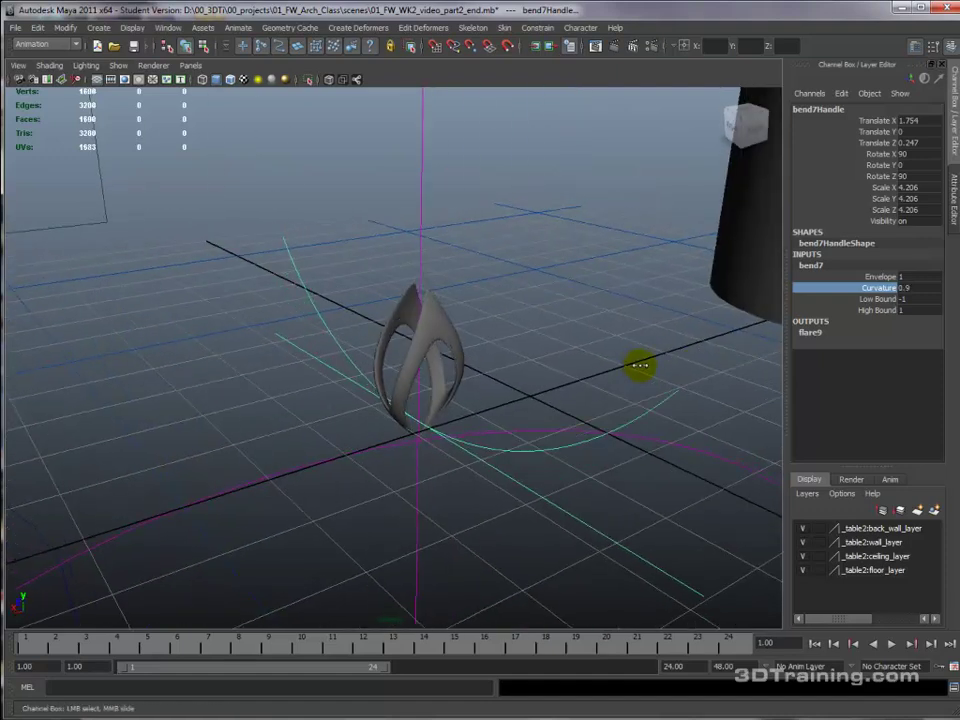
- Select the ring's Flare handle and slightly increase the deformer's Start Flare Z
click(660, 471)
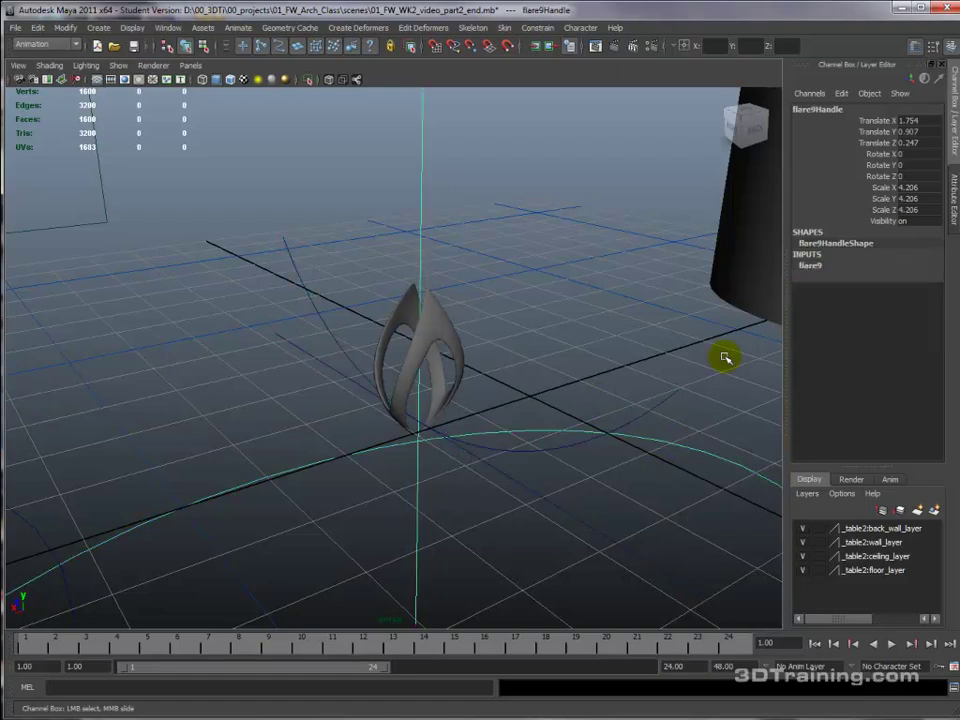
click(811, 266)
click(880, 298)
middle_drag(632, 356, 637, 353)
- Select the deformed ring and open its torus construction settings
click(456, 413)
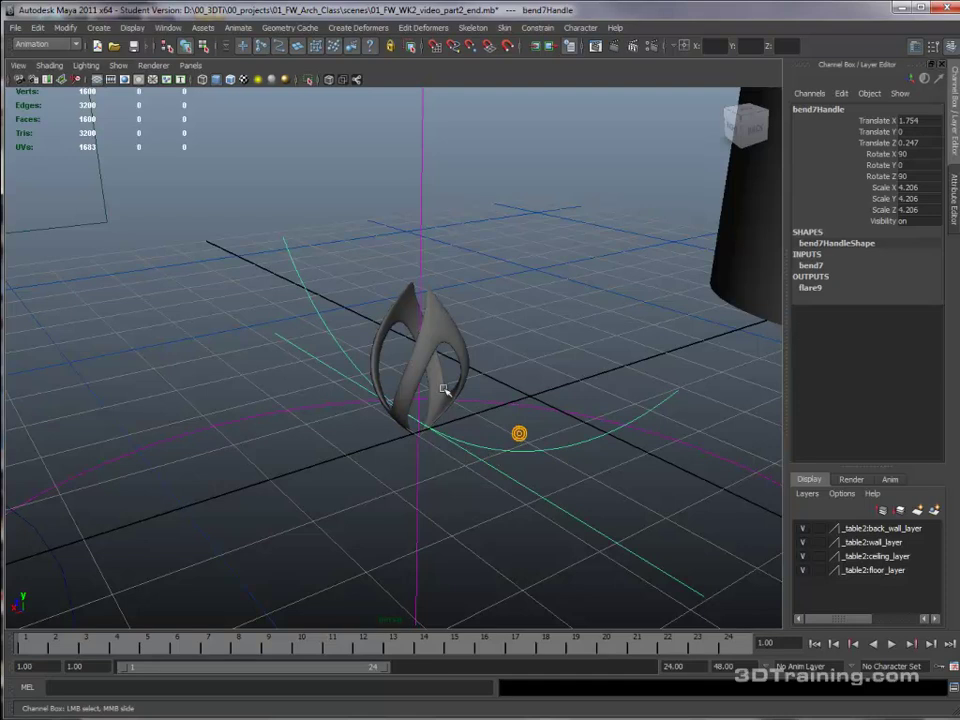
alt+right_drag(530, 360, 578, 392)
click(575, 405)
click(516, 477)
click(445, 305)
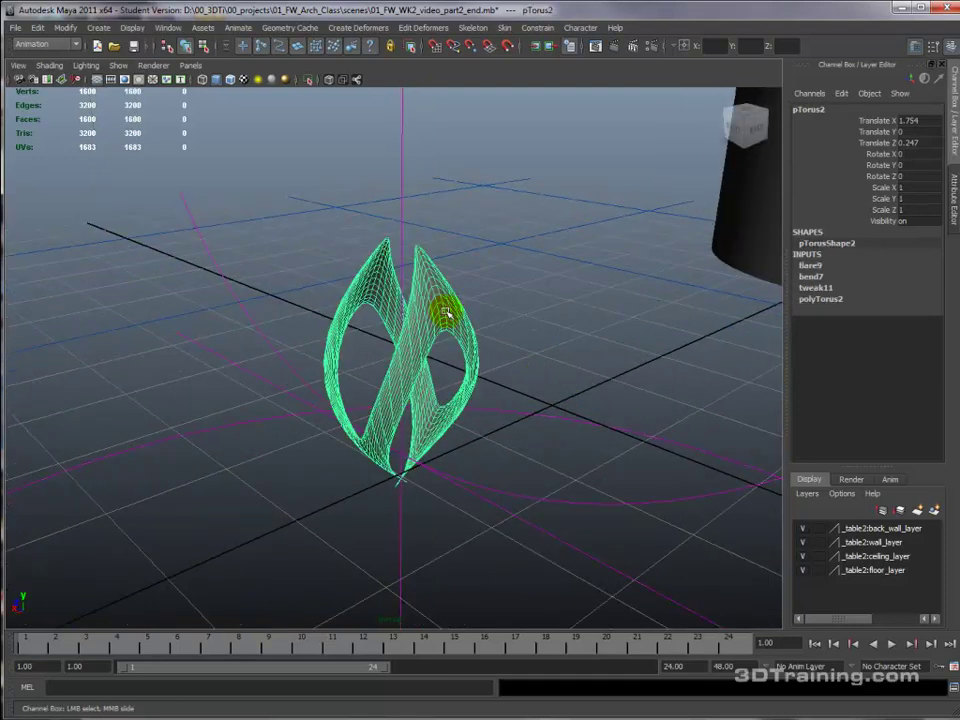
click(820, 298)
- Deselect the ring and examine its bent and flared form up close from several sides
alt+drag(501, 390, 566, 384)
click(520, 391)
alt+right_drag(566, 384, 470, 392)
mouse_move(568, 412)
alt+mouse_down()
mouse_move(452, 405)
mouse_move(495, 439)
mouse_move(561, 407)
alt+mouse_up()
alt+right_drag(561, 407, 521, 384)
alt+drag(521, 384, 429, 392)
alt+right_drag(429, 392, 538, 338)
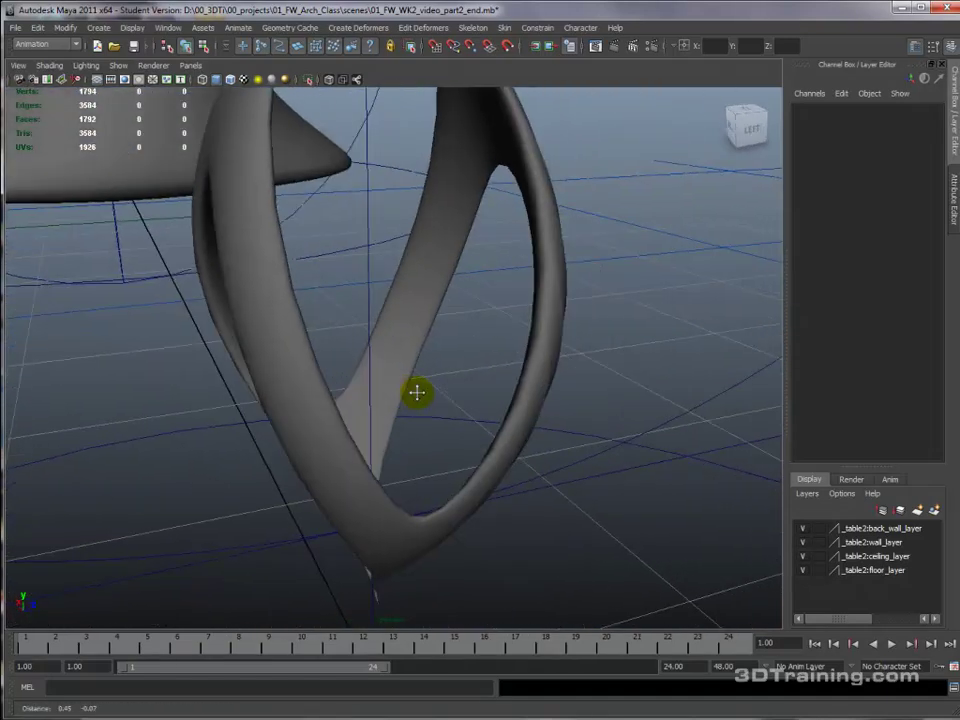
click(540, 357)
click(606, 394)
alt+right_drag(606, 394, 406, 390)
click(344, 342)
alt+right_drag(344, 344, 300, 360)
alt+drag(300, 360, 444, 362)
alt+right_drag(335, 366, 407, 368)
alt+drag(412, 364, 463, 357)
alt+right_drag(463, 357, 467, 359)
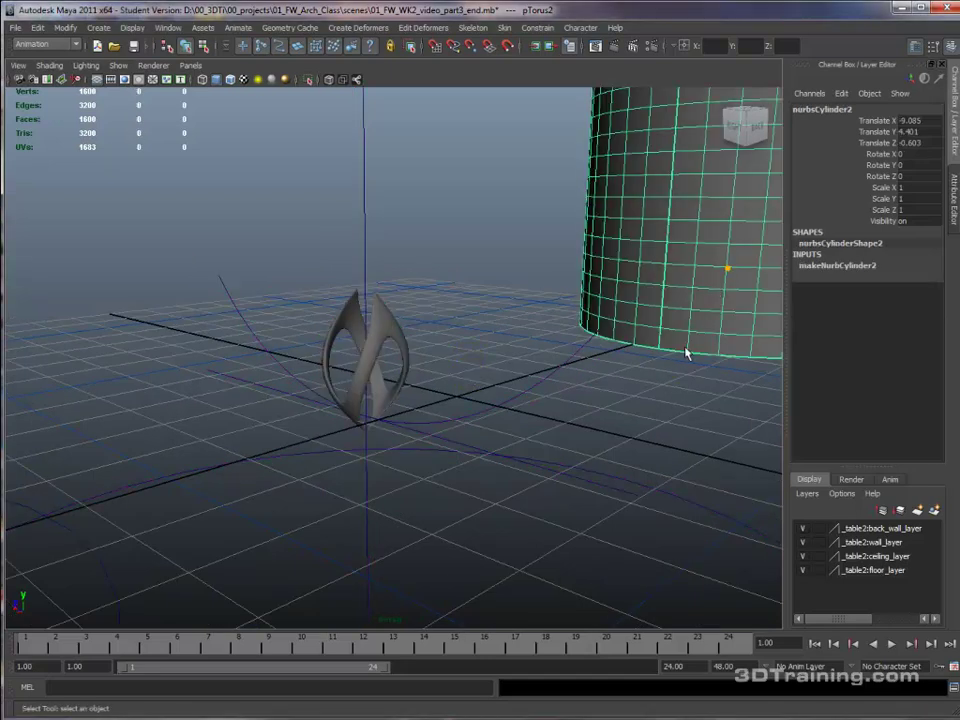
- Add a Flare deformer to the selected NURBS cylinder and show the deformer's attributes
alt+middle_drag(686, 349, 574, 506)
alt+drag(574, 506, 675, 441)
alt+right_drag(675, 441, 675, 368)
alt+drag(664, 362, 641, 390)
alt+right_drag(641, 390, 700, 378)
alt+middle_drag(615, 366, 530, 369)
alt+right_drag(583, 372, 503, 363)
alt+drag(503, 361, 470, 388)
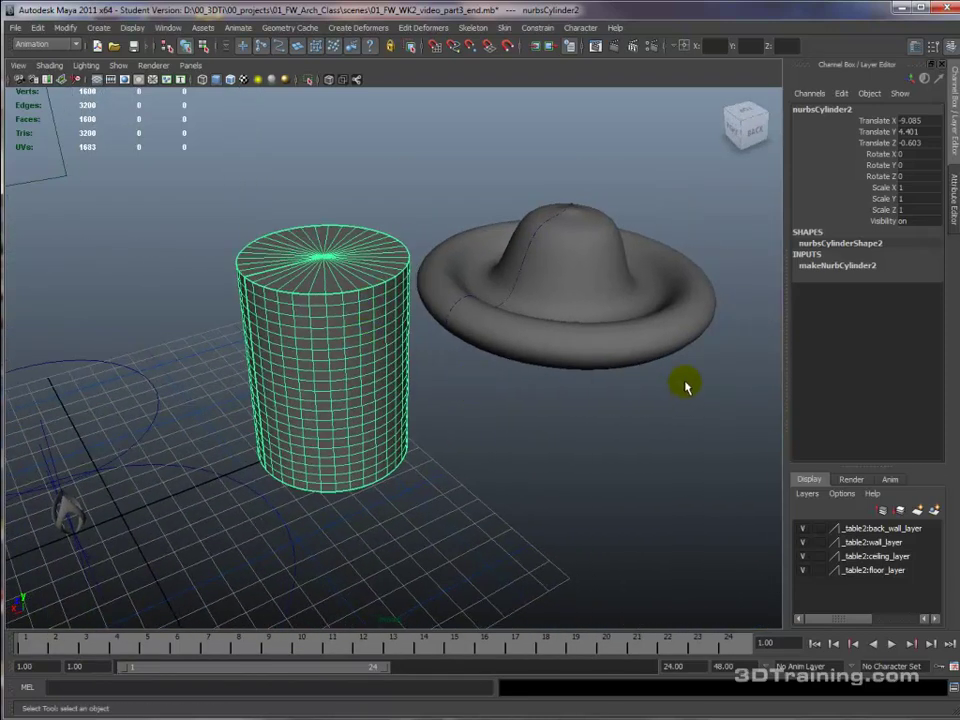
click(358, 27)
mouse_move(370, 122)
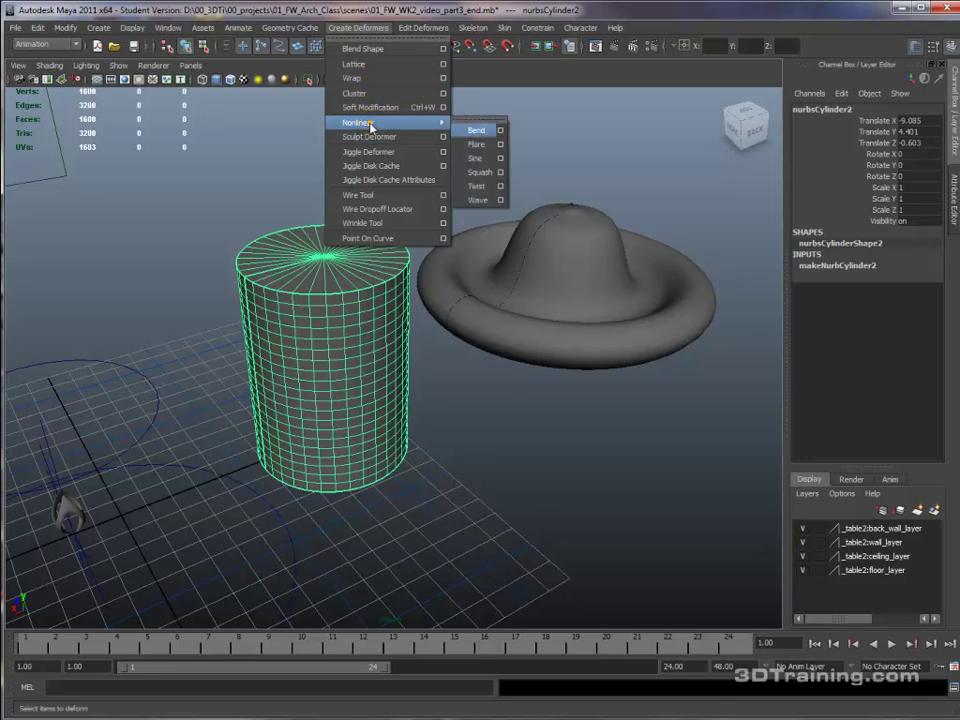
click(476, 144)
click(814, 266)
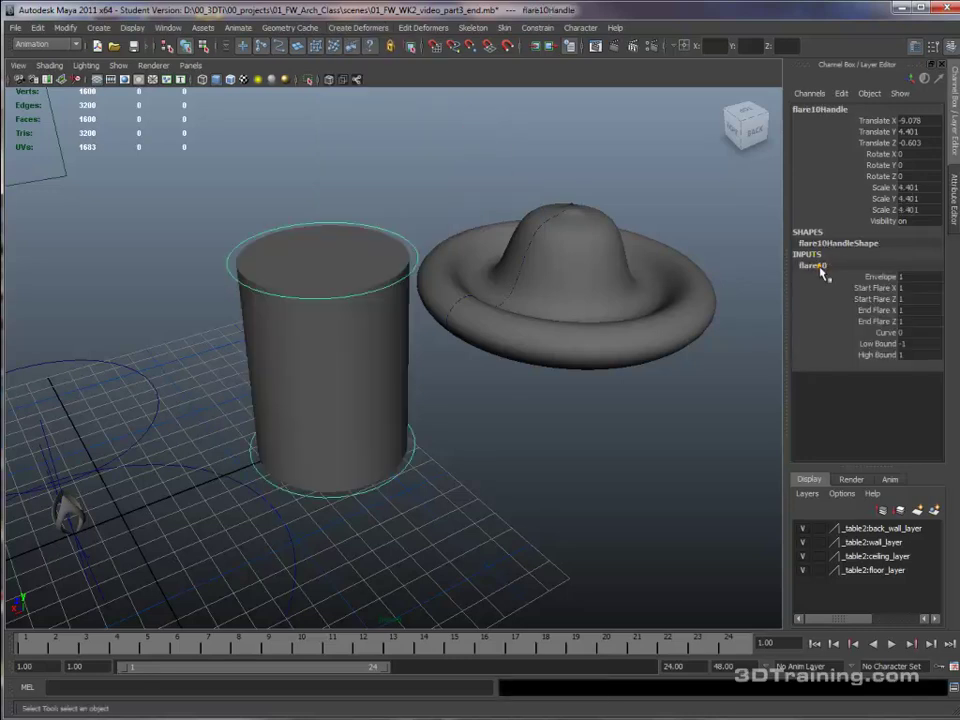
- Widen the cylinder's upper end by setting End Flare X to 3.3 and End Flare Z to 3.9
click(876, 289)
click(874, 311)
middle_drag(514, 286, 559, 318)
click(877, 323)
alt+drag(584, 363, 617, 355)
alt+drag(555, 422, 507, 417)
alt+middle_drag(507, 417, 531, 401)
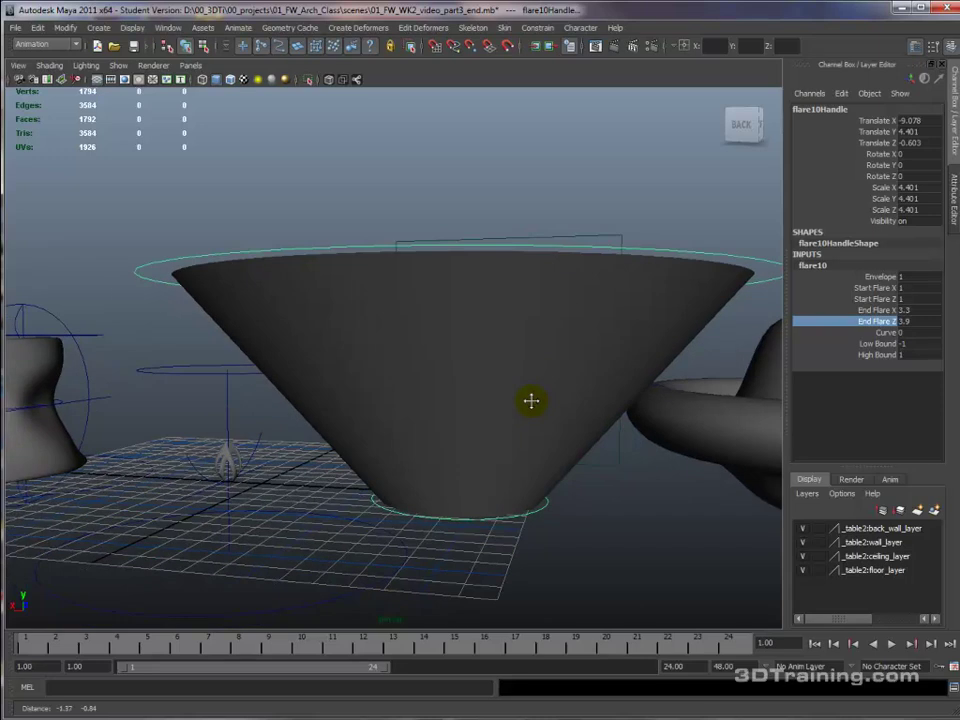
alt+drag(524, 462, 499, 447)
- Make the flared cylinder tall and thin with a Height Ratio of 100 and a Radius of 0.248
click(417, 400)
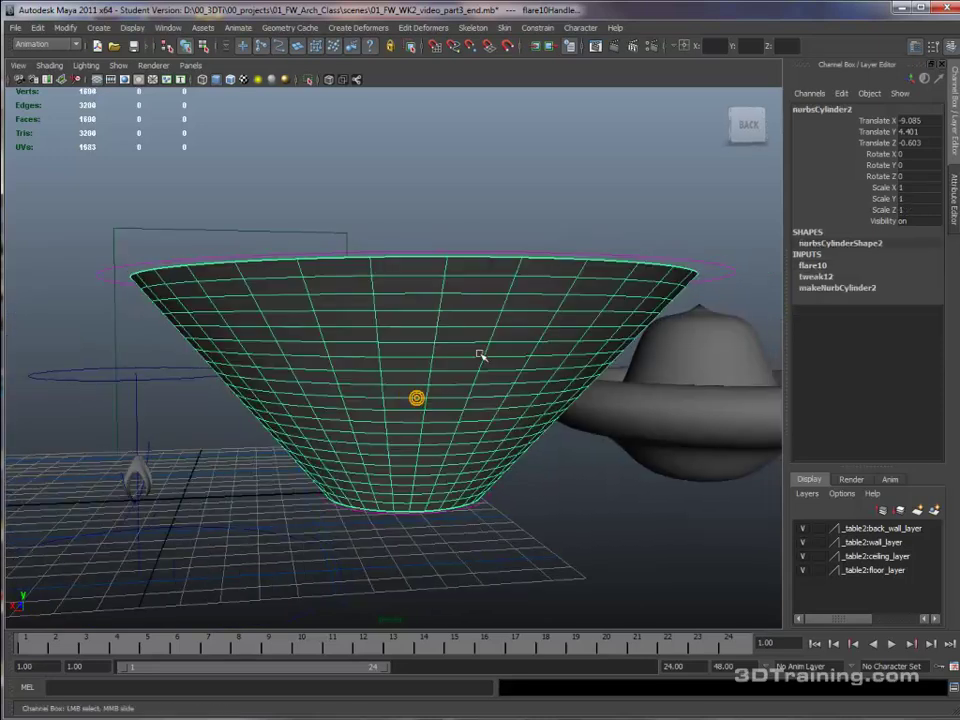
click(834, 289)
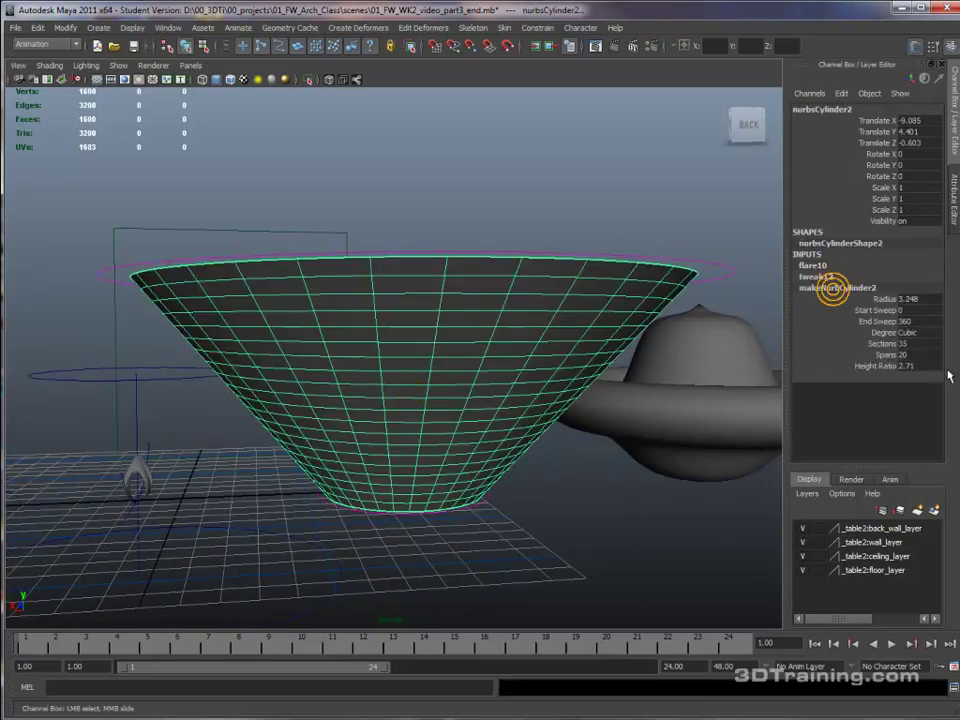
click(884, 299)
middle_drag(540, 469, 635, 482)
click(872, 367)
alt+drag(678, 483, 928, 422)
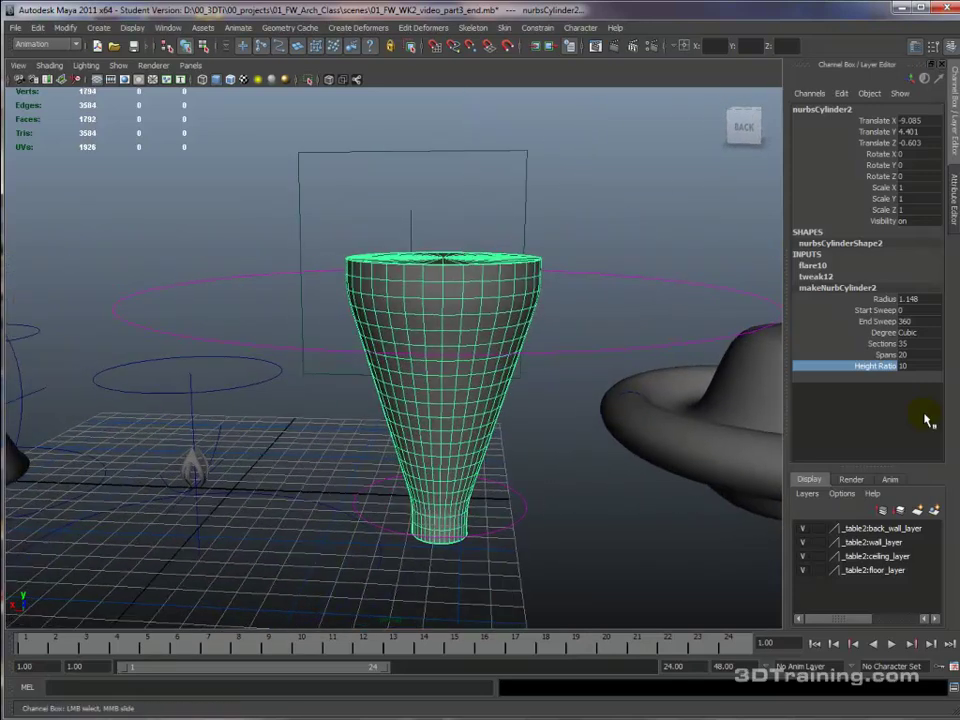
click(916, 366)
key(Return)
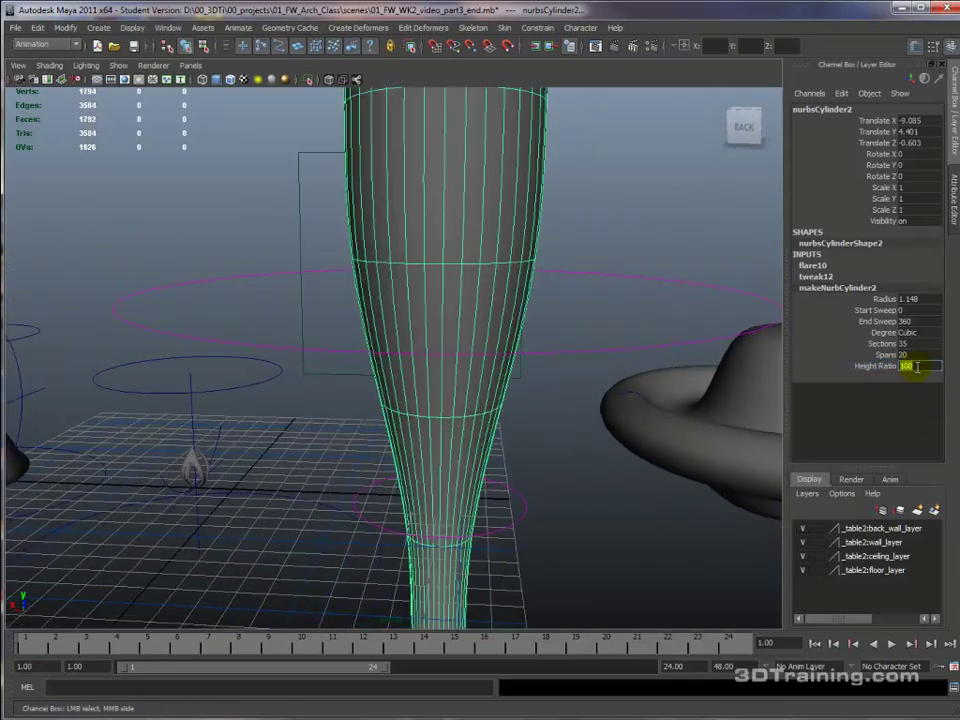
scroll(670, 409, down, 4)
click(886, 301)
middle_drag(585, 401, 572, 399)
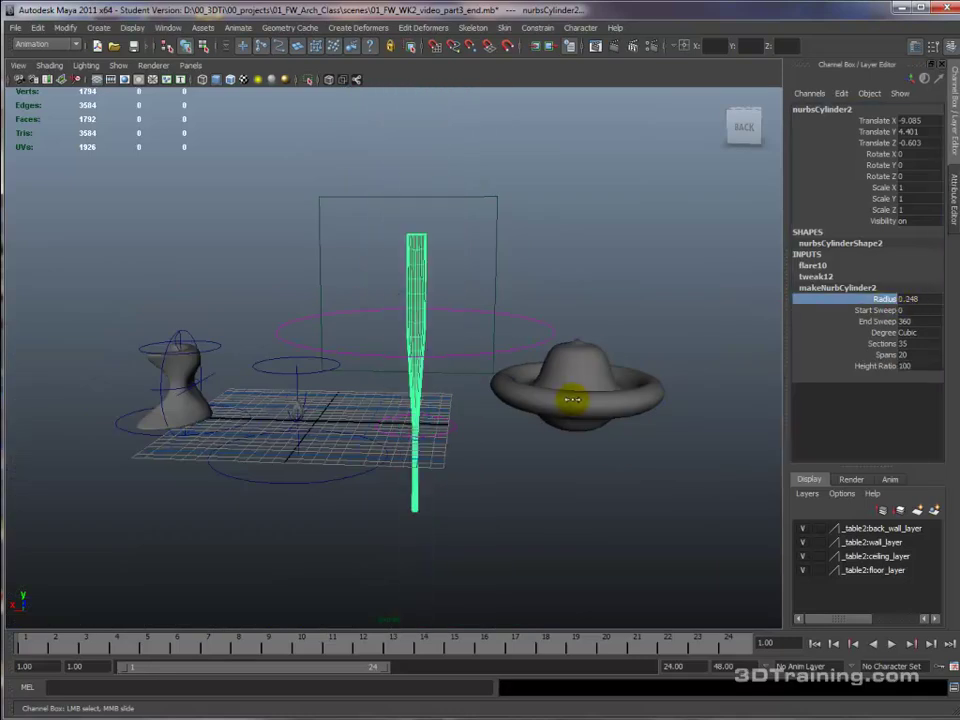
- Move the cylinder's Flare handle up to the top of the thin pole, at a Translate Y of about 12.08
scroll(519, 426, up, 3)
alt+drag(519, 426, 523, 405)
scroll(523, 405, up, 2)
alt+middle_drag(523, 405, 497, 423)
click(580, 274)
key(w)
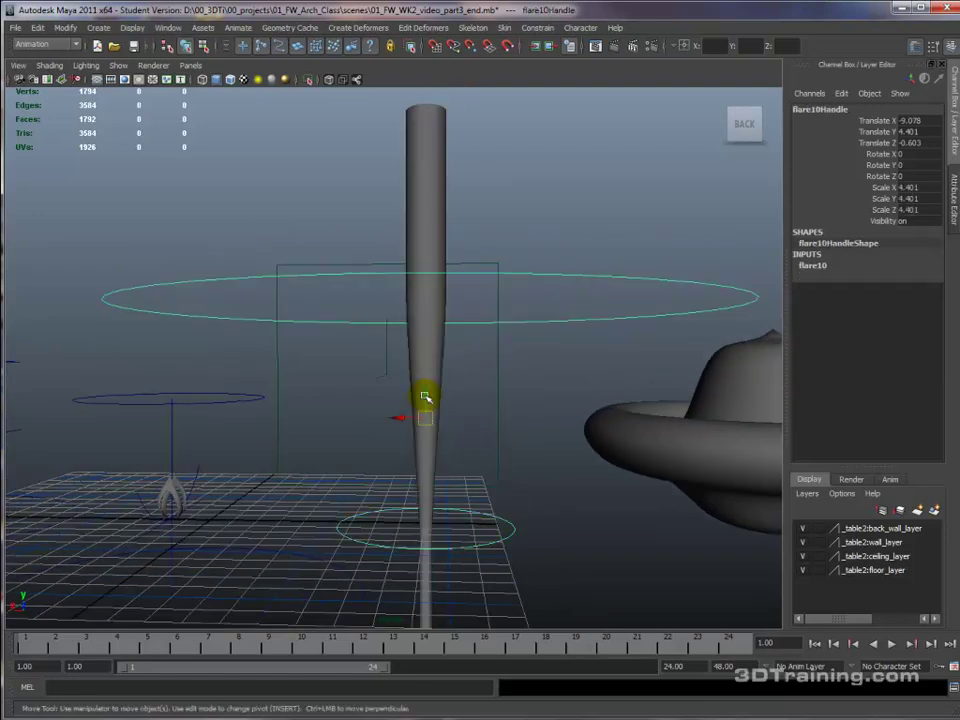
drag(426, 397, 433, 214)
alt+drag(435, 261, 424, 310)
- Set the Low Bound of the cylinder's Flare deformer to 0 and its Curve to 1.1
click(811, 265)
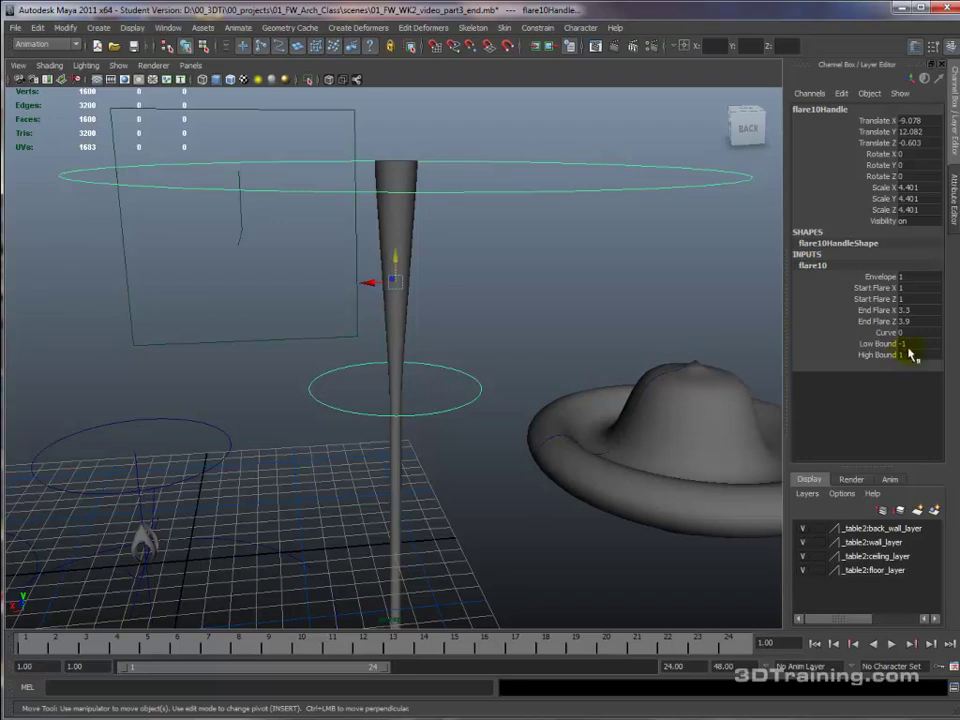
key(Return)
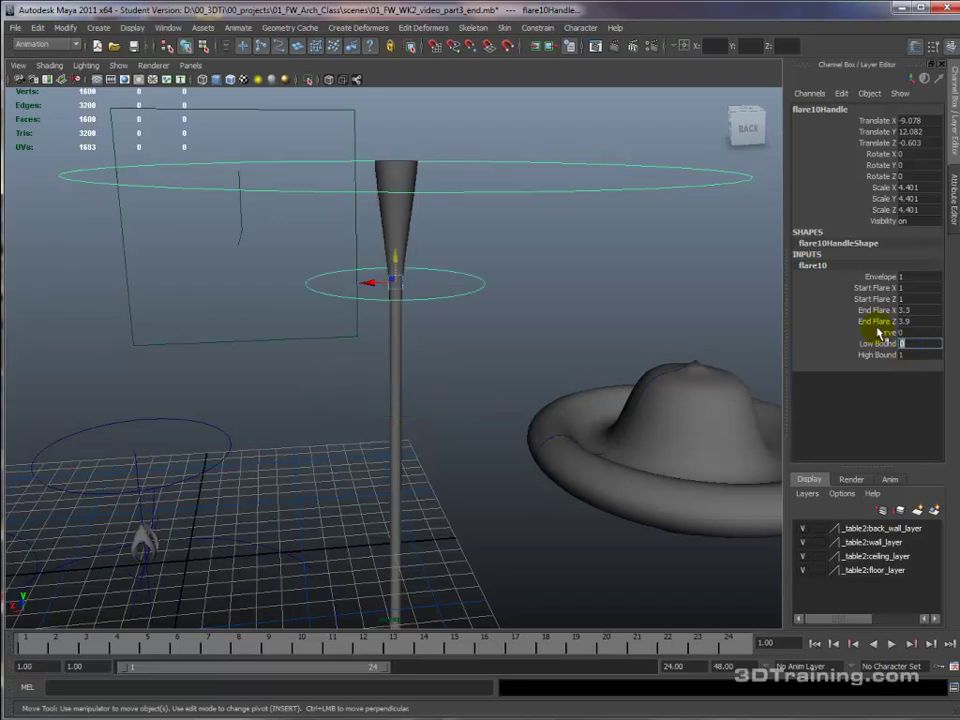
click(880, 332)
middle_drag(514, 366, 553, 395)
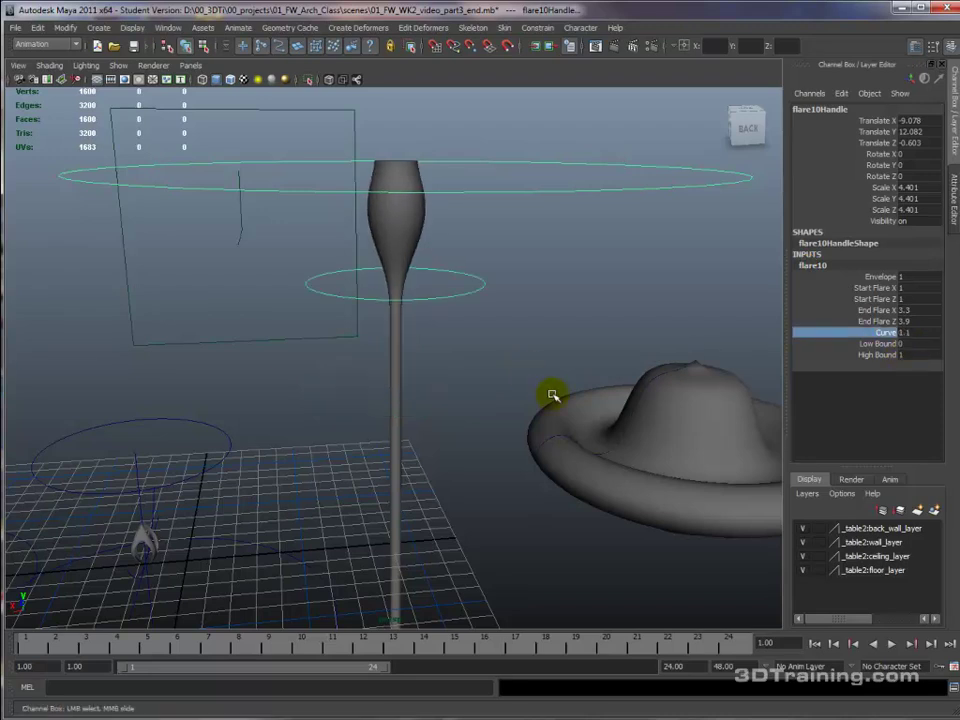
- Widen the pole's top into a bowl by setting both End Flare X and End Flare Z to 10
scroll(553, 395, down, 5)
alt+drag(508, 403, 535, 392)
alt+middle_drag(535, 392, 543, 366)
scroll(509, 347, up, 3)
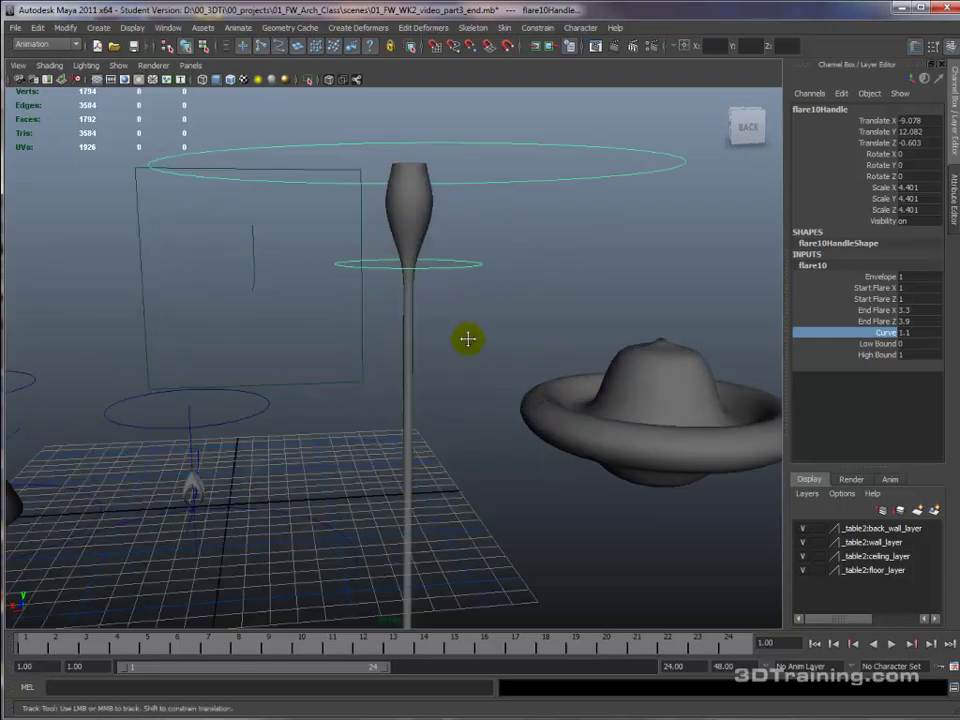
alt+middle_drag(468, 339, 466, 357)
click(887, 311)
middle_drag(499, 311, 665, 312)
click(864, 322)
middle_drag(421, 317, 574, 317)
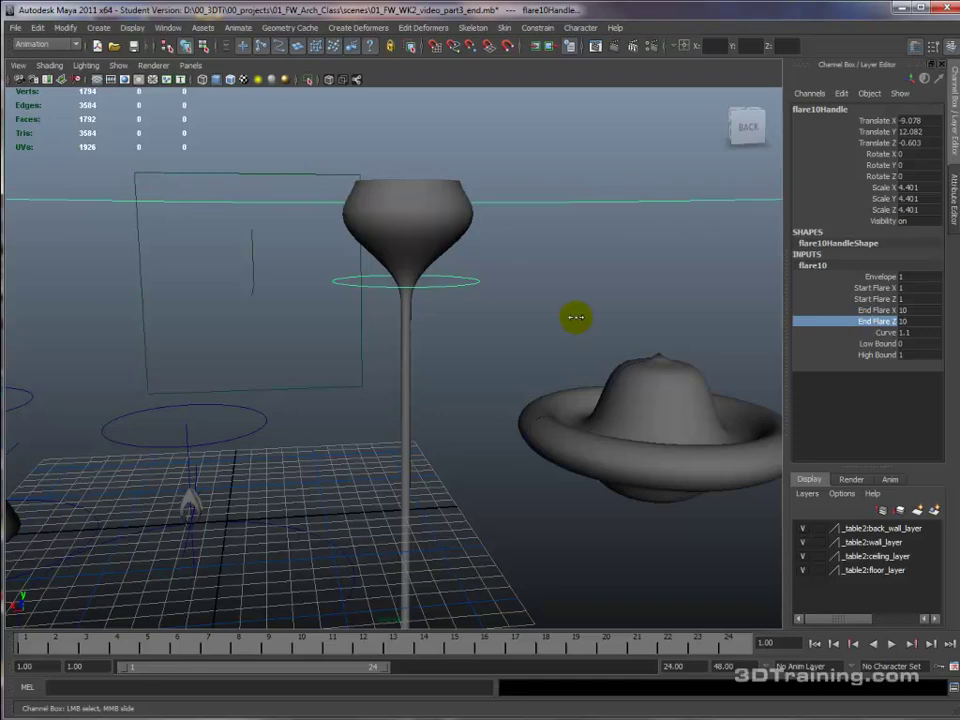
- Reduce the Curve of the pole's Flare deformer to 0.5 to shape the bowl like a goblet
alt+drag(623, 282, 673, 323)
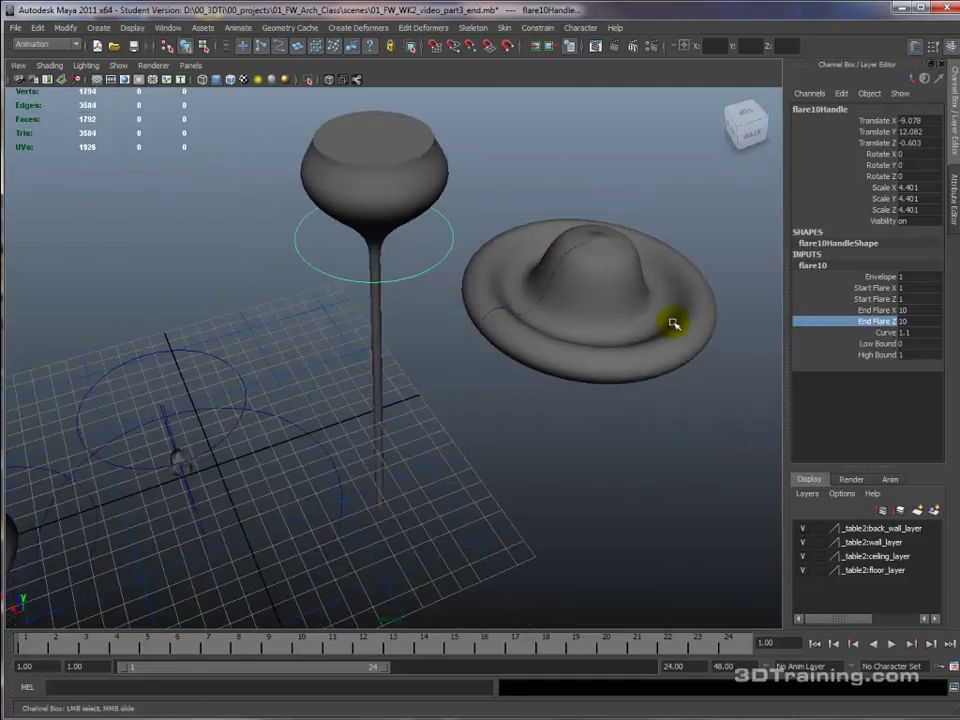
click(880, 332)
middle_drag(620, 317, 641, 317)
alt+drag(641, 317, 541, 317)
scroll(541, 317, down, 5)
scroll(464, 340, up, 1)
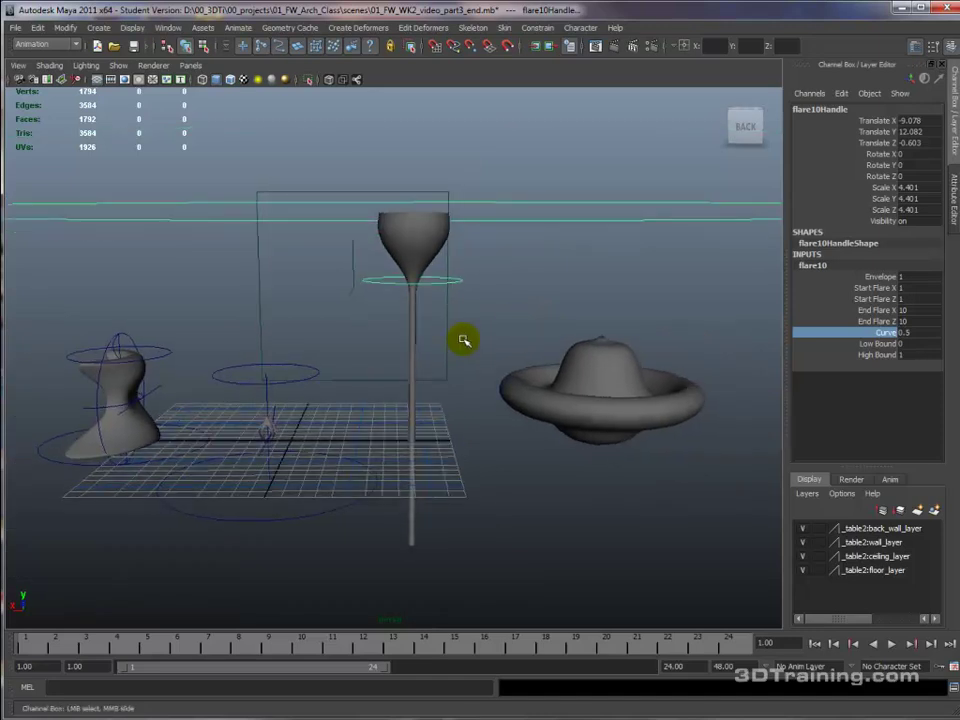
- Add a nonlinear Bend deformer to the goblet-topped NURBS cylinder
click(411, 343)
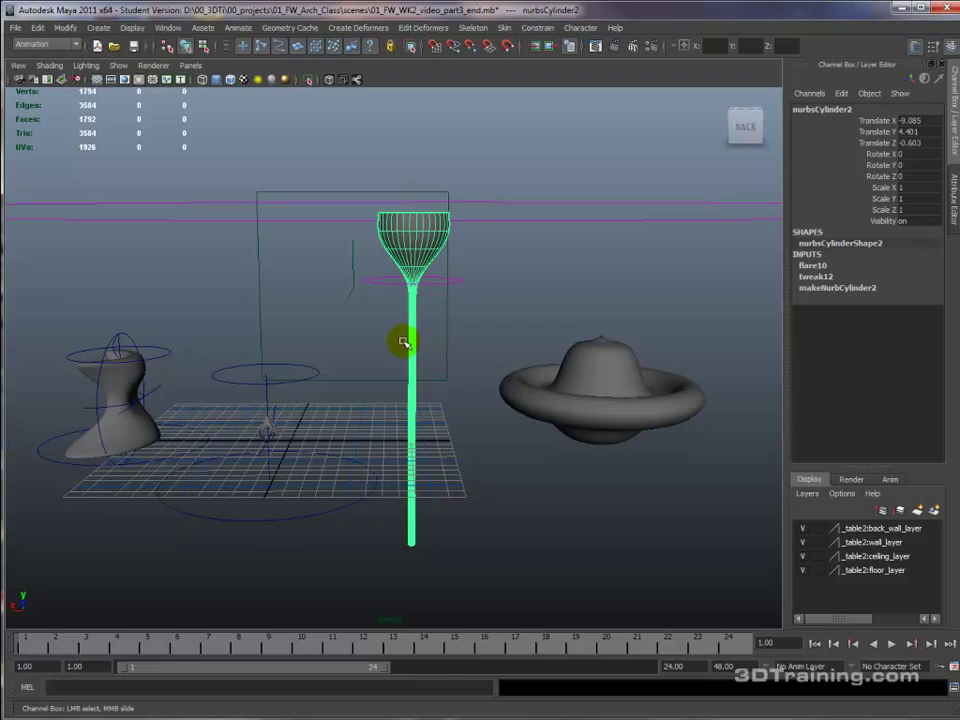
mouse_move(484, 343)
alt+mouse_down()
mouse_move(471, 369)
mouse_move(497, 326)
alt+mouse_up()
click(375, 32)
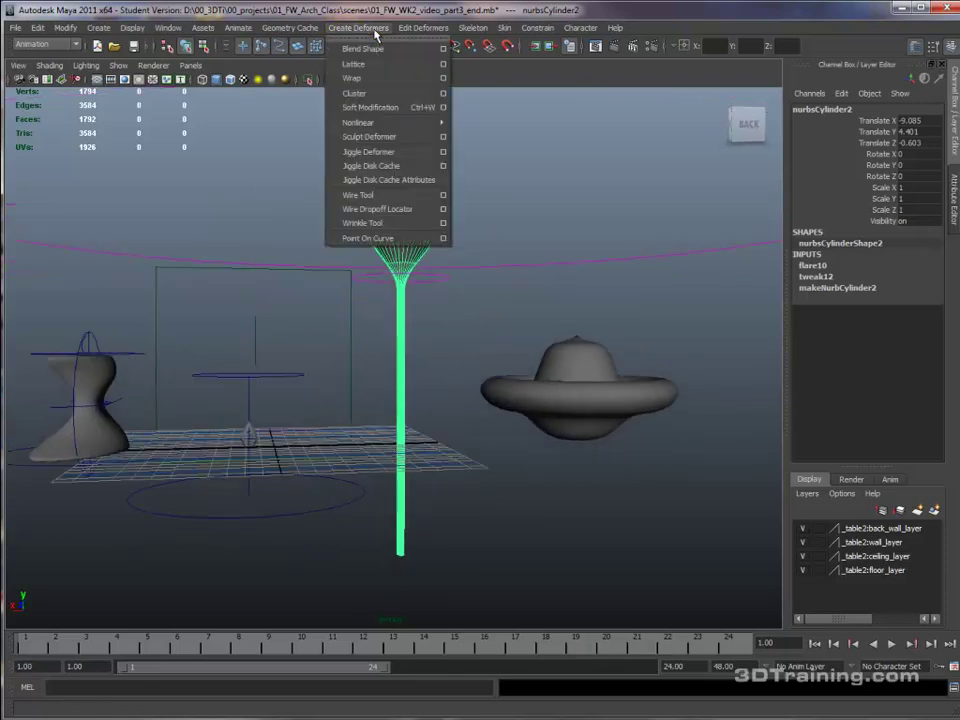
mouse_move(395, 122)
click(478, 124)
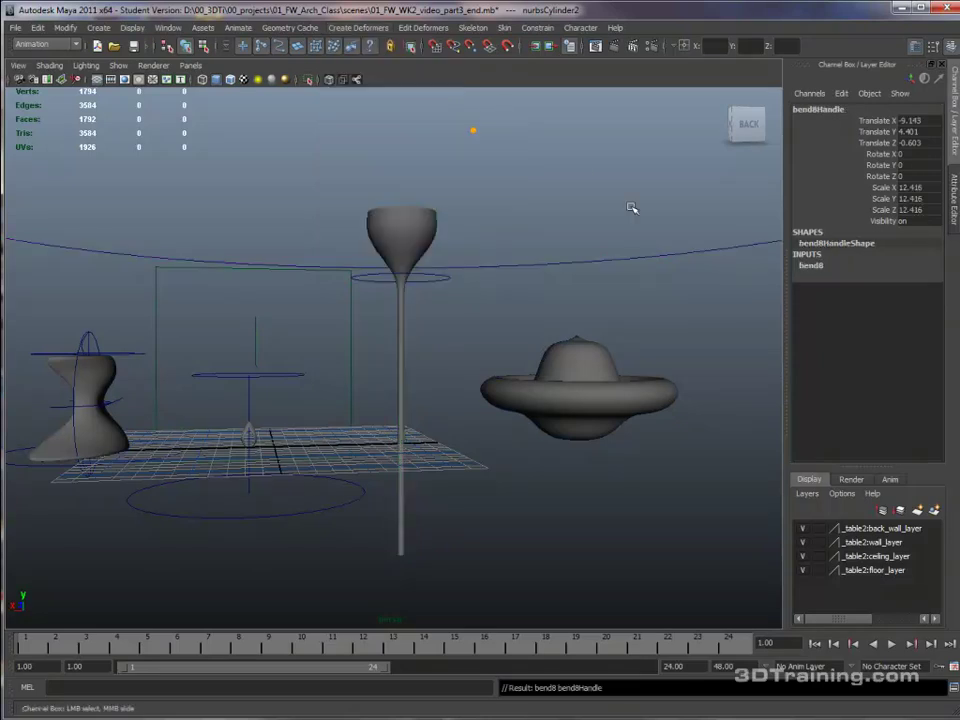
- Set the Bend's Low Bound to 0 and its Curvature to -0.8 so only the pole's upper half leans over
click(802, 270)
click(908, 299)
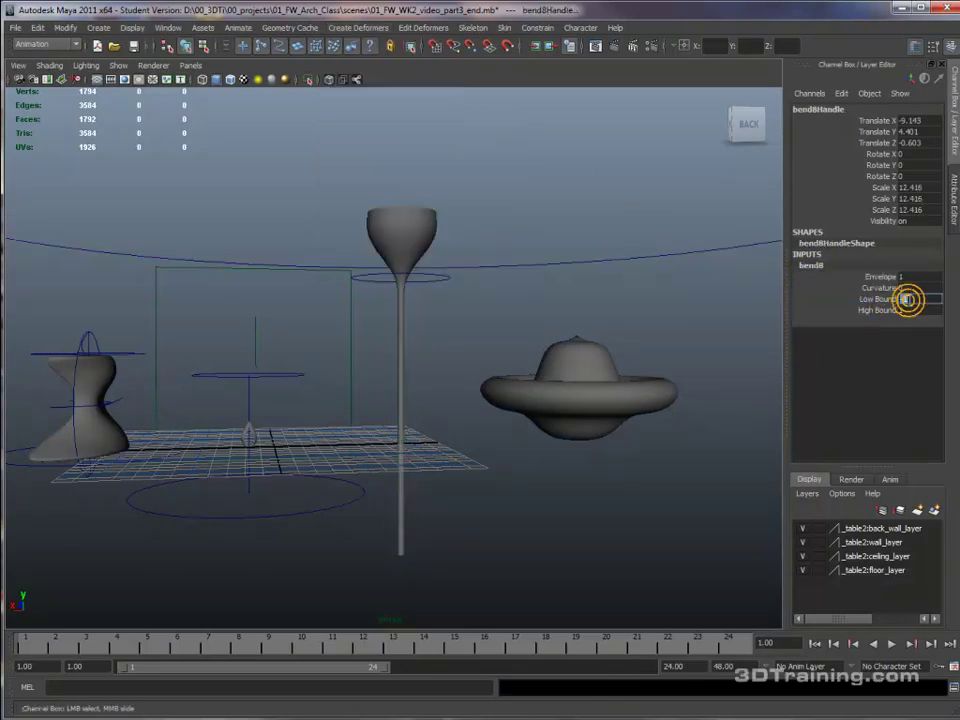
click(880, 287)
middle_drag(448, 336, 444, 331)
- Try lowering the Bend's Low Bound to about -6.5 to curve the lower half of the pole too
click(878, 299)
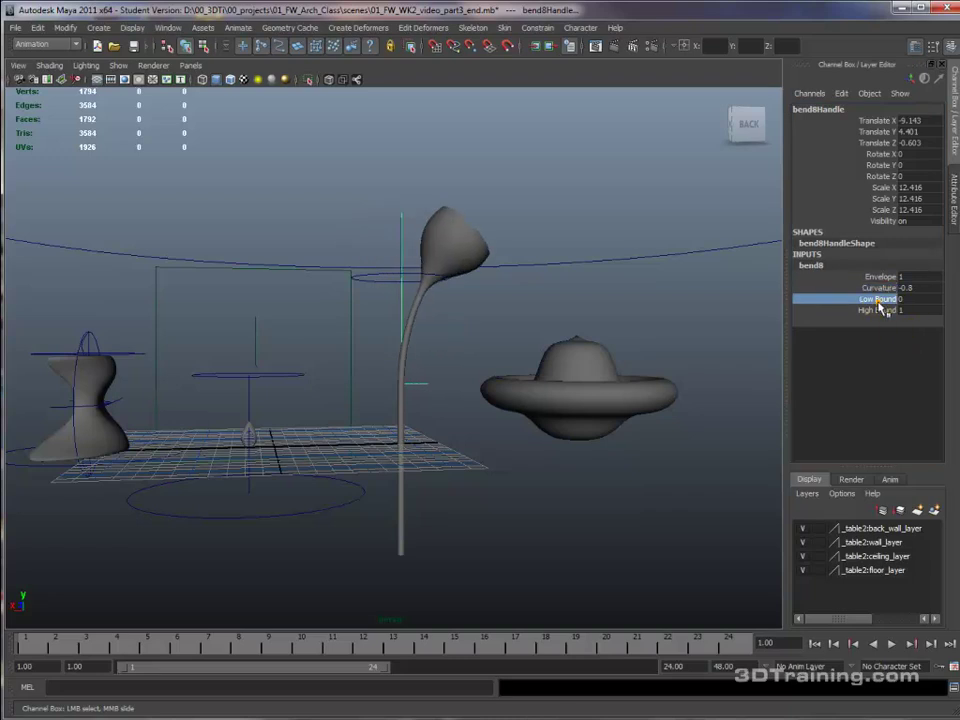
middle_drag(707, 306, 661, 305)
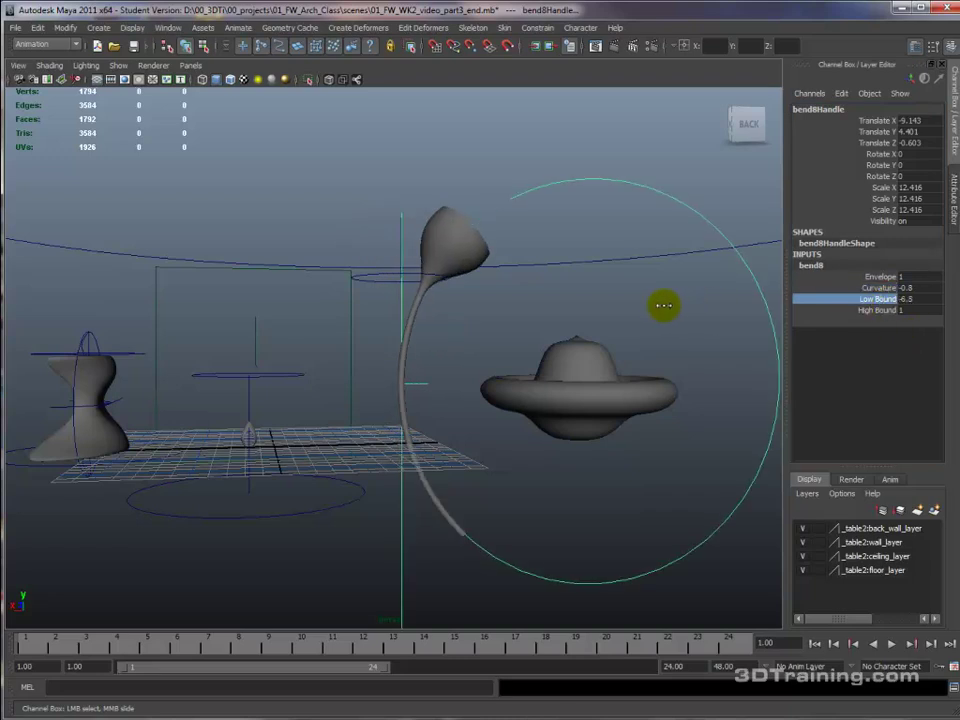
middle_drag(692, 305, 711, 306)
- Add a nonlinear Twist deformer to the bent goblet cylinder
alt+drag(626, 313, 499, 240)
click(499, 240)
click(358, 27)
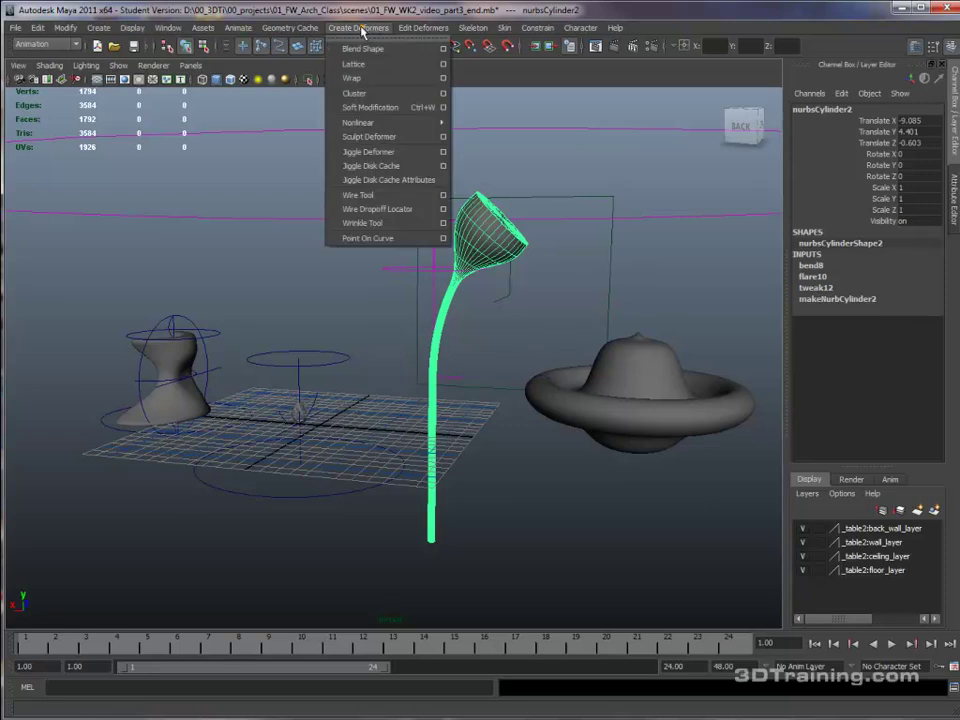
mouse_move(390, 122)
click(484, 188)
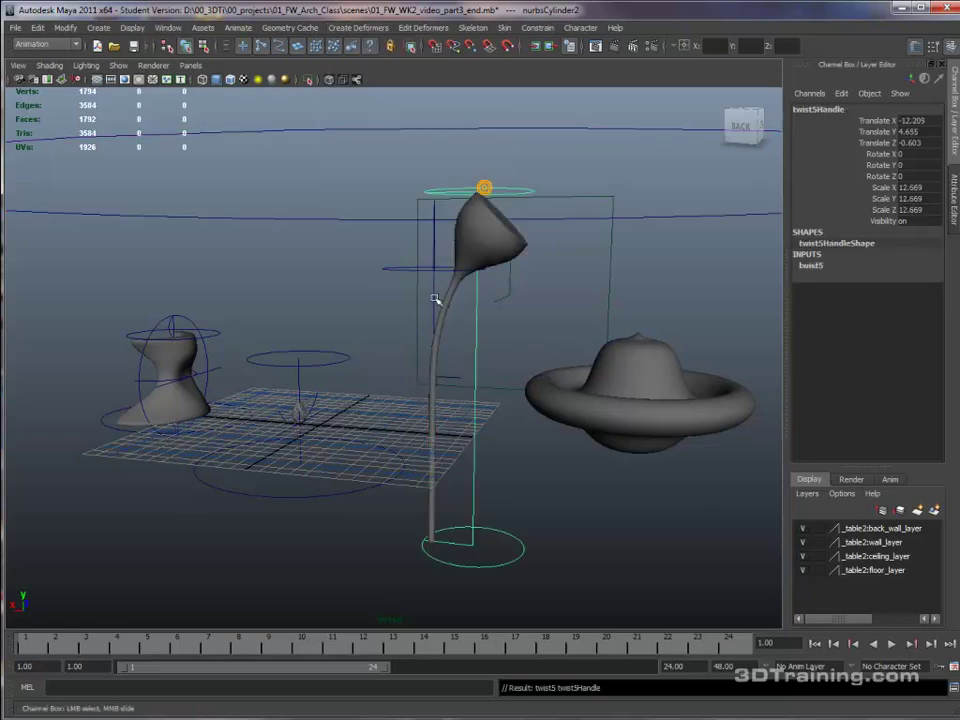
- Set the Twist's Start Angle to about 859.4 to wind the stem into a spiral below the bowl
alt+middle_drag(434, 298, 479, 262)
alt+drag(479, 262, 535, 260)
click(813, 268)
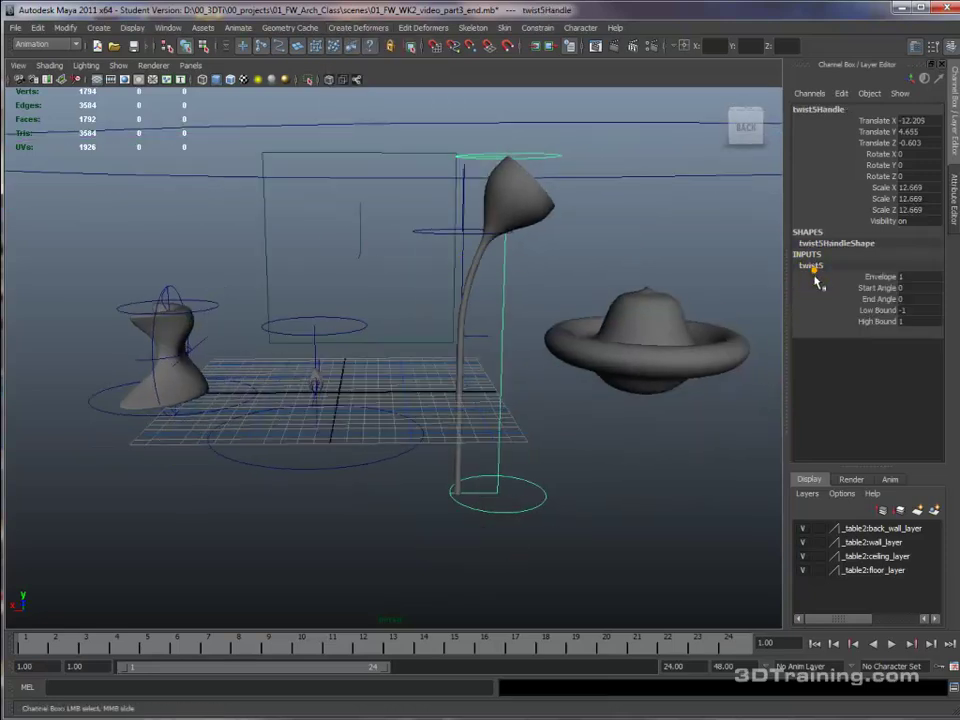
click(869, 288)
middle_drag(868, 281, 949, 374)
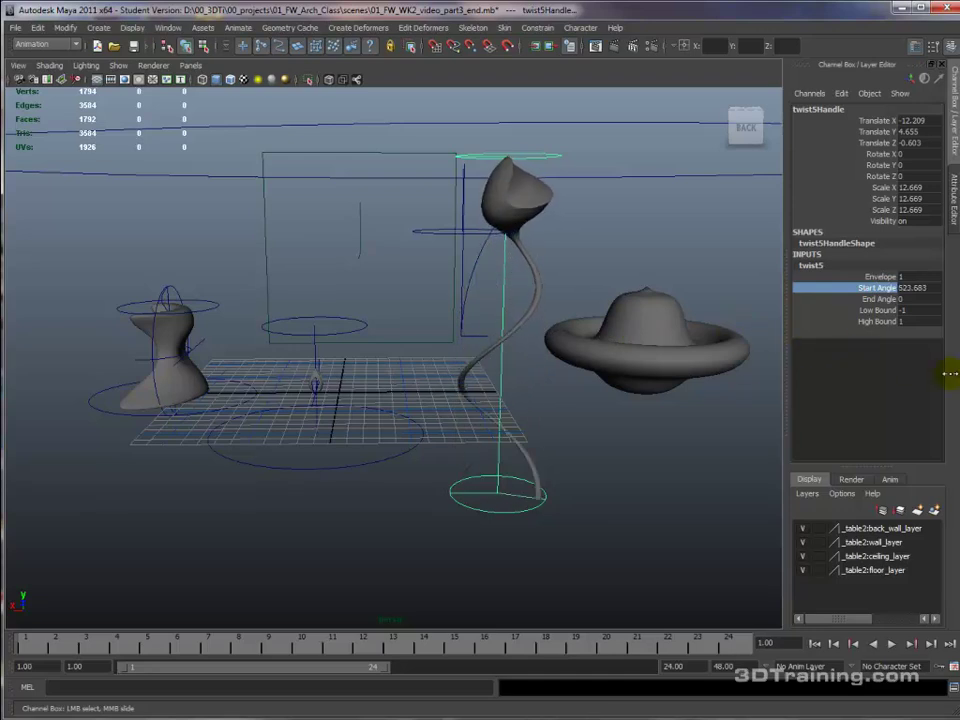
middle_drag(600, 364, 663, 350)
alt+drag(663, 350, 480, 328)
scroll(614, 354, up, 3)
scroll(480, 328, up, 5)
alt+middle_drag(480, 328, 491, 302)
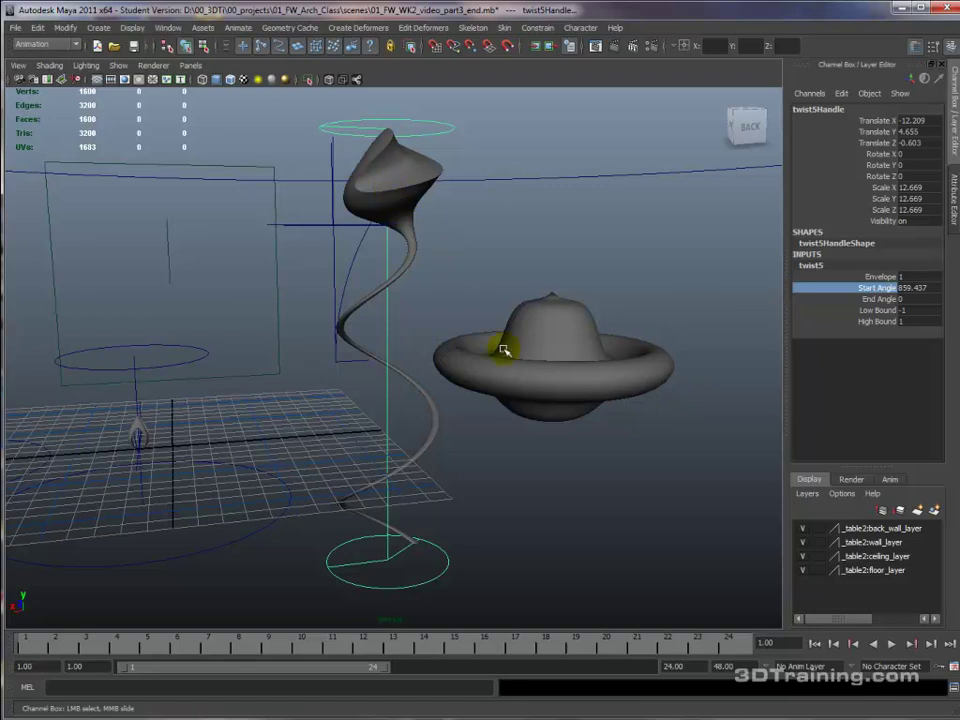
click(421, 430)
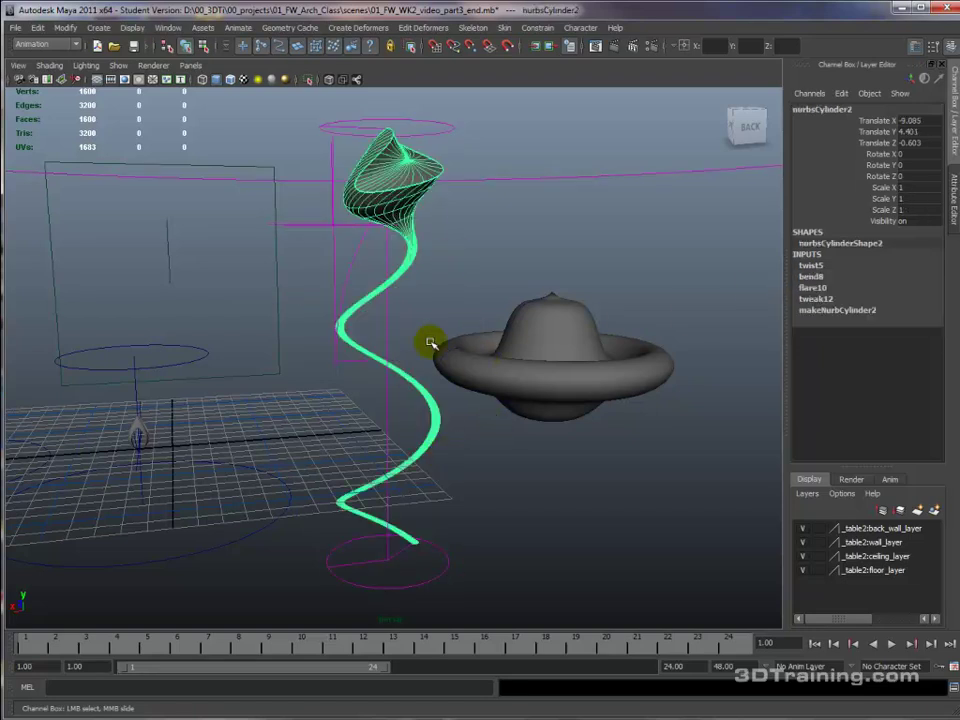
alt+drag(387, 376, 604, 435)
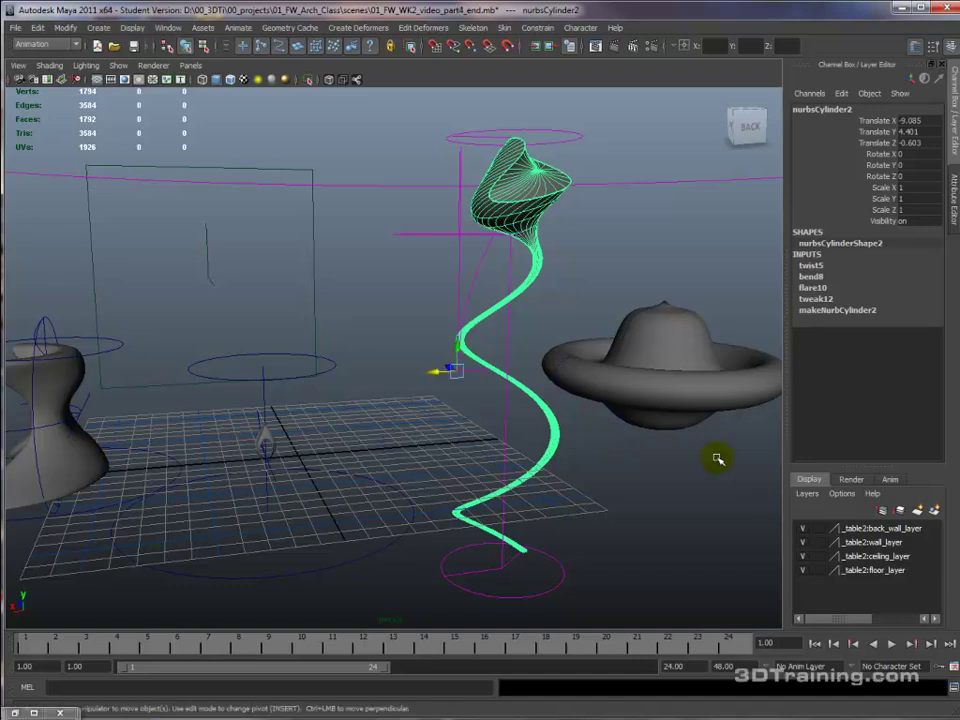
- Examine the hat-shaped revolved surface and the pleated glass decanter from several sides
click(655, 377)
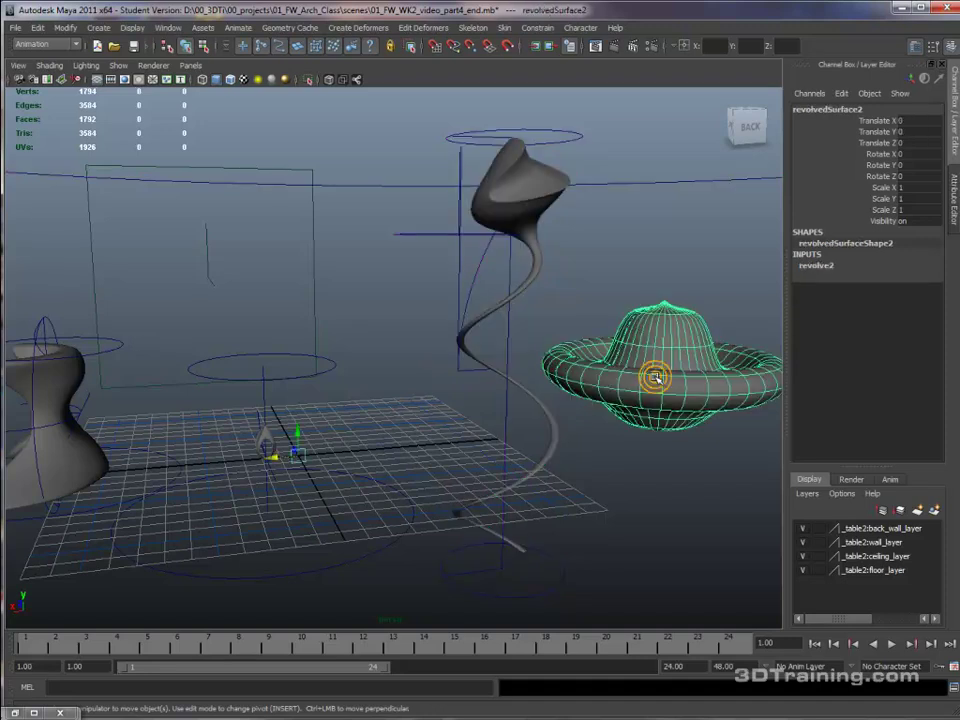
alt+middle_drag(642, 466, 671, 422)
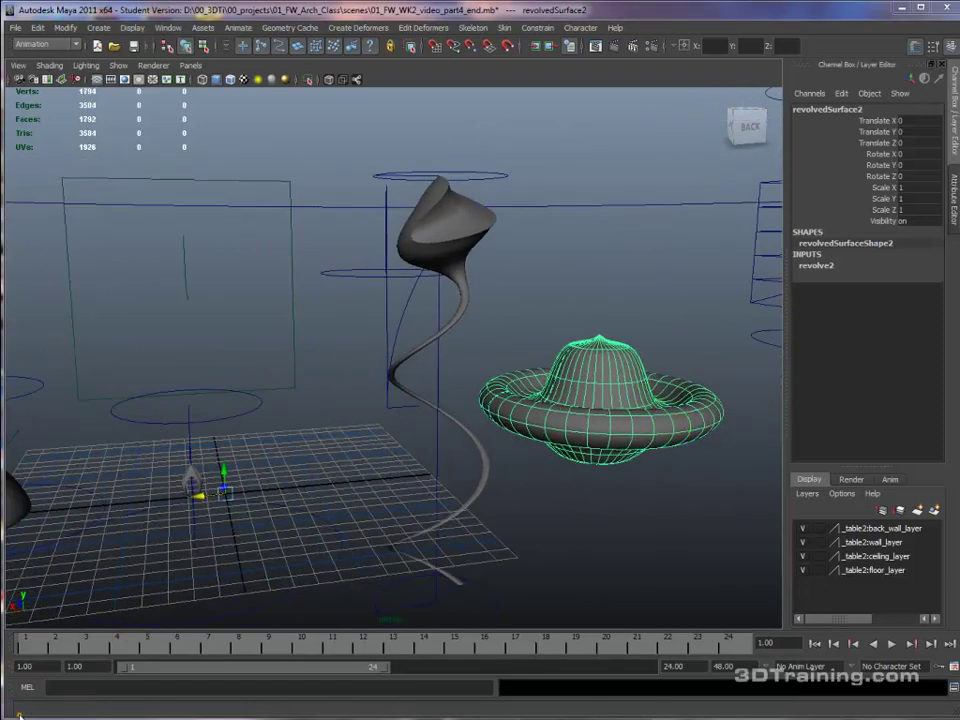
alt+drag(620, 400, 548, 368)
click(650, 340)
alt+middle_drag(604, 404, 551, 425)
scroll(551, 425, down, 1)
alt+drag(534, 400, 516, 428)
scroll(527, 415, up, 1)
drag(490, 382, 506, 486)
alt+drag(580, 482, 521, 489)
alt+middle_drag(521, 489, 437, 434)
alt+drag(437, 434, 459, 452)
alt+middle_drag(459, 452, 497, 416)
scroll(502, 419, up, 4)
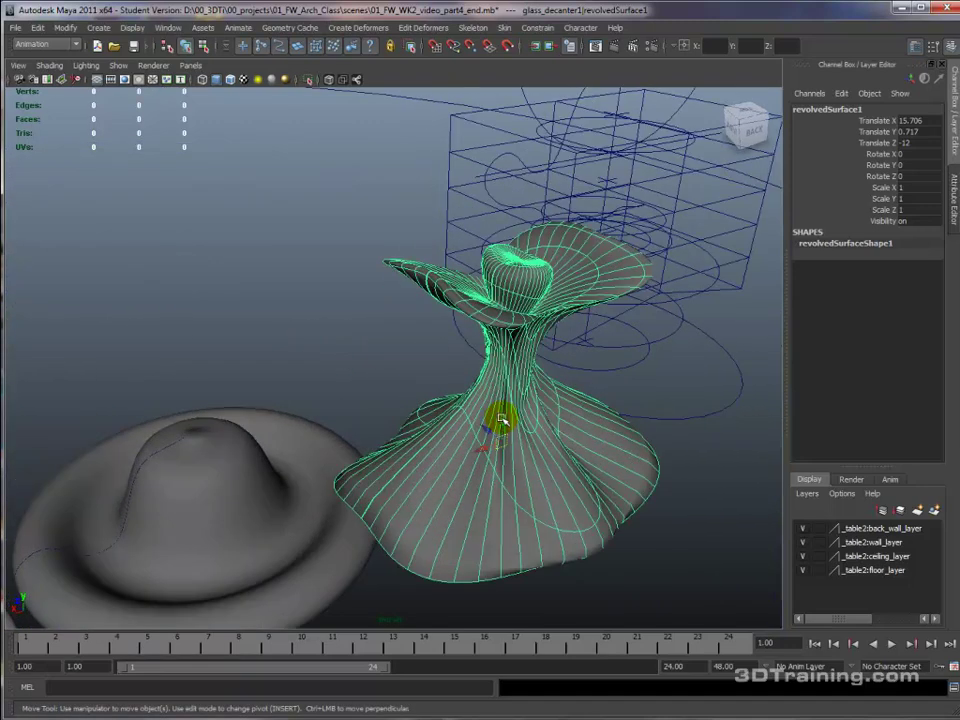
click(670, 494)
alt+drag(670, 494, 591, 499)
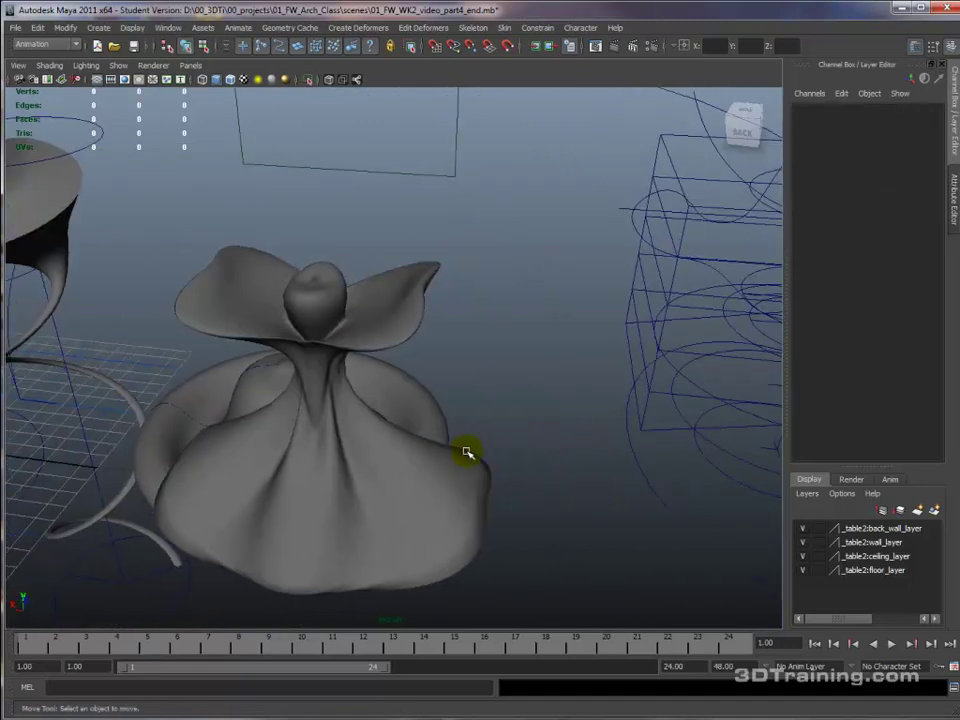
alt+drag(467, 452, 546, 451)
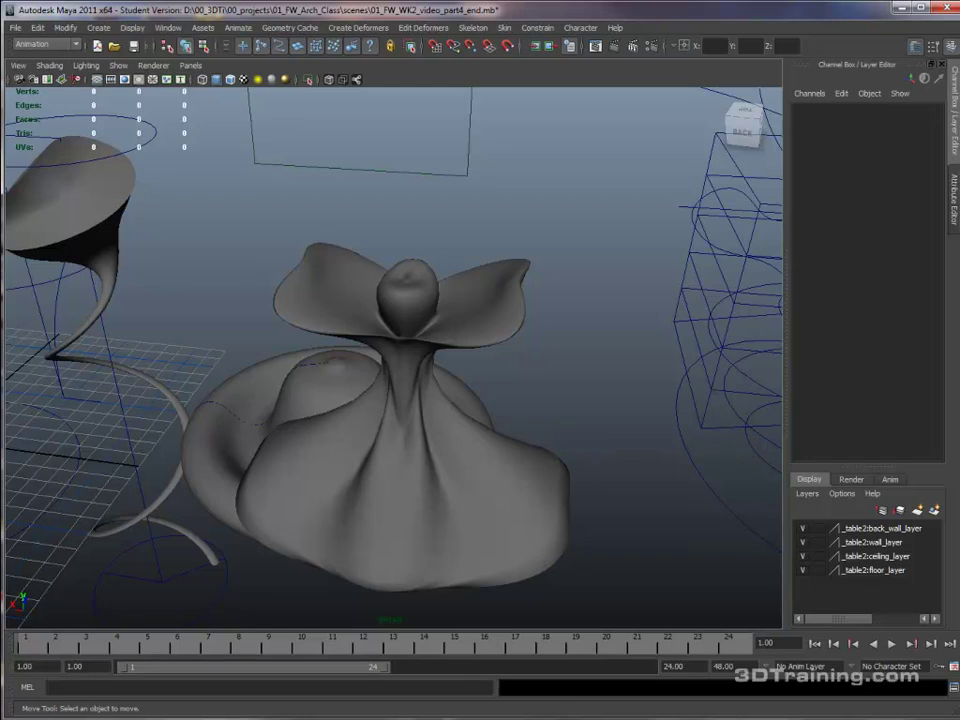
- Review the scene's objects and deformer handles in the Outliner, and compare the decanter with the hat-shaped surface
drag(958, 150, 671, 94)
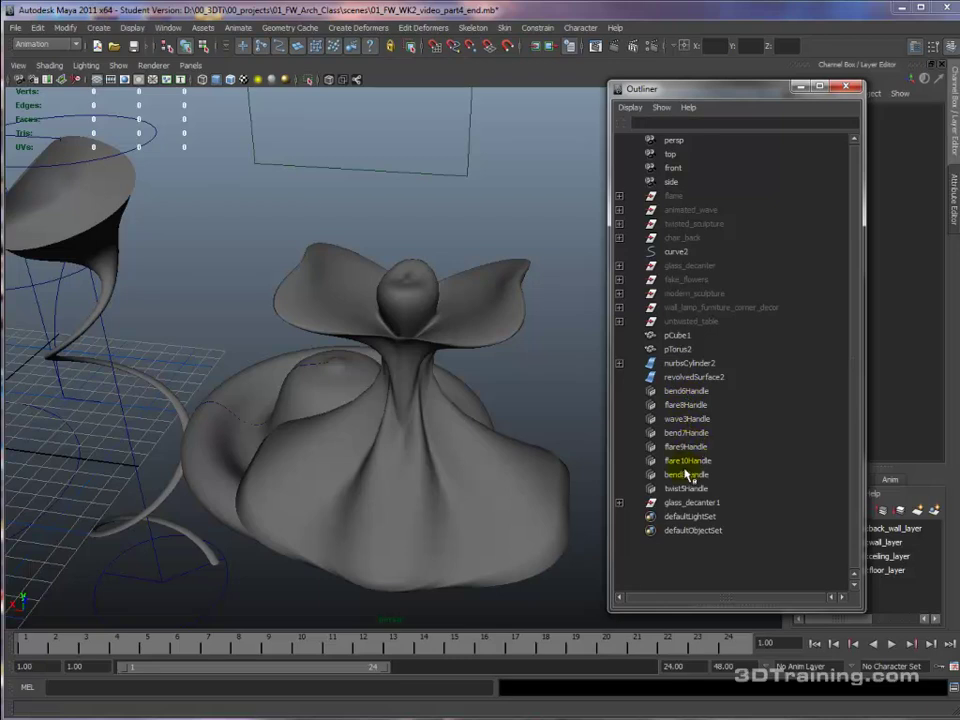
drag(669, 89, 958, 120)
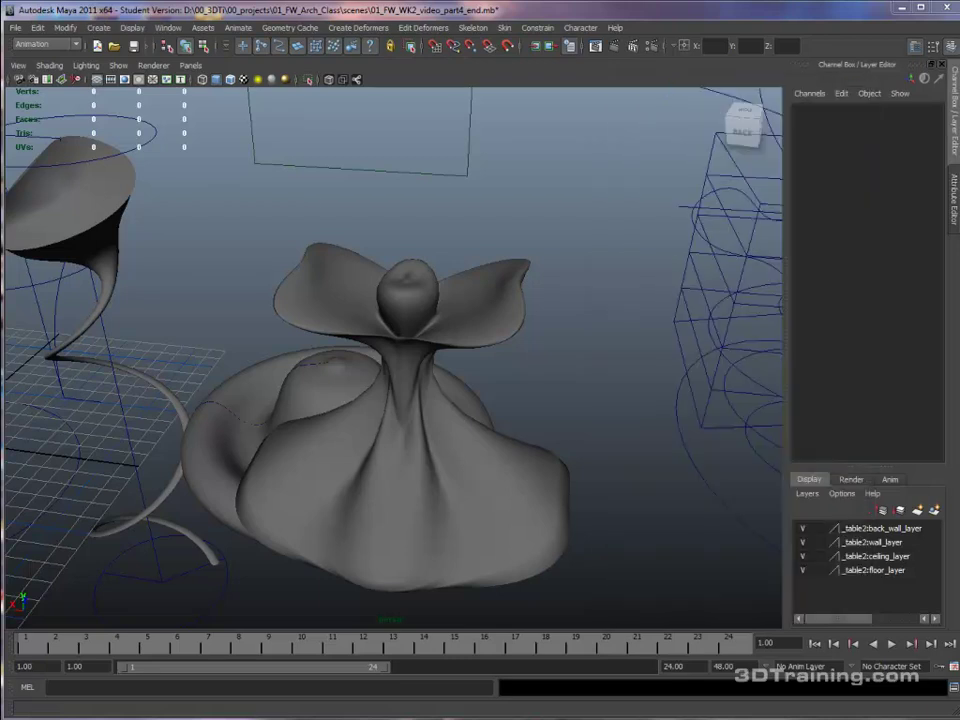
alt+drag(564, 354, 596, 396)
click(596, 396)
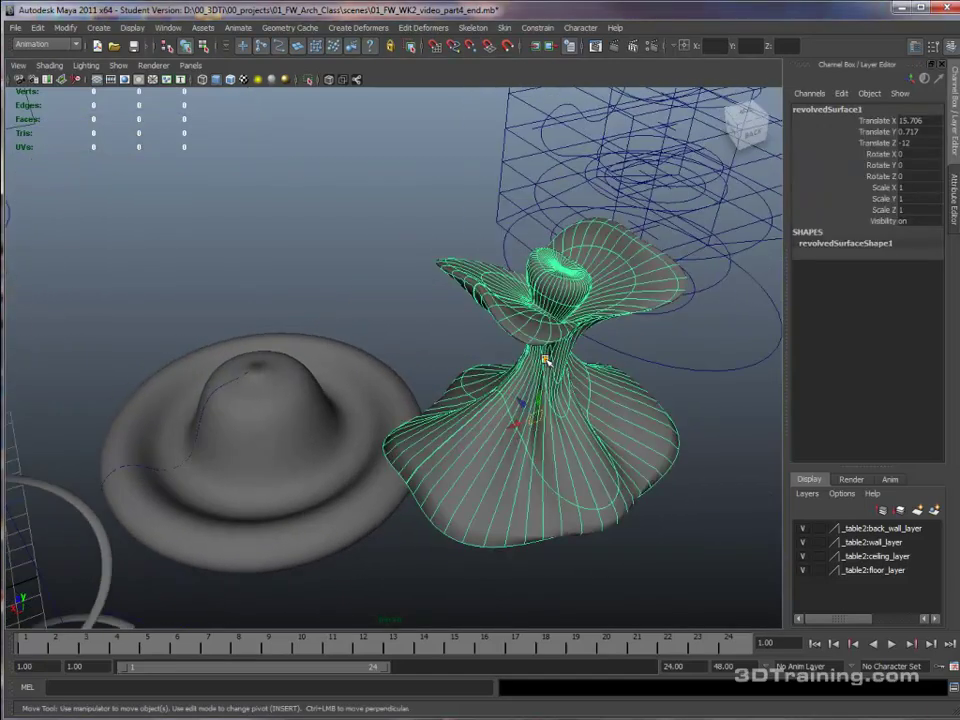
click(699, 488)
alt+drag(701, 499, 613, 464)
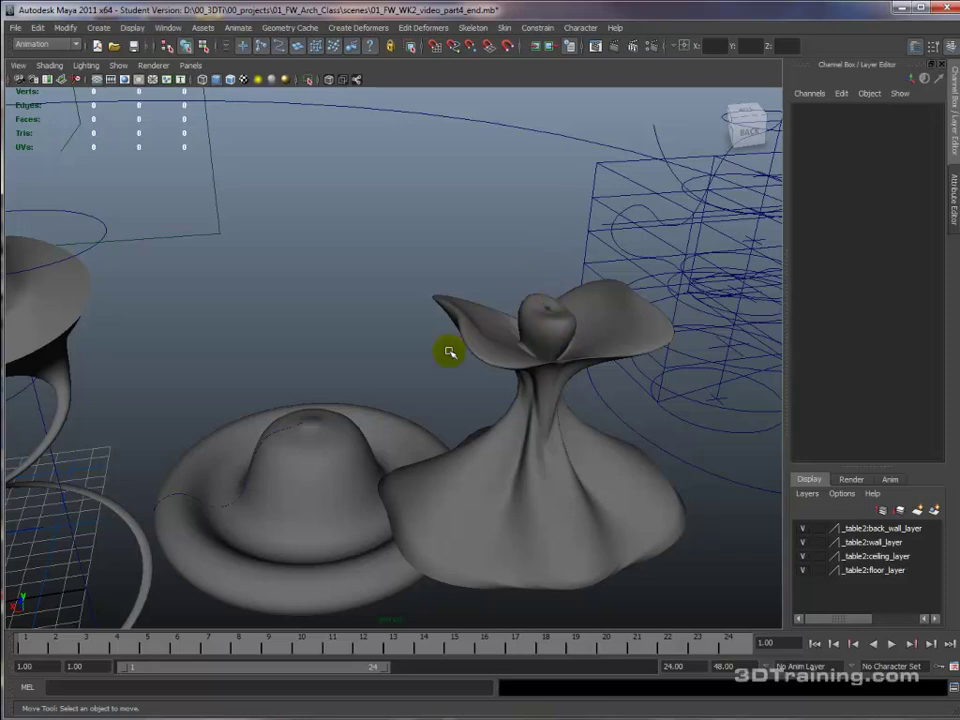
alt+drag(391, 402, 118, 377)
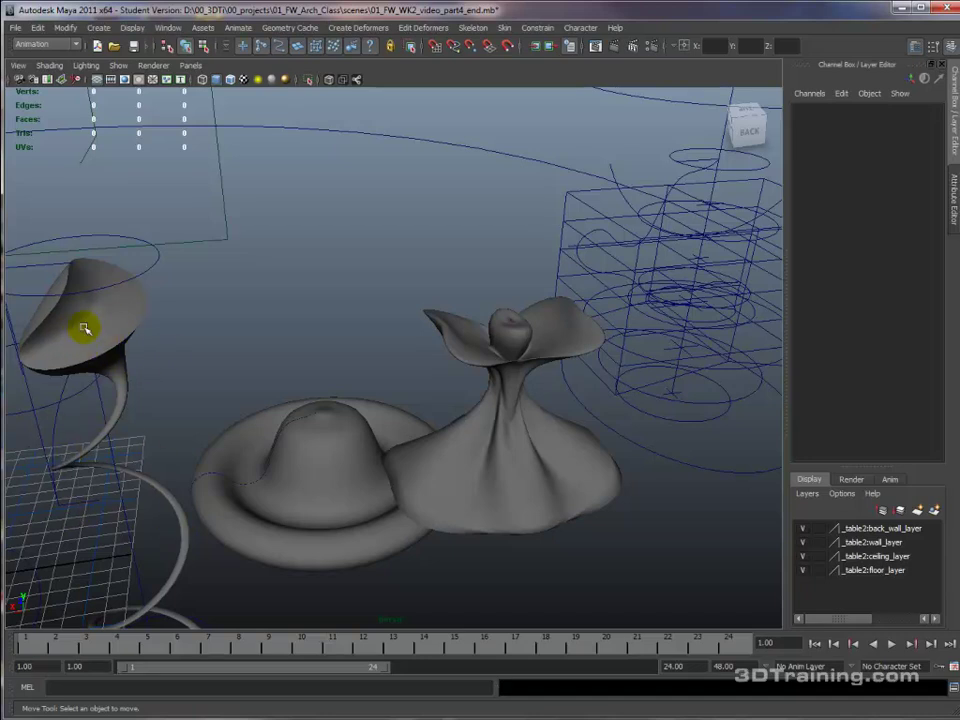
alt+right_drag(489, 346, 600, 331)
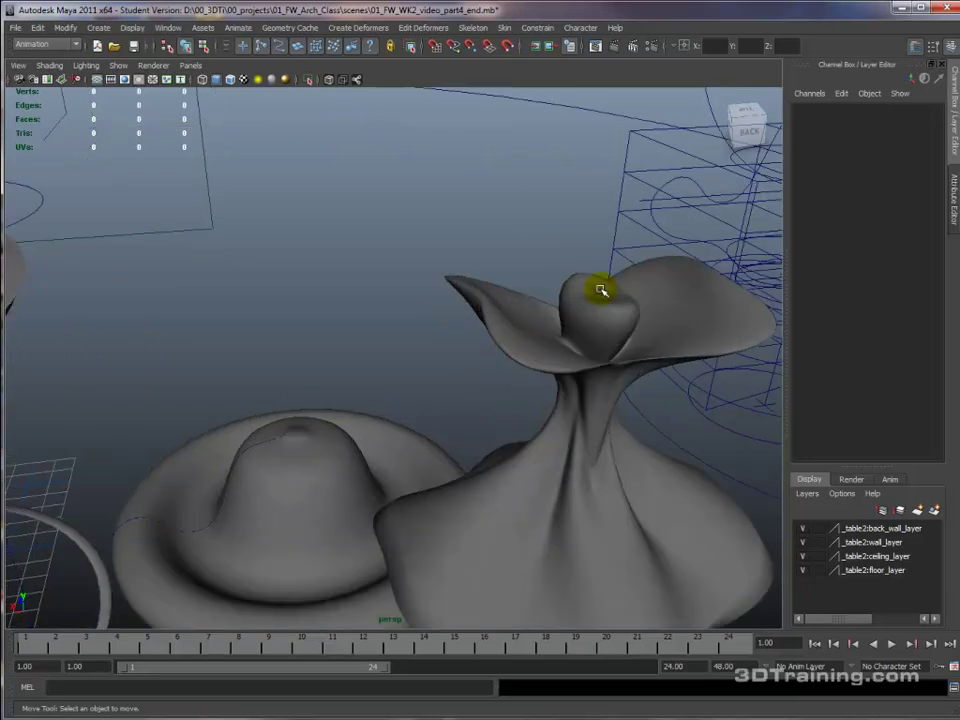
- Inspect the folds and surface lines of the decanter's neck, skirt and wavy rim all the way around
key(bracketleft)
key(bracketleft)
click(568, 465)
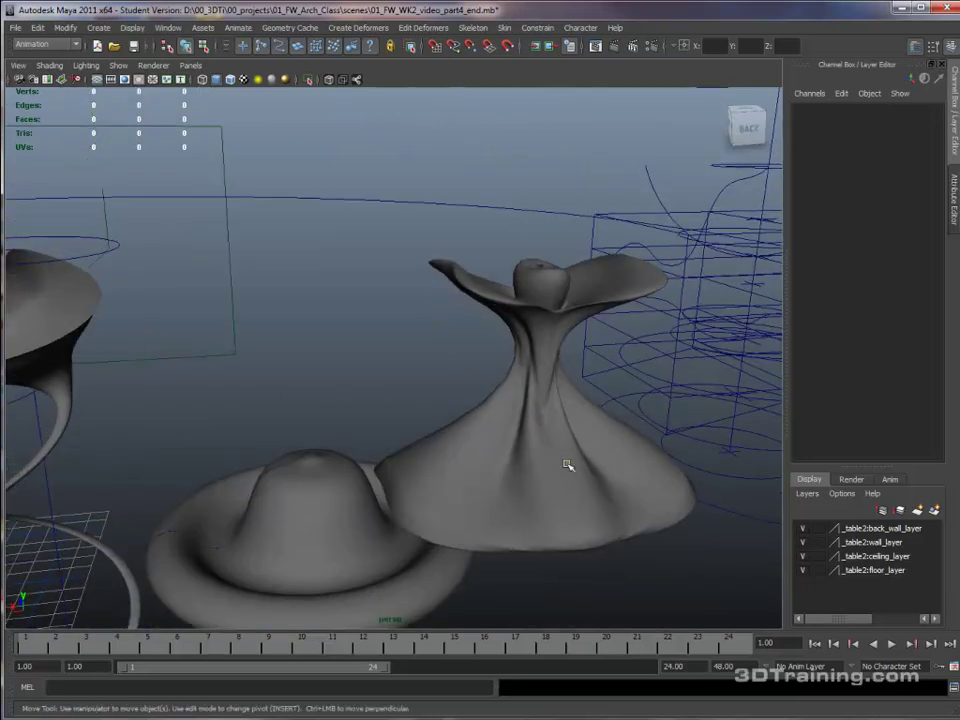
alt+middle_drag(553, 469, 538, 462)
alt+drag(531, 459, 497, 394)
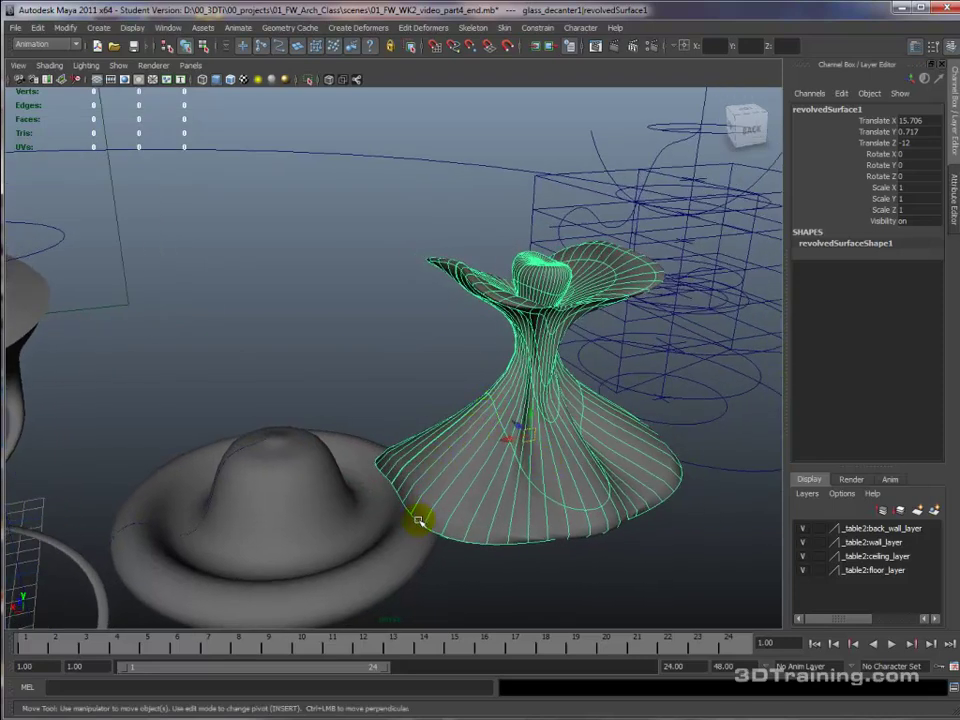
alt+drag(553, 456, 596, 459)
alt+drag(533, 396, 655, 413)
click(637, 429)
alt+middle_drag(580, 440, 450, 430)
alt+drag(439, 407, 506, 422)
scroll(430, 440, up, 4)
alt+drag(377, 471, 452, 493)
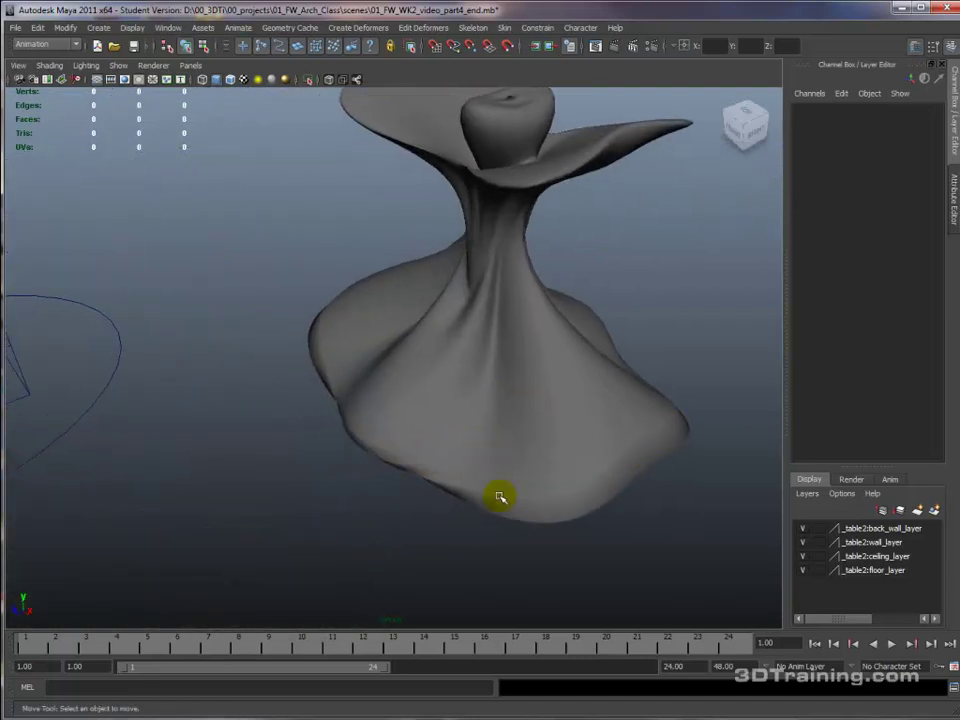
click(467, 407)
alt+drag(581, 426, 589, 375)
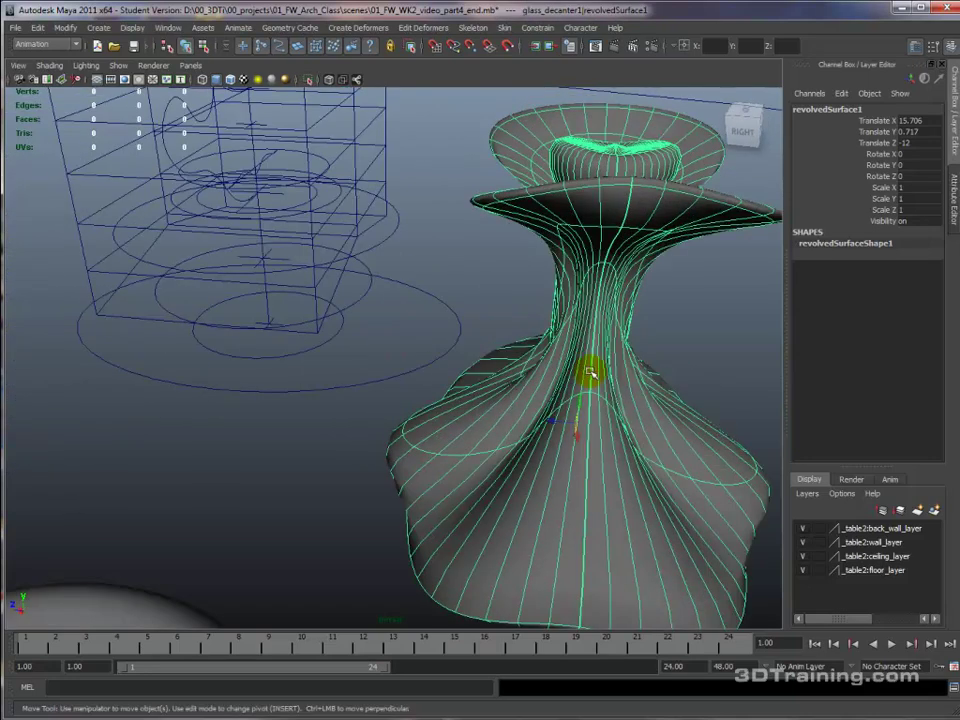
alt+drag(564, 493, 579, 461)
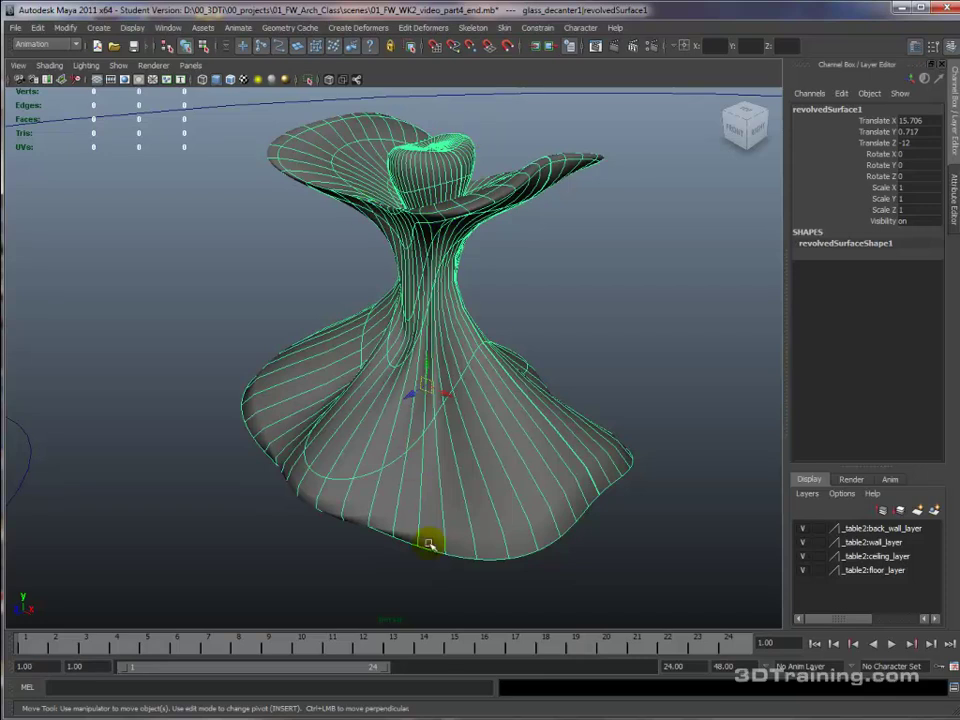
- Switch the decanter surface to isoparm selection and mark new isoparm positions around its lower skirt, undoing a stray lengthwise pick
right_click(474, 454)
click(476, 422)
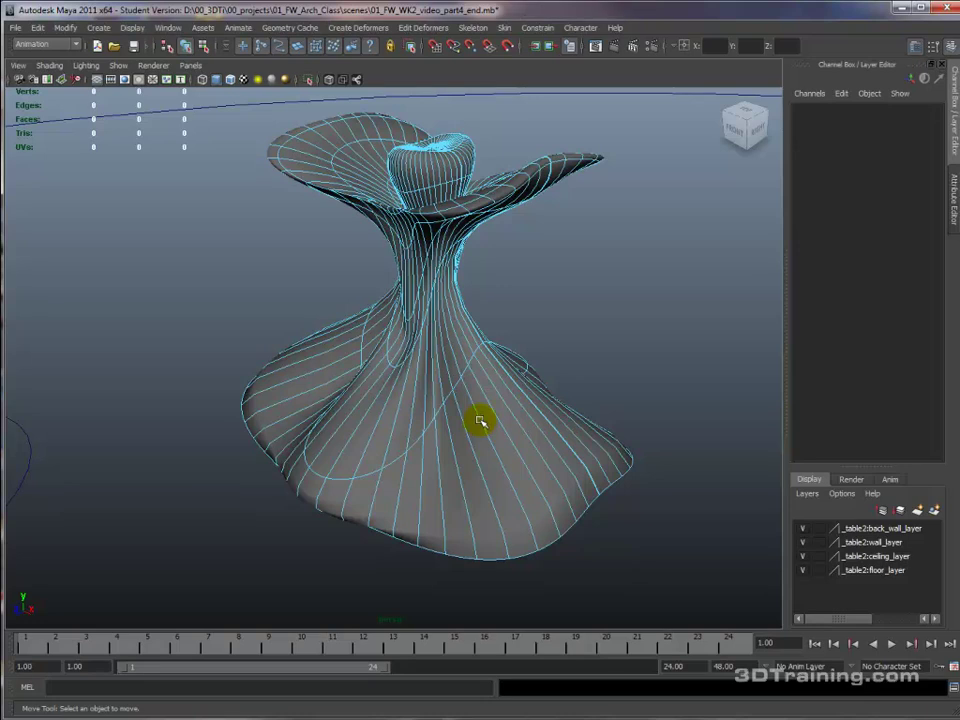
alt+drag(452, 407, 508, 489)
right_click(479, 418)
click(480, 421)
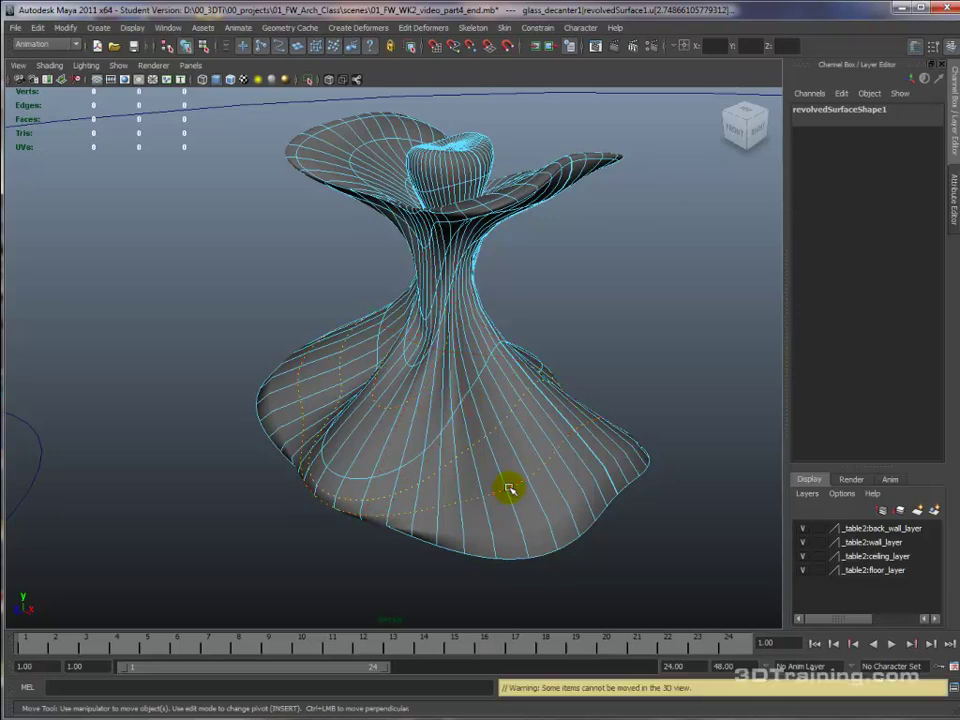
drag(418, 364, 419, 374)
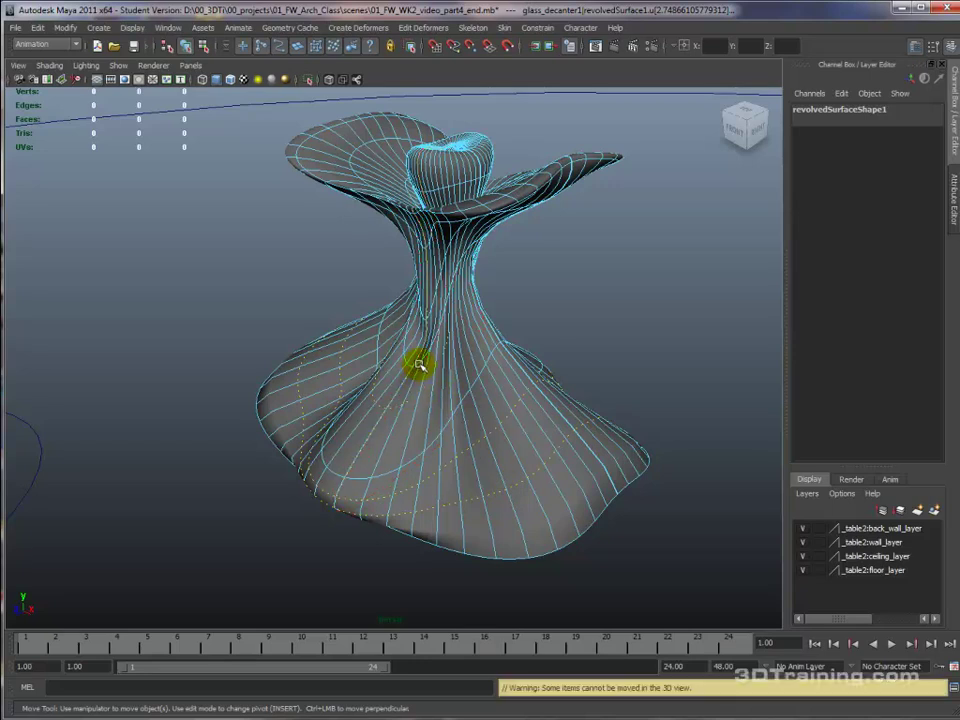
key(ctrl+z)
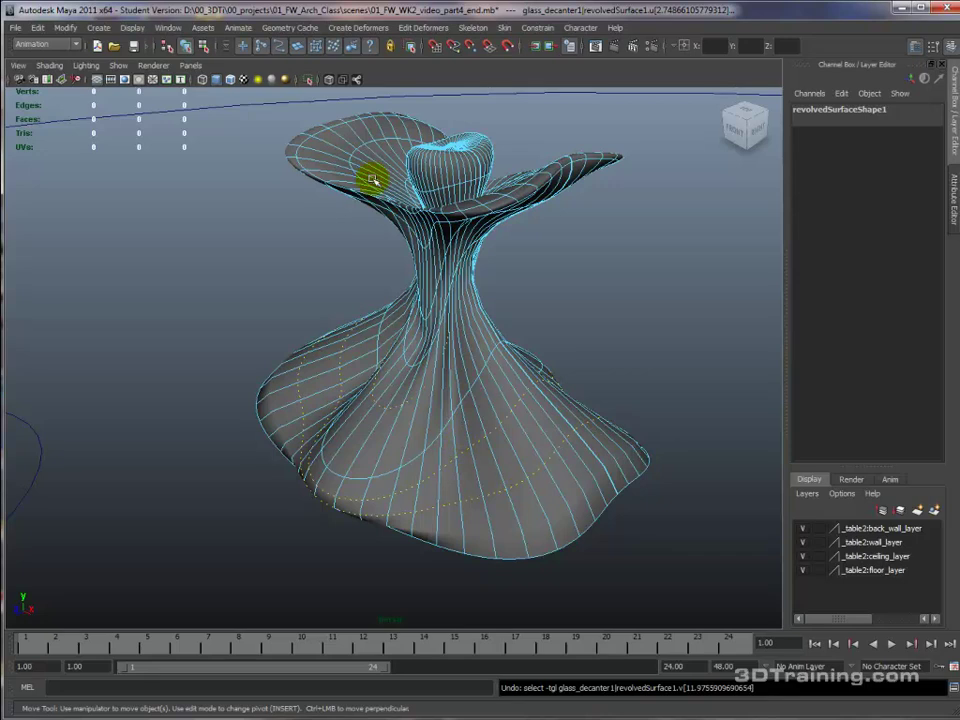
- Switch to the Surfaces toolset, insert isoparms at the marked positions on the decanter's lower skirt, and clear the selection
click(73, 45)
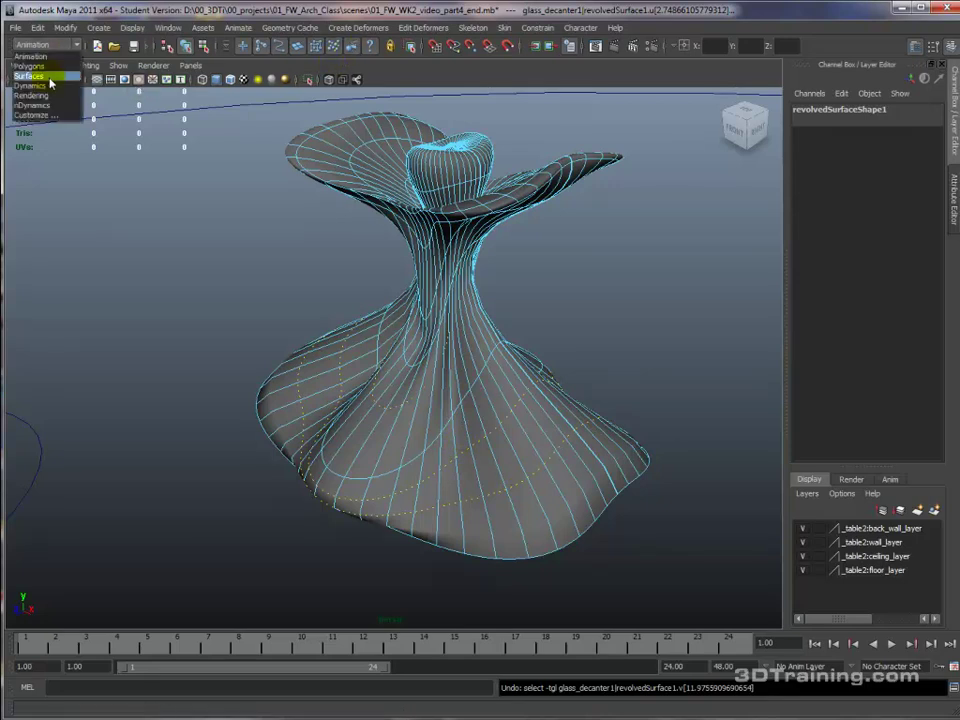
click(49, 77)
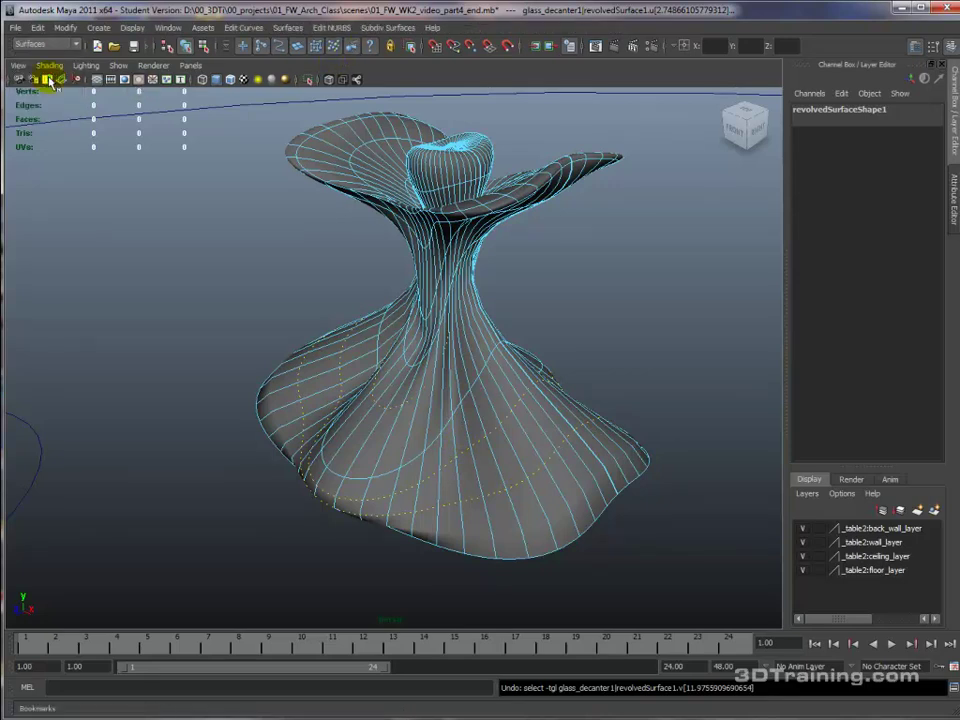
click(329, 29)
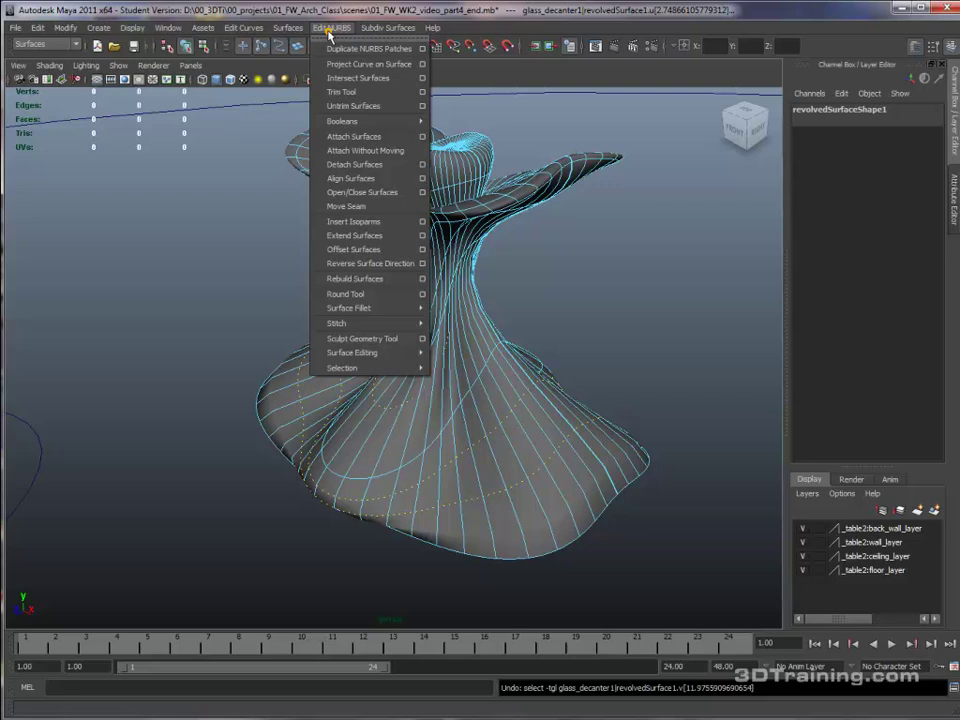
click(363, 223)
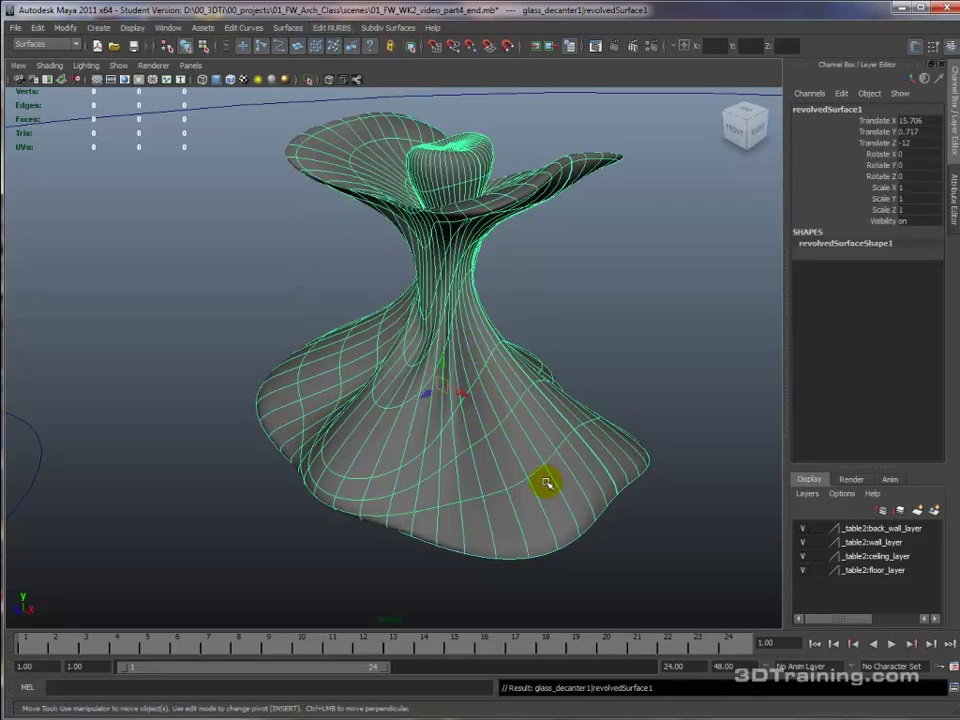
click(628, 572)
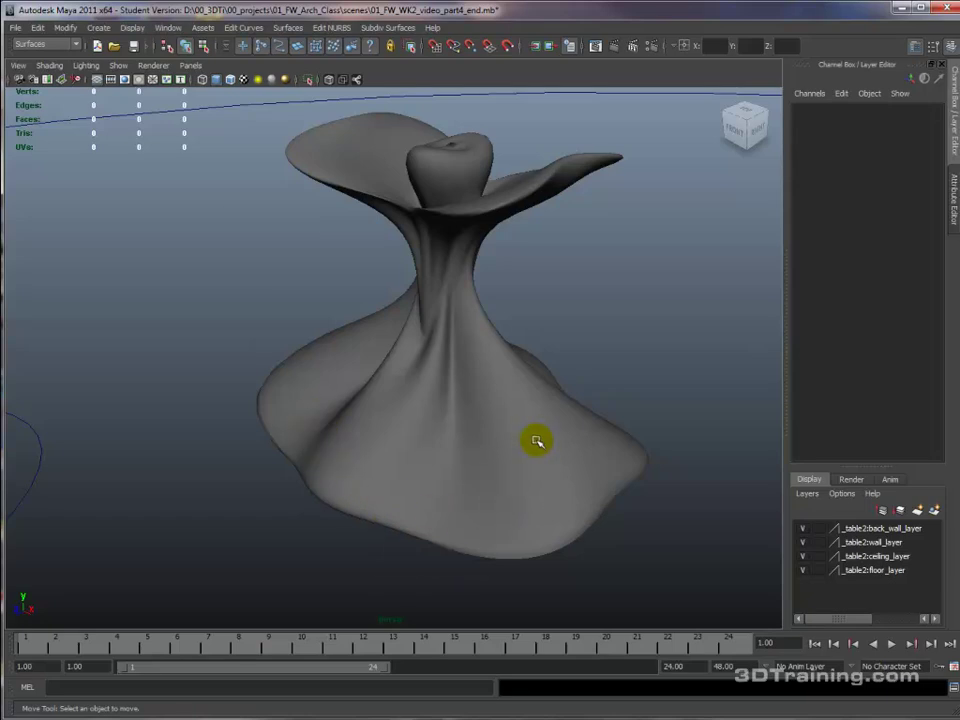
key(alt+a)
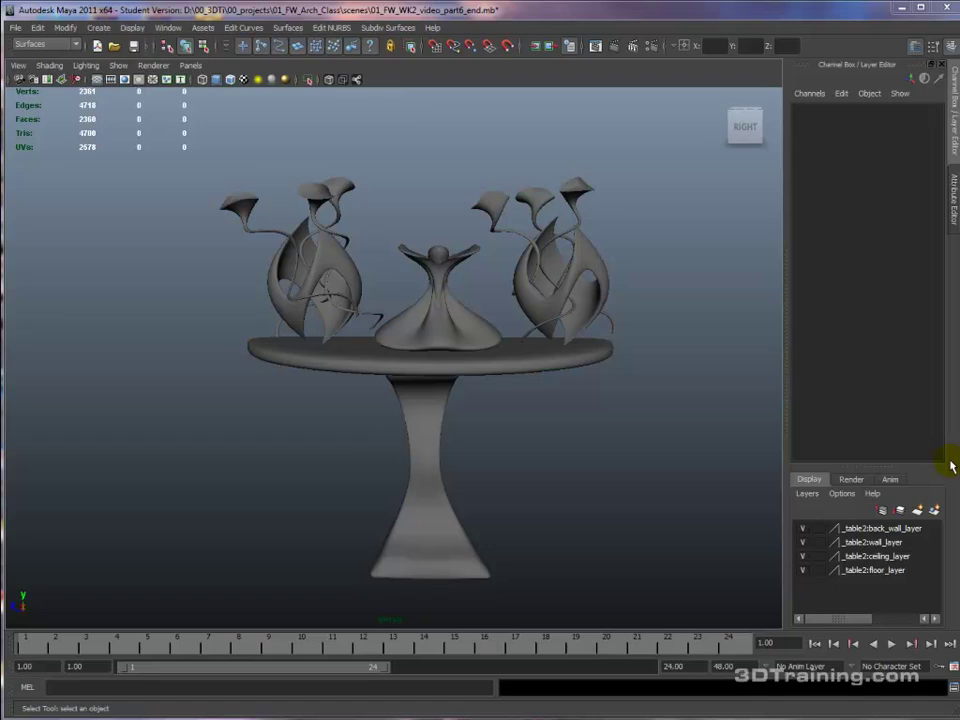
- Examine the flared table base and the glass decanter on the tabletop in the 01_FW_WK2_video_part6_end.mb scene
click(422, 516)
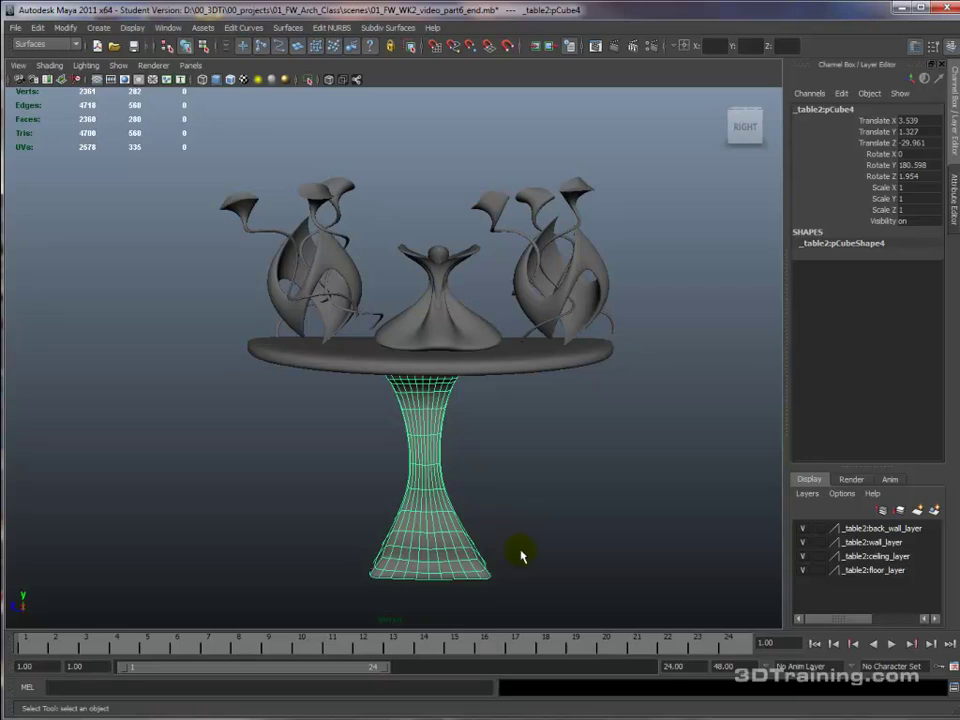
alt+drag(553, 411, 521, 435)
click(437, 343)
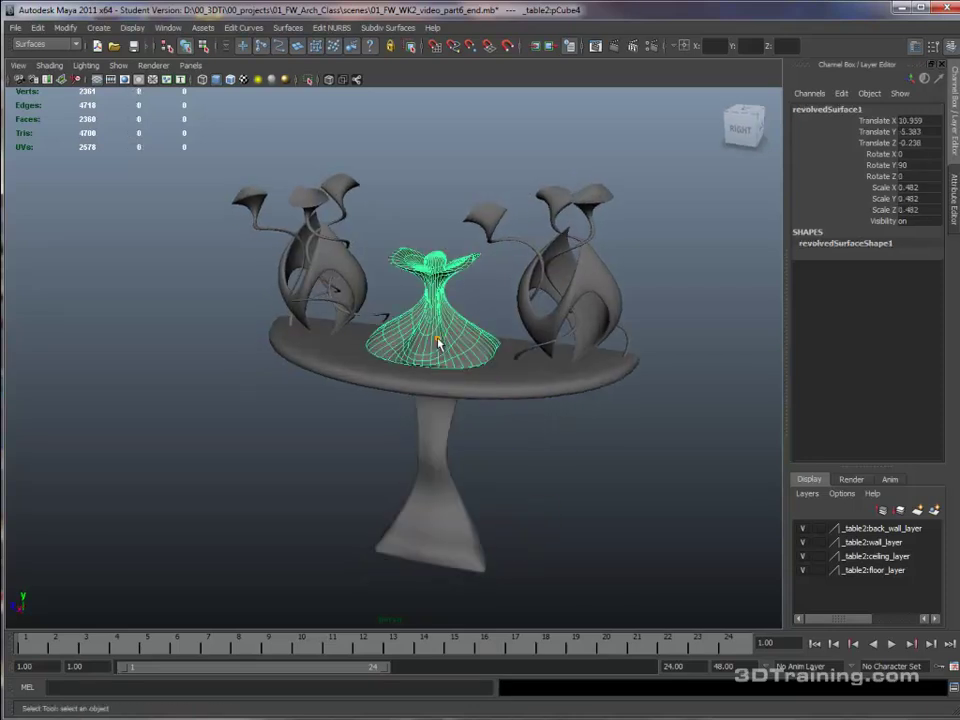
click(439, 345)
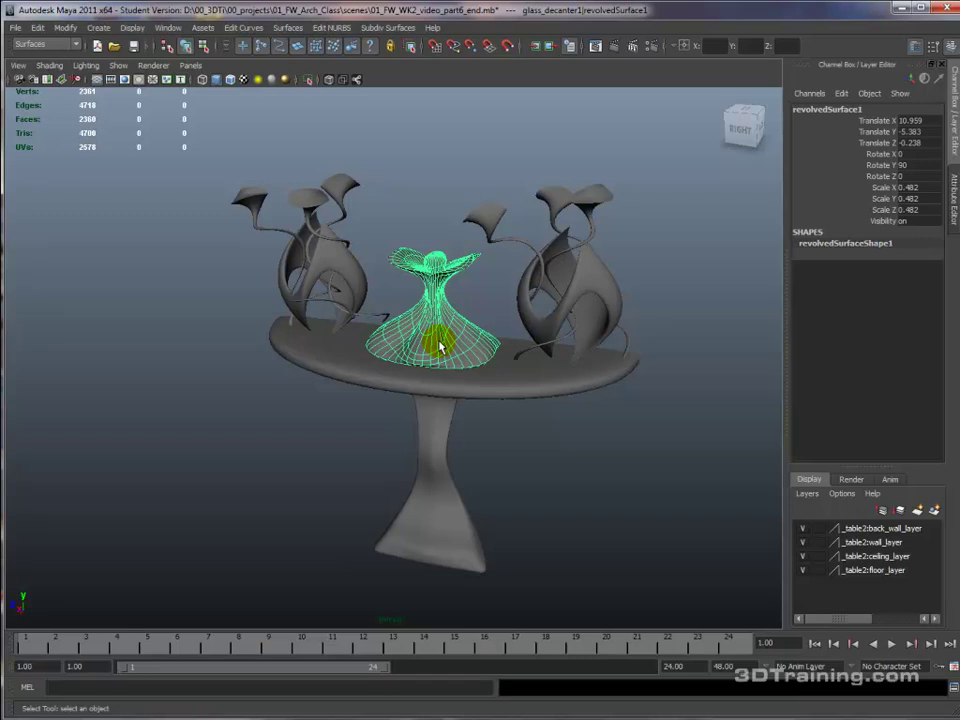
alt+drag(440, 348, 429, 369)
click(433, 288)
alt+drag(423, 315, 338, 342)
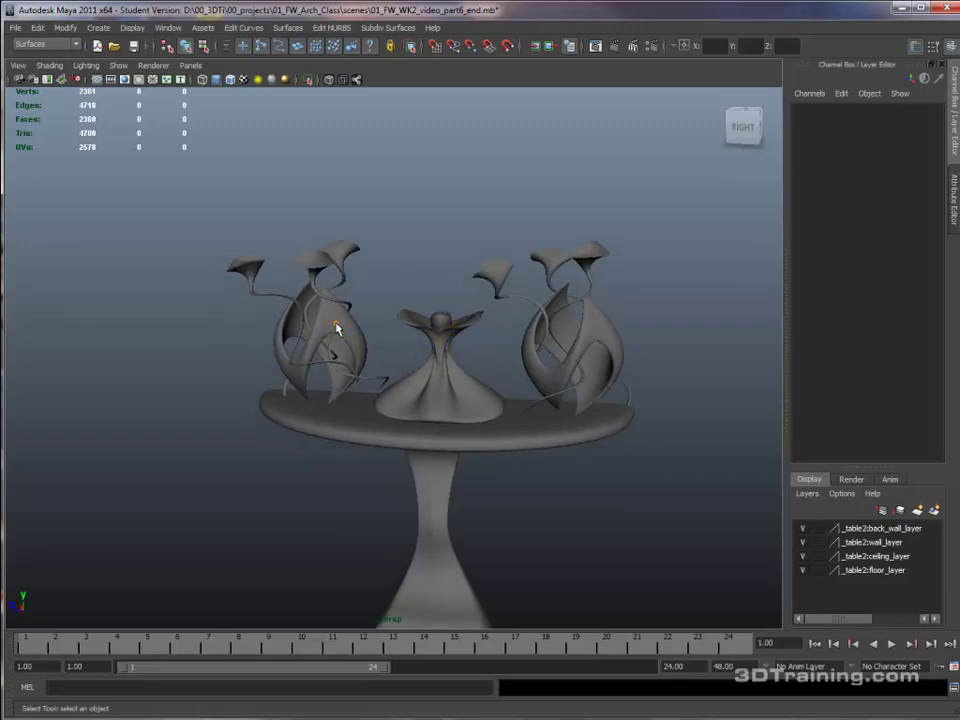
- Inspect the polygon torus body and one NURBS cylinder flower stem of the ornament nearest the decanter's trailing tendril
click(336, 332)
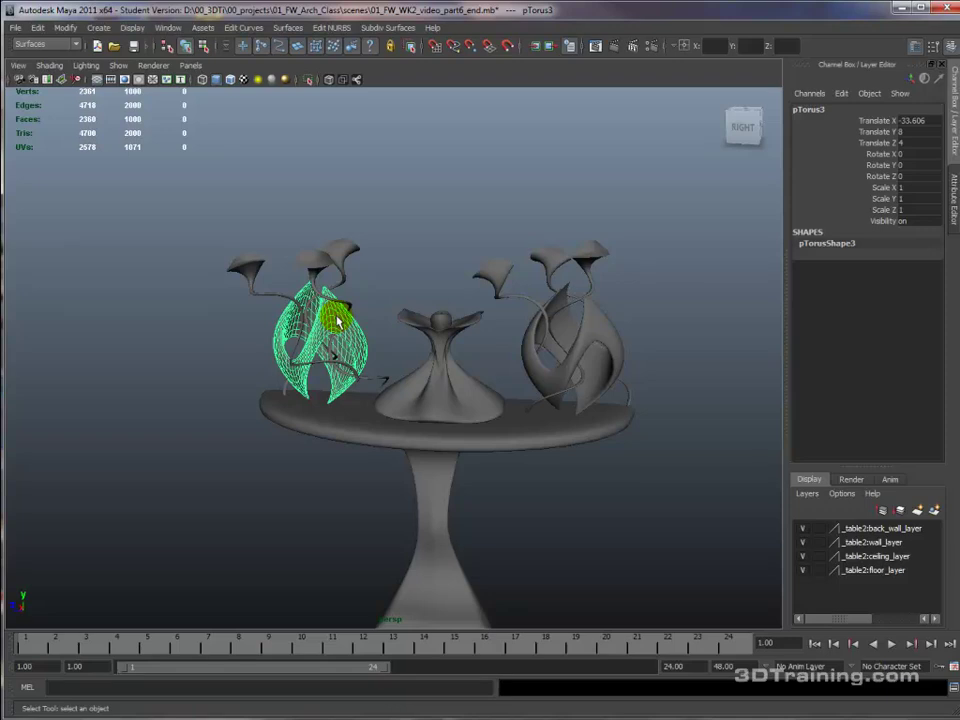
click(315, 268)
key(Up)
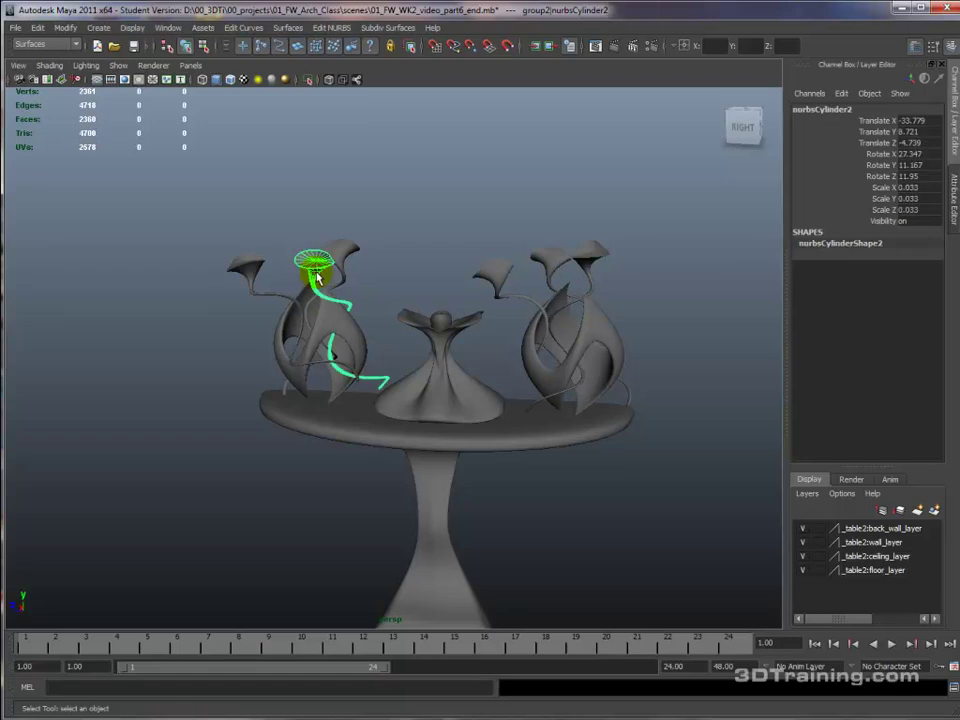
click(430, 250)
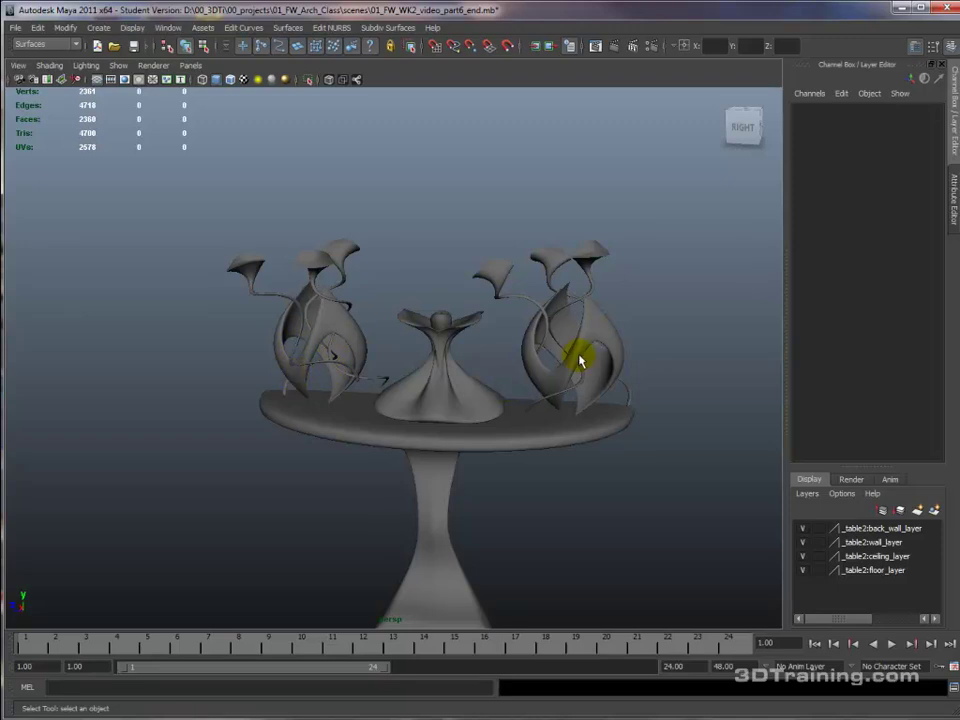
- Review the other ornament's torus body and flower heads along with the decanter between the two ornaments, and clear the selection
alt+middle_drag(514, 414, 510, 352)
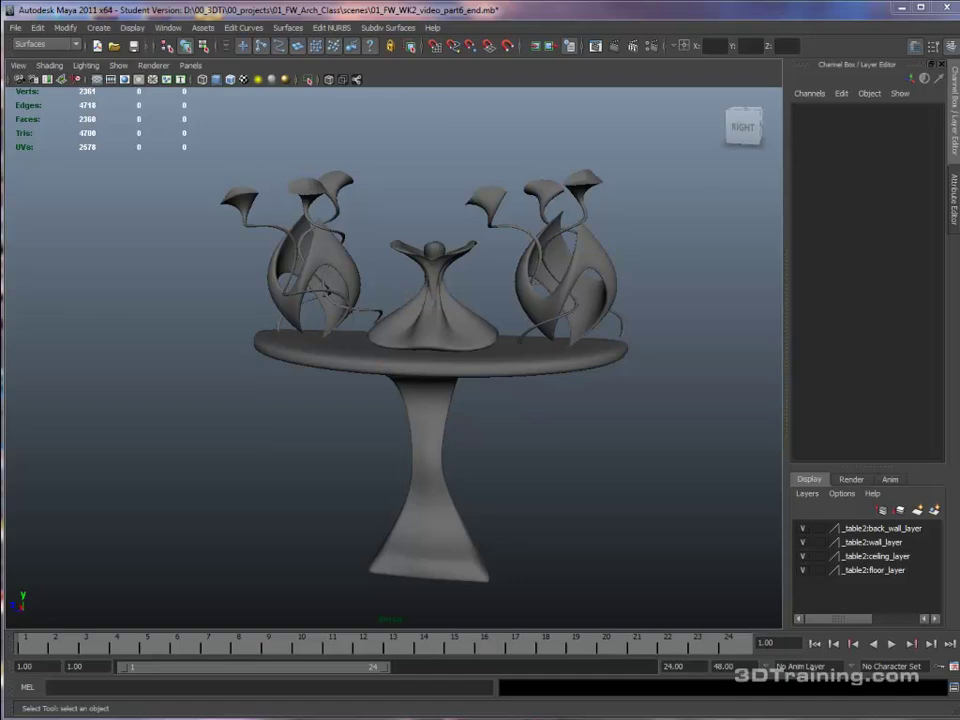
click(582, 266)
click(541, 192)
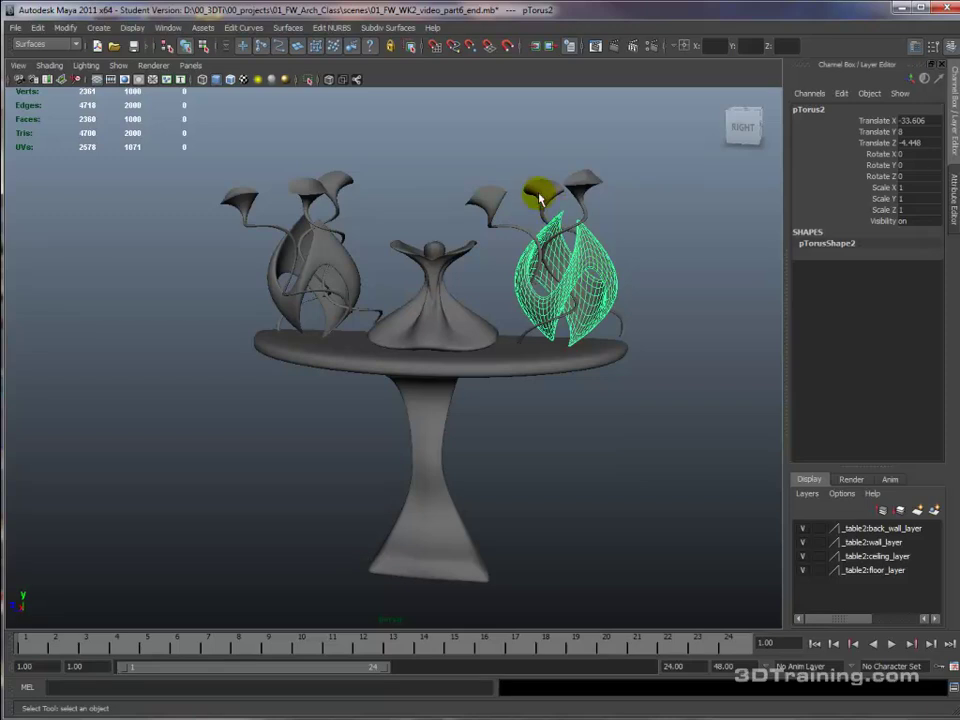
click(488, 203)
click(428, 292)
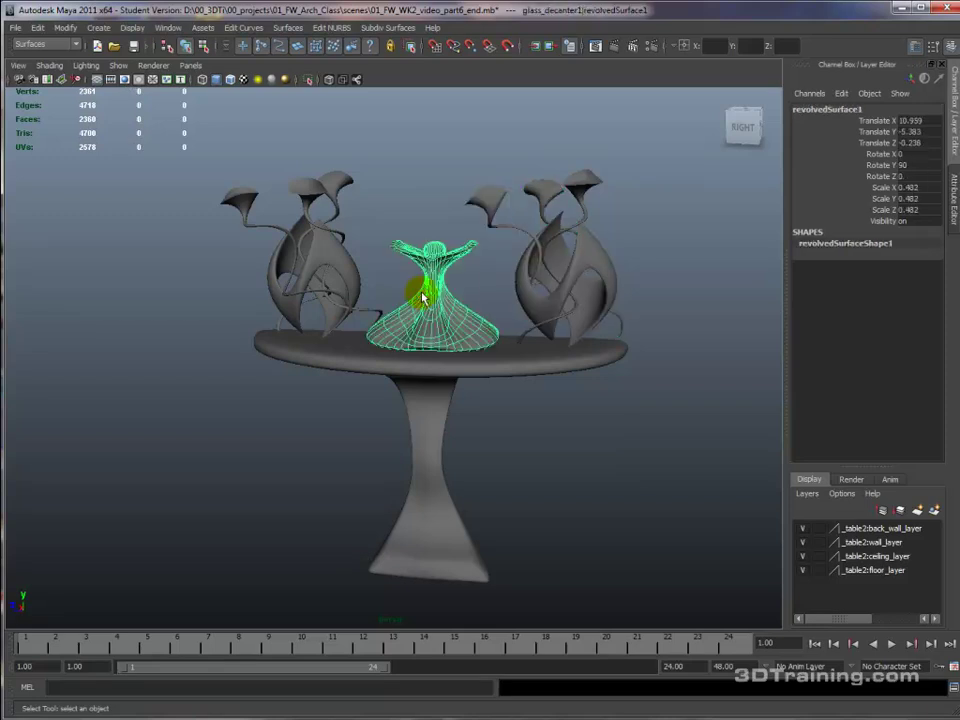
drag(612, 318, 664, 343)
click(688, 403)
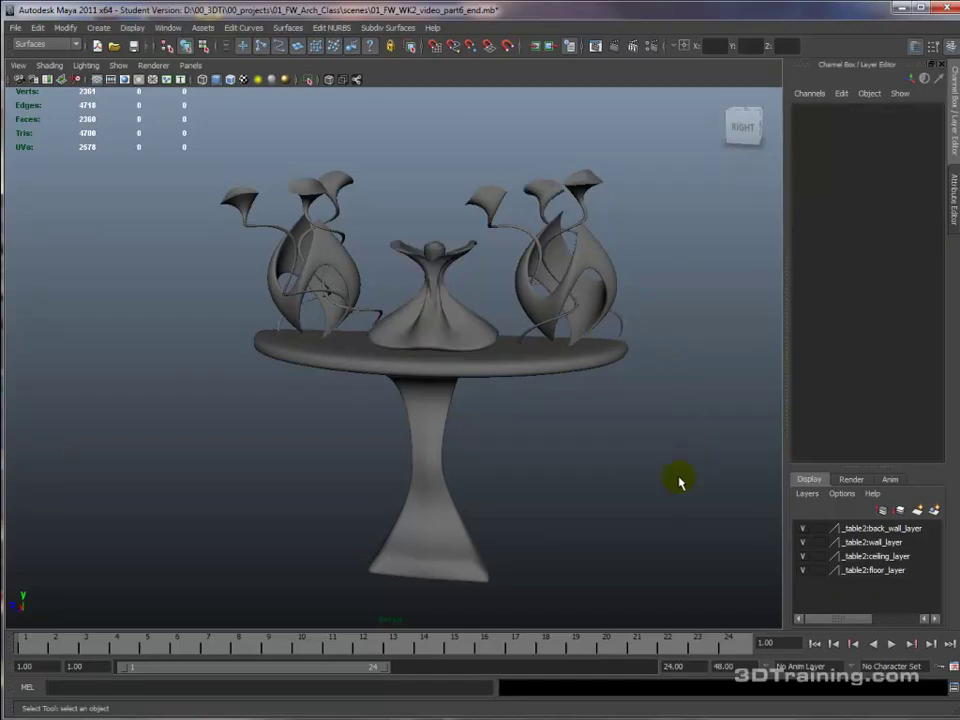